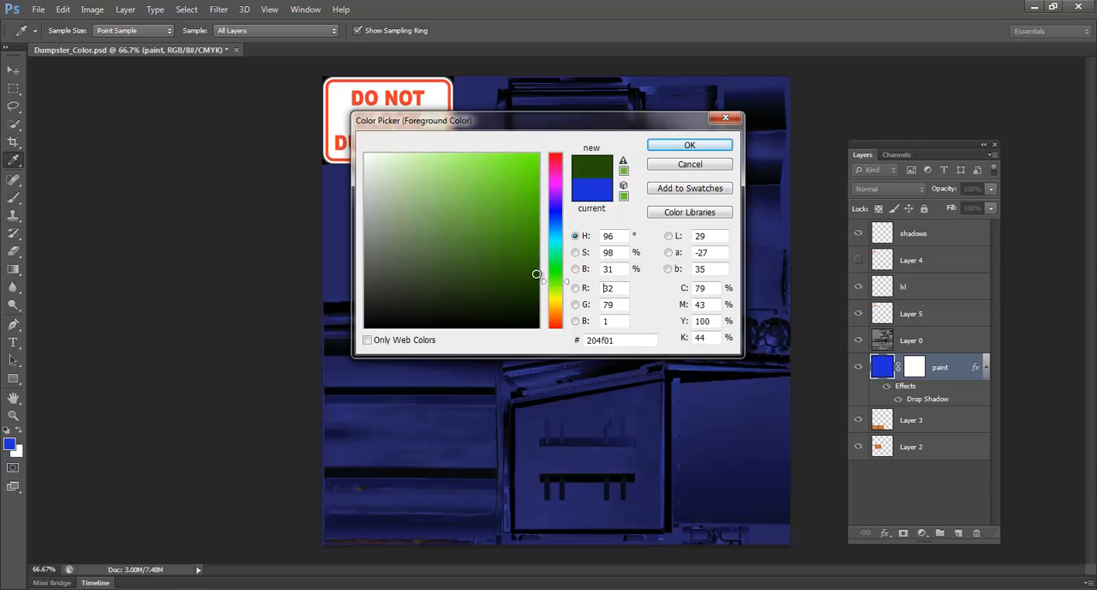
Recolor the paint fill layer to a dark green
{"action": "left_click", "coordinate": [501, 269]}
{"action": "left_click", "coordinate": [677, 145]}
{"action": "key", "text": "z"}
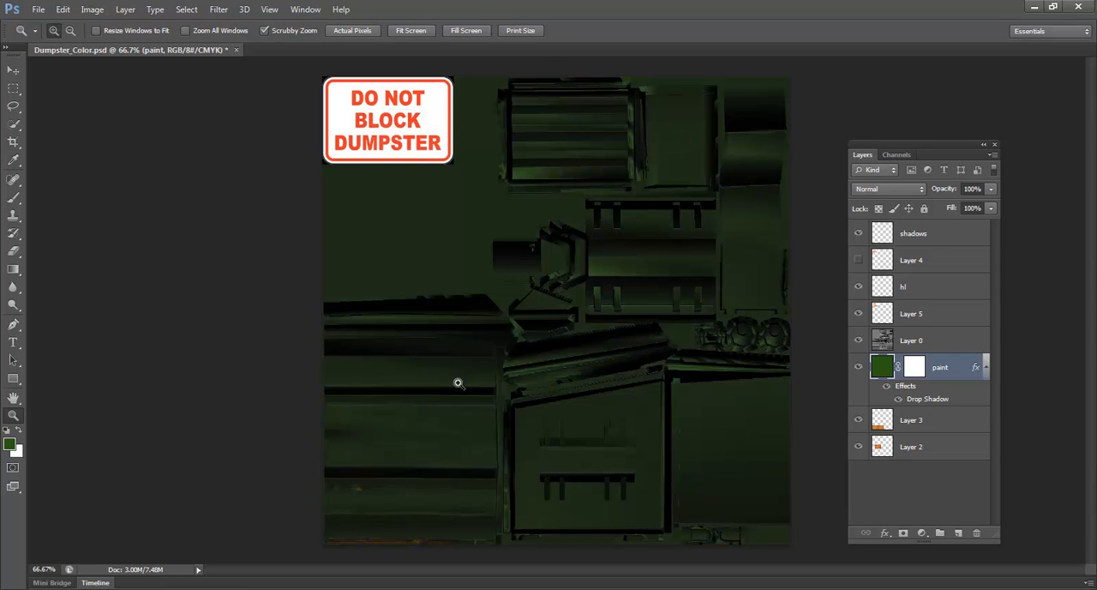
Save a Targa copy of the texture over the existing Dumpster_Color.tga in the dumpster folder
{"action": "left_click", "coordinate": [41, 9]}
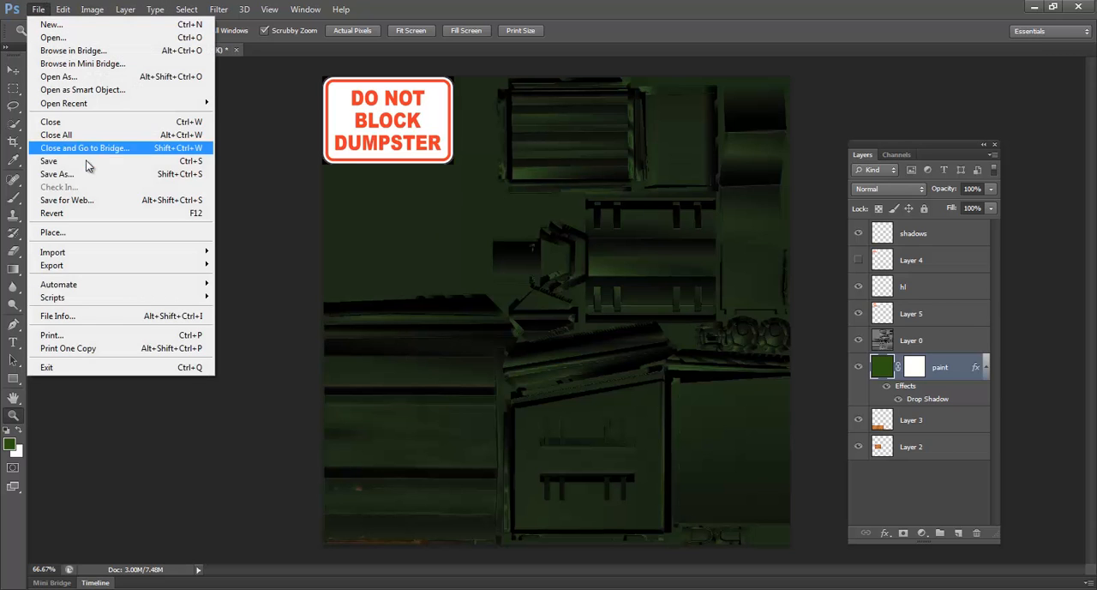
{"action": "left_click", "coordinate": [94, 181]}
{"action": "left_click", "coordinate": [549, 321]}
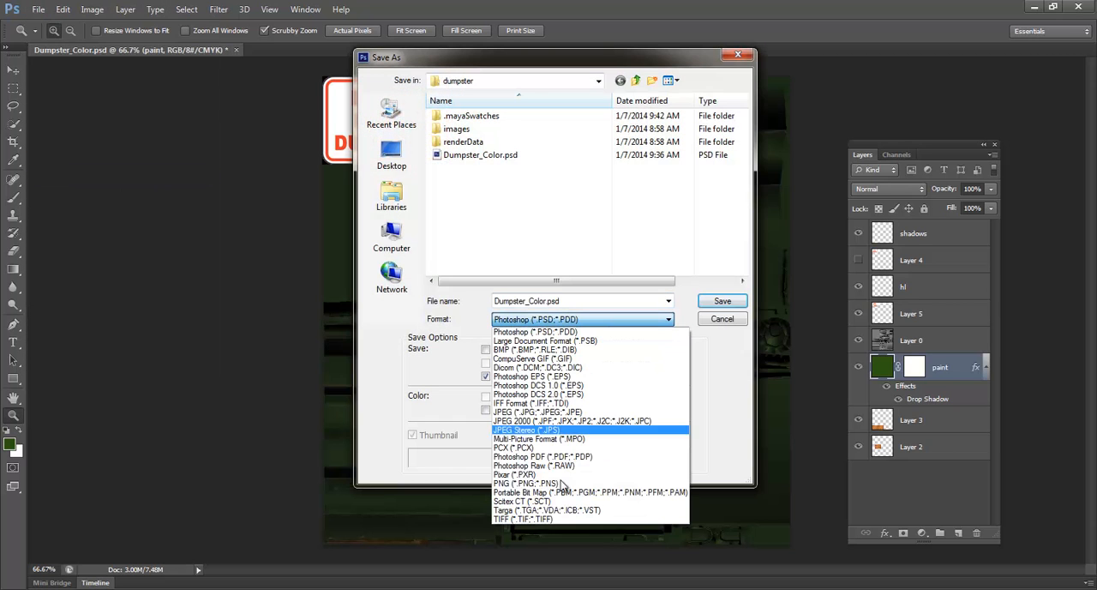
{"action": "left_click", "coordinate": [562, 510]}
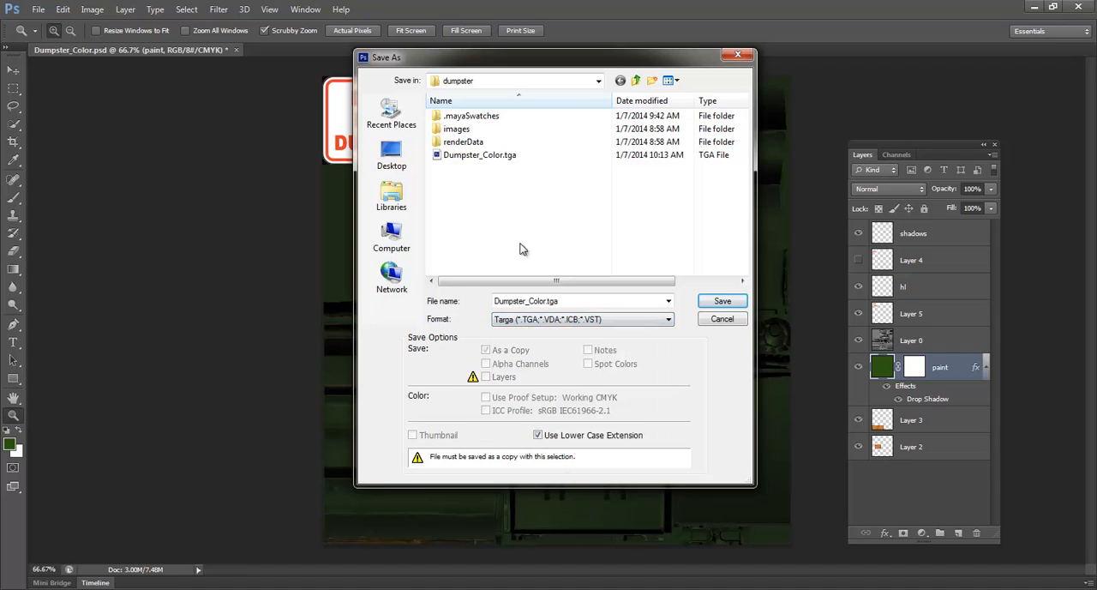
{"action": "double_click", "coordinate": [479, 155]}
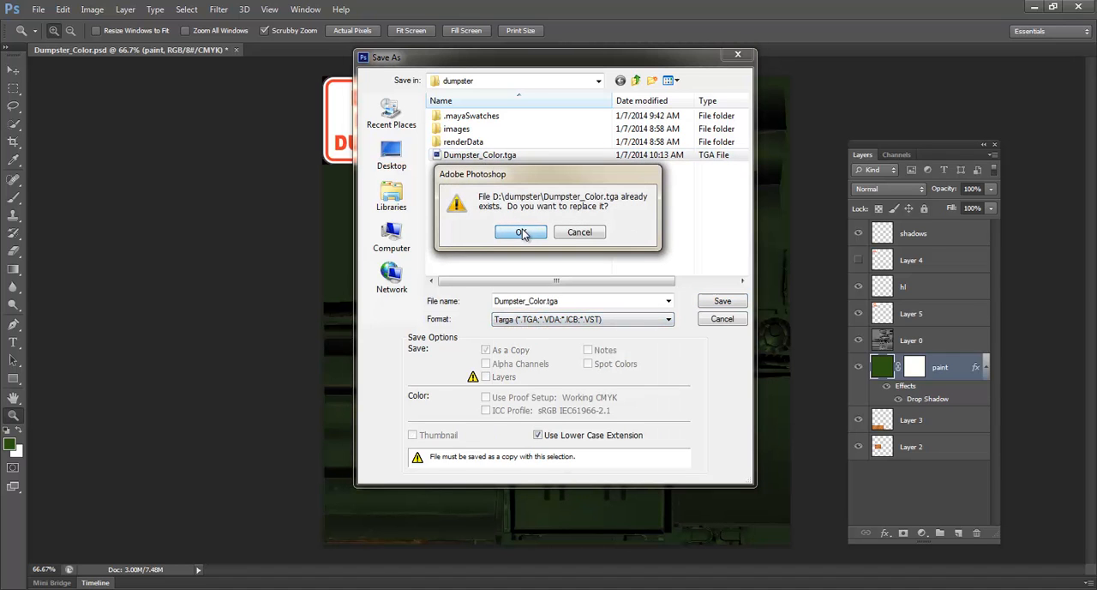
{"action": "left_click", "coordinate": [521, 232]}
{"action": "left_click", "coordinate": [577, 198]}
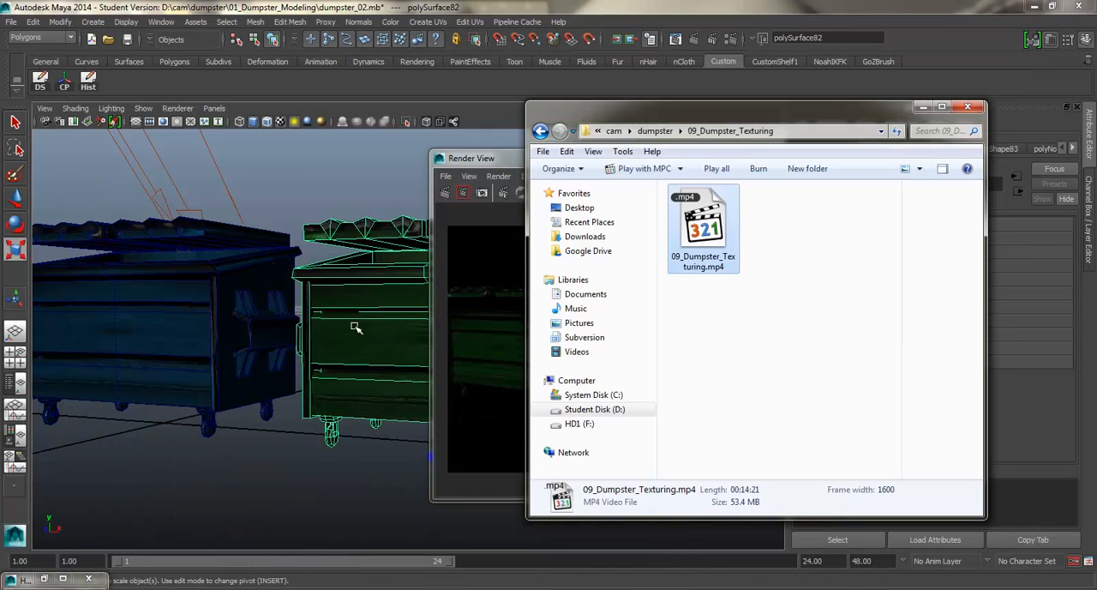
Switch to Maya, reload the Dumpster_Color.tga texture in the selected dumpster's material, and close the render window
{"action": "left_click", "coordinate": [449, 392]}
{"action": "right_click", "coordinate": [366, 298]}
{"action": "left_click", "coordinate": [368, 538]}
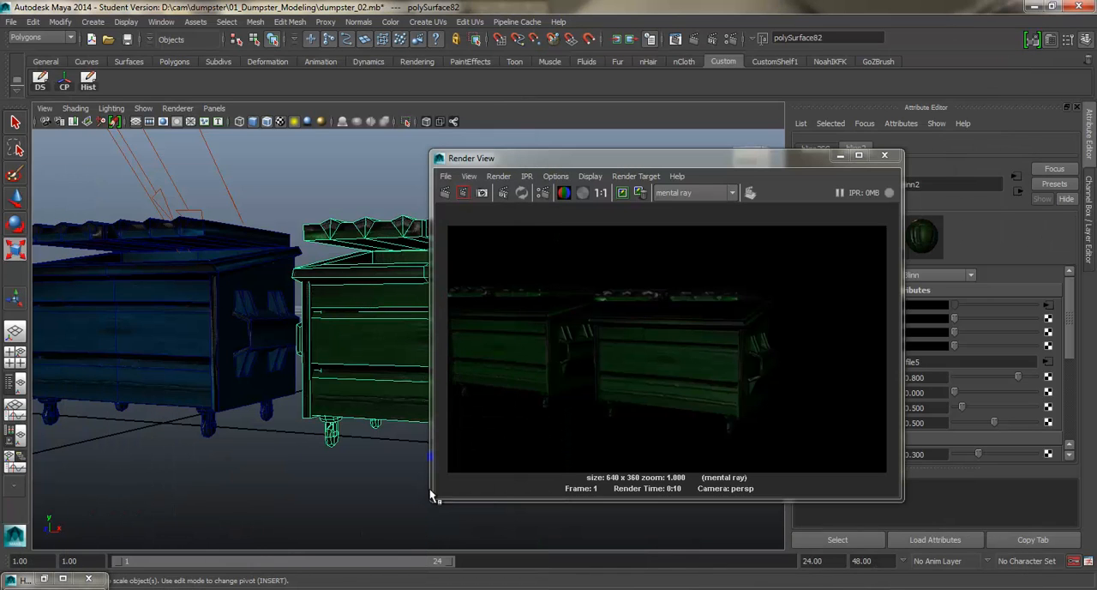
{"action": "left_click", "coordinate": [1047, 308]}
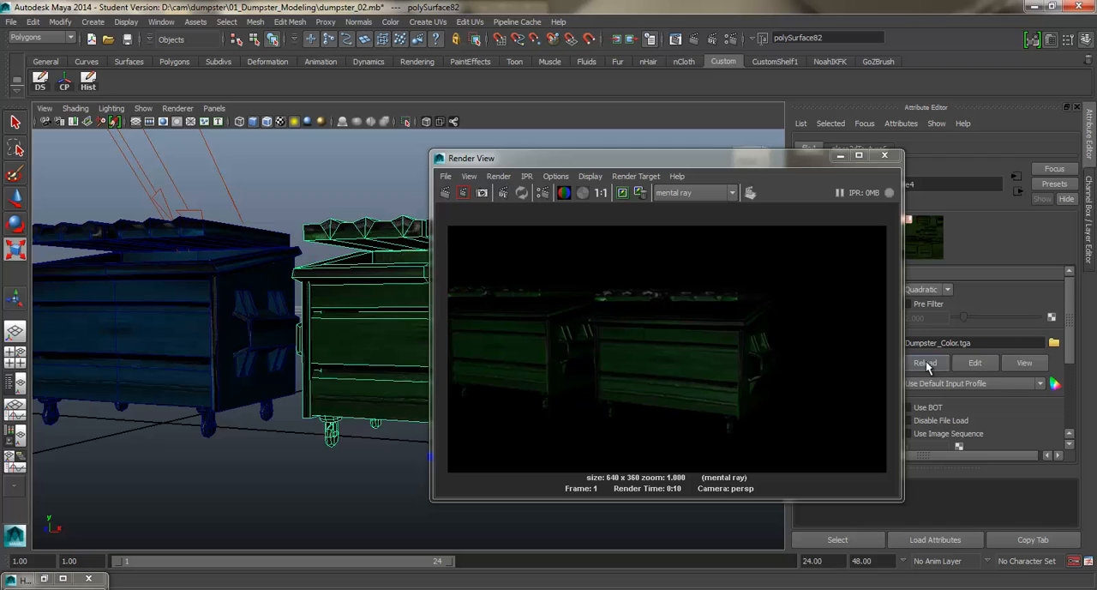
{"action": "left_click", "coordinate": [885, 155]}
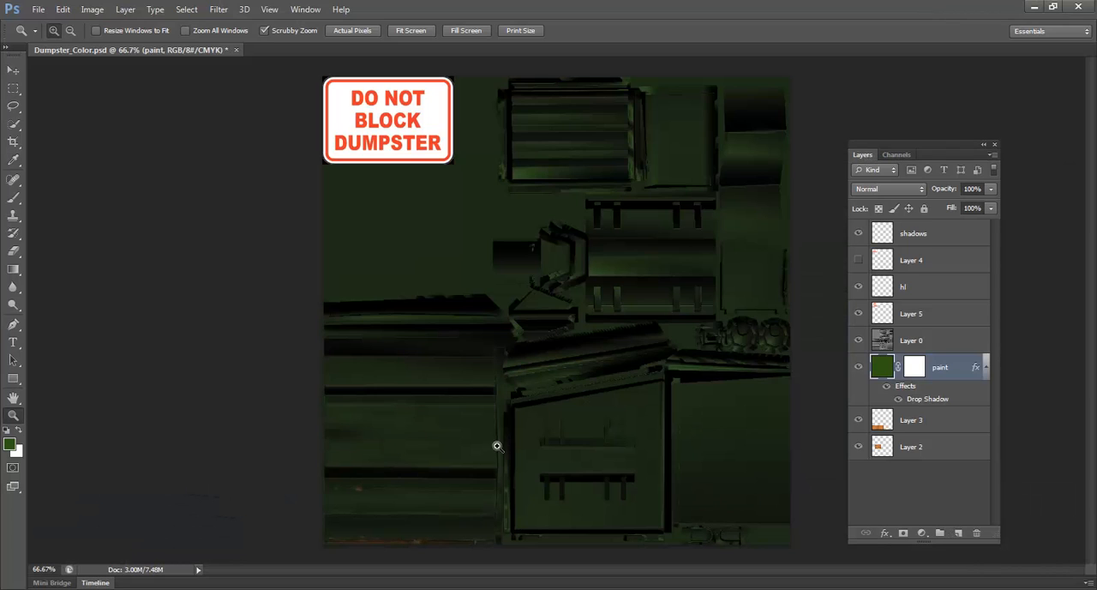
Switch to Photoshop and examine the rust patches along the texture's lower edge and the sign area, with the paint layer's mask targeted
{"action": "left_click", "coordinate": [383, 539]}
{"action": "left_click", "coordinate": [380, 541]}
{"action": "left_click", "coordinate": [411, 535]}
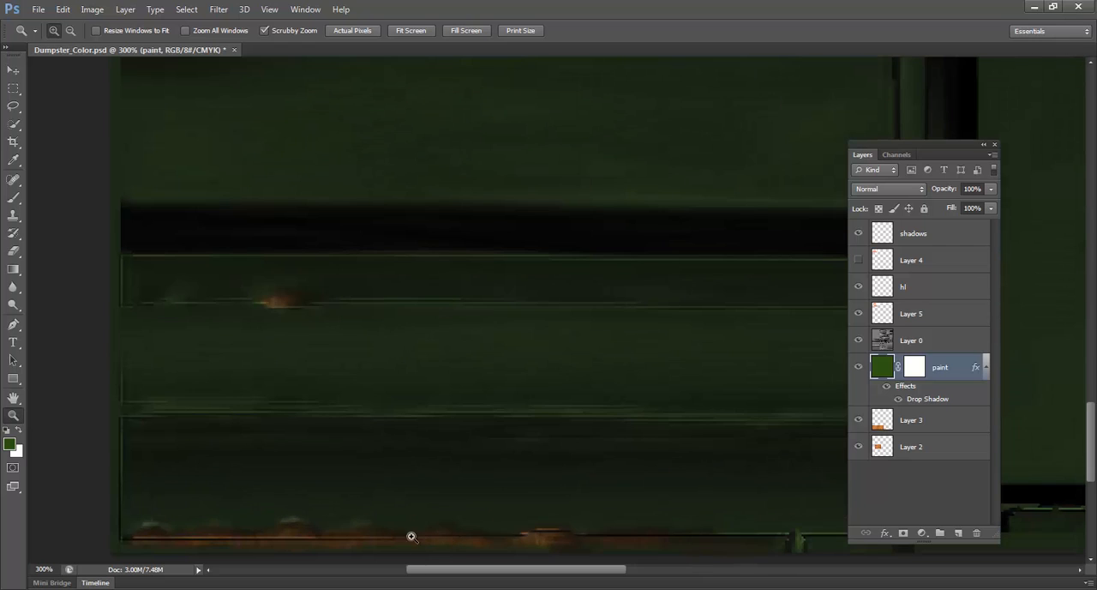
{"action": "left_click", "coordinate": [915, 369]}
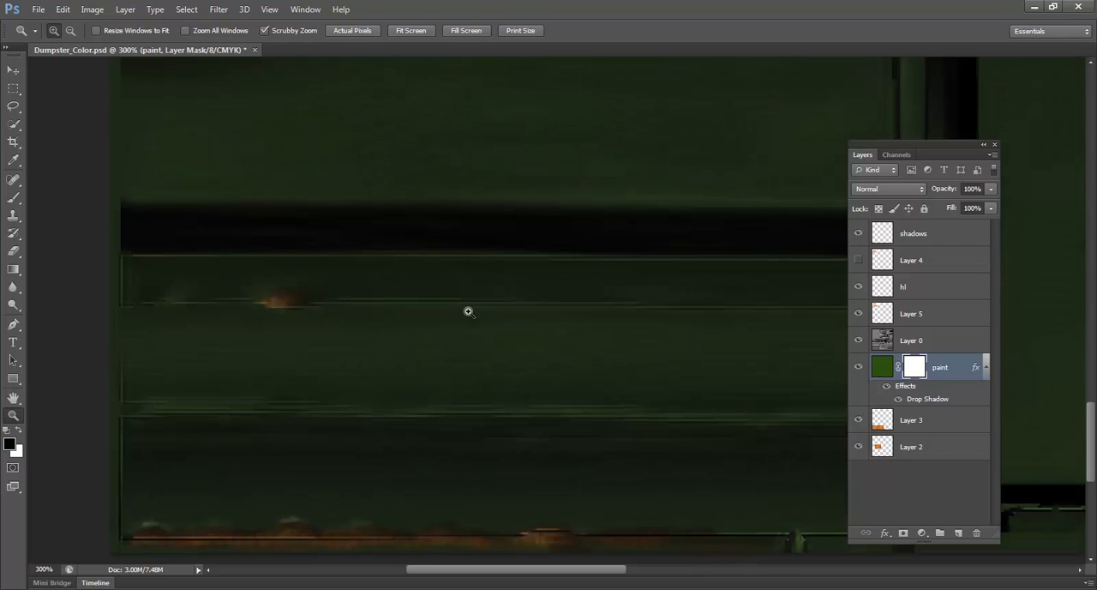
{"action": "left_click", "coordinate": [480, 310], "text": "alt"}
{"action": "left_click", "coordinate": [467, 231], "text": "alt"}
{"action": "mouse_move", "coordinate": [497, 246]}
{"action": "left_mouse_down"}
{"action": "mouse_move", "coordinate": [451, 414]}
{"action": "mouse_move", "coordinate": [447, 476]}
{"action": "left_mouse_up"}
{"action": "left_click_drag", "start_coordinate": [444, 397], "coordinate": [416, 476]}
{"action": "left_click_drag", "start_coordinate": [424, 212], "coordinate": [434, 356]}
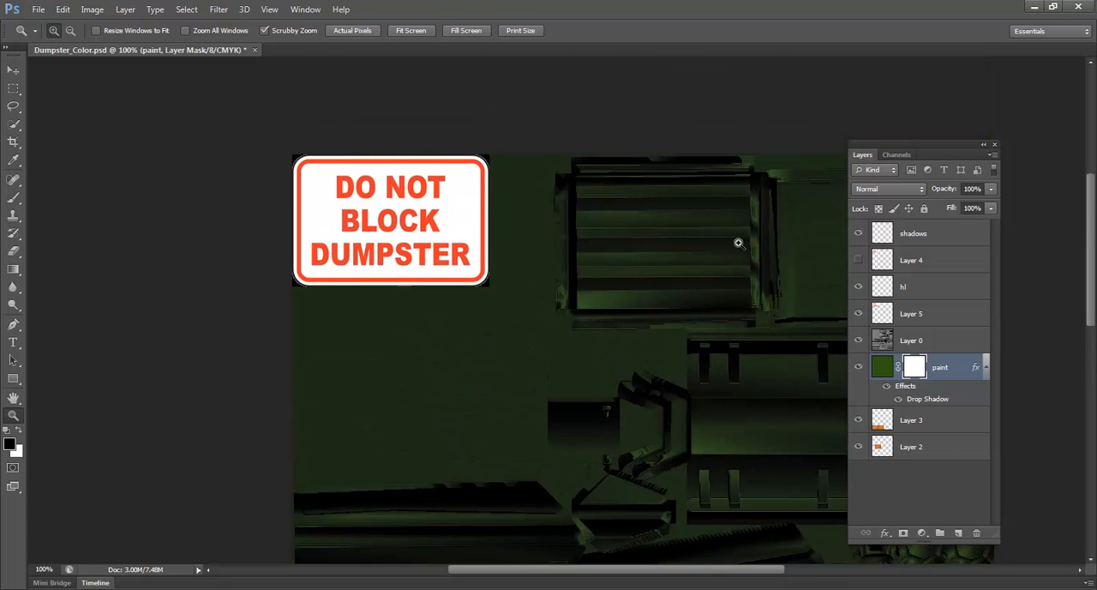
Scale down the DO NOT BLOCK DUMPSTER sign on Layer 5, keeping its upper-left corner in place
{"action": "key", "text": "ctrl+t"}
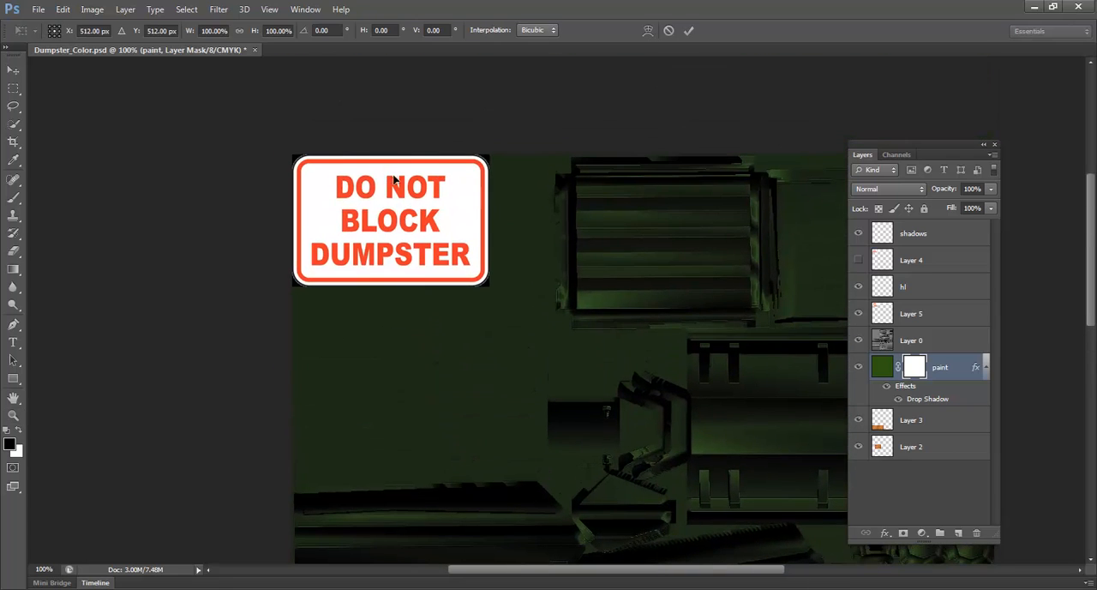
{"action": "key", "text": "Escape"}
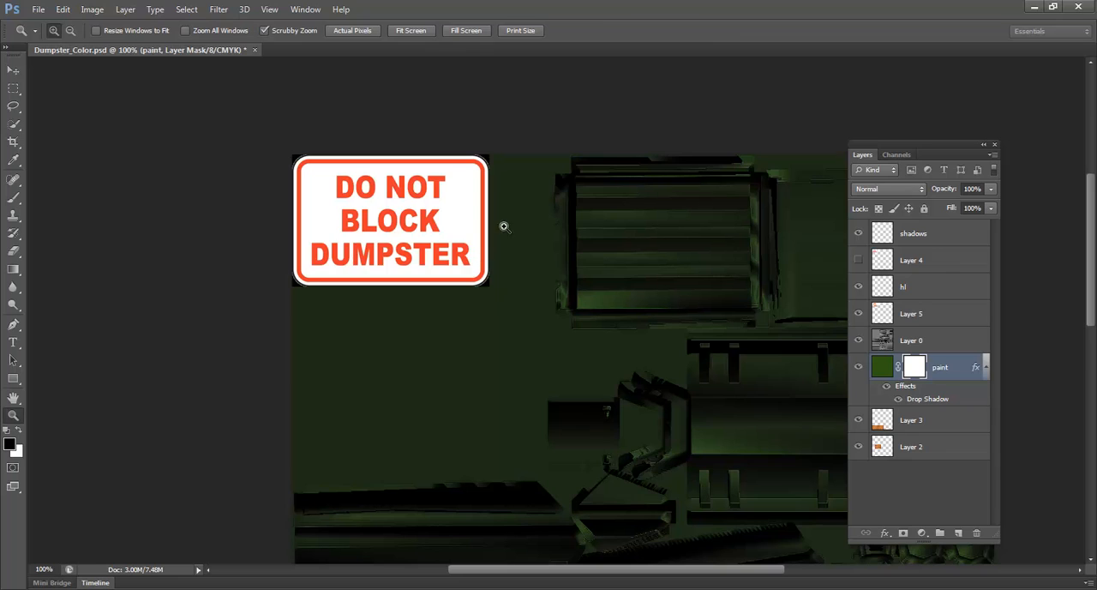
{"action": "left_click", "coordinate": [980, 307]}
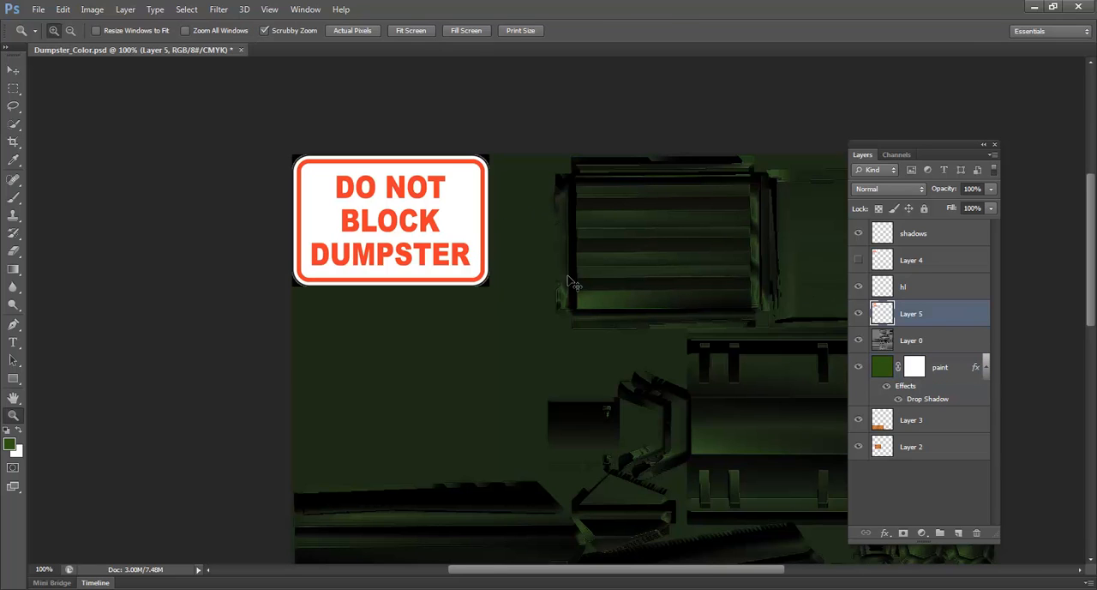
{"action": "key", "text": "ctrl+t"}
{"action": "left_click_drag", "start_coordinate": [489, 287], "coordinate": [456, 261]}
{"action": "key", "text": "Return"}
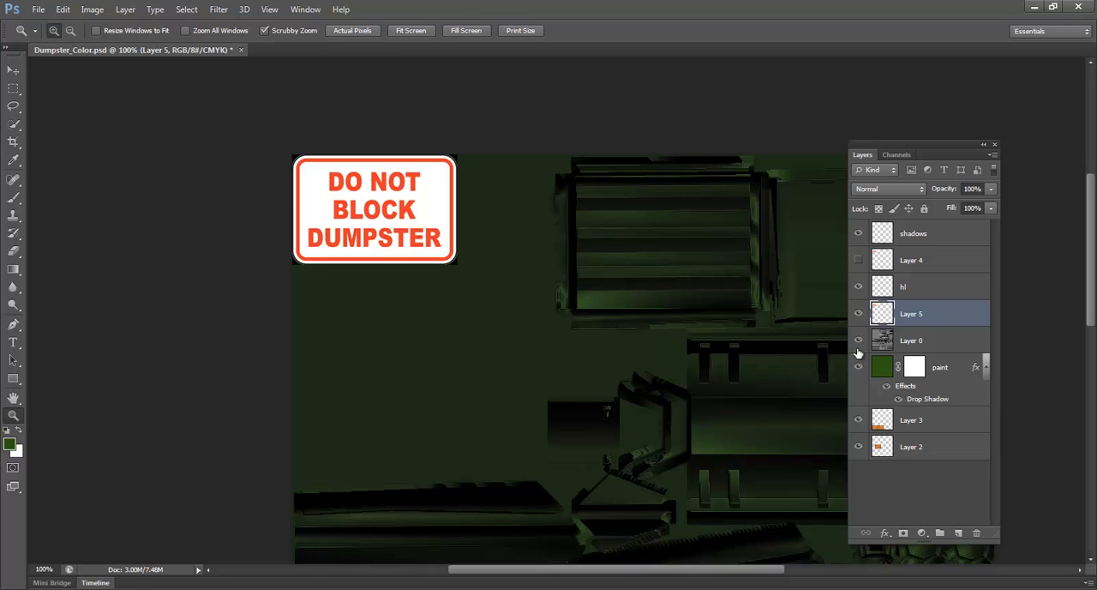
Add a new empty layer directly above the paint layer
{"action": "left_click", "coordinate": [883, 377]}
{"action": "left_click", "coordinate": [917, 349]}
{"action": "left_click", "coordinate": [893, 368]}
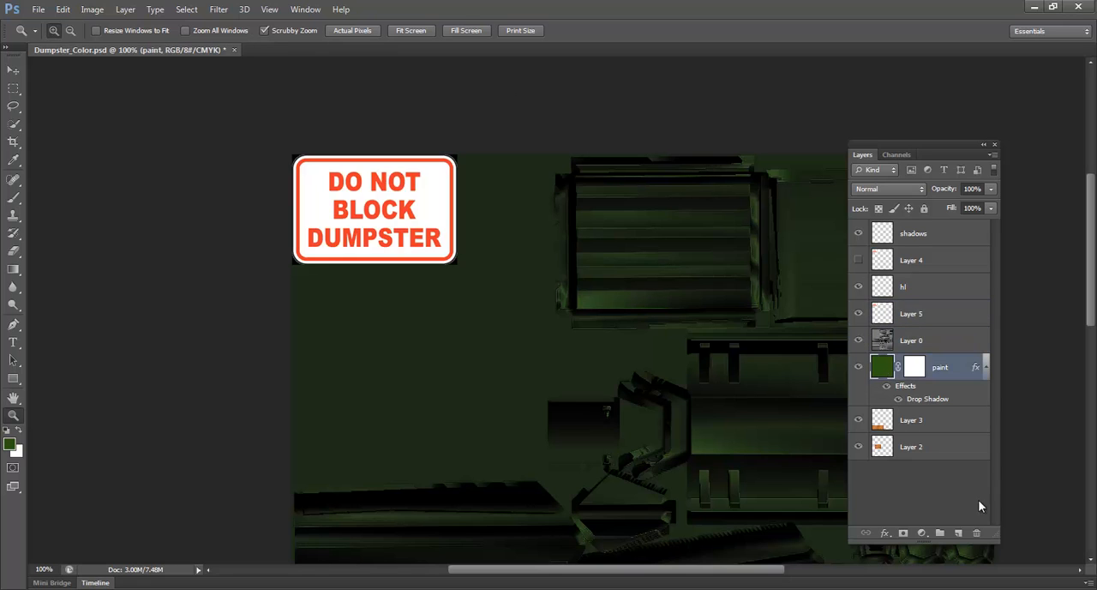
{"action": "left_click", "coordinate": [958, 532]}
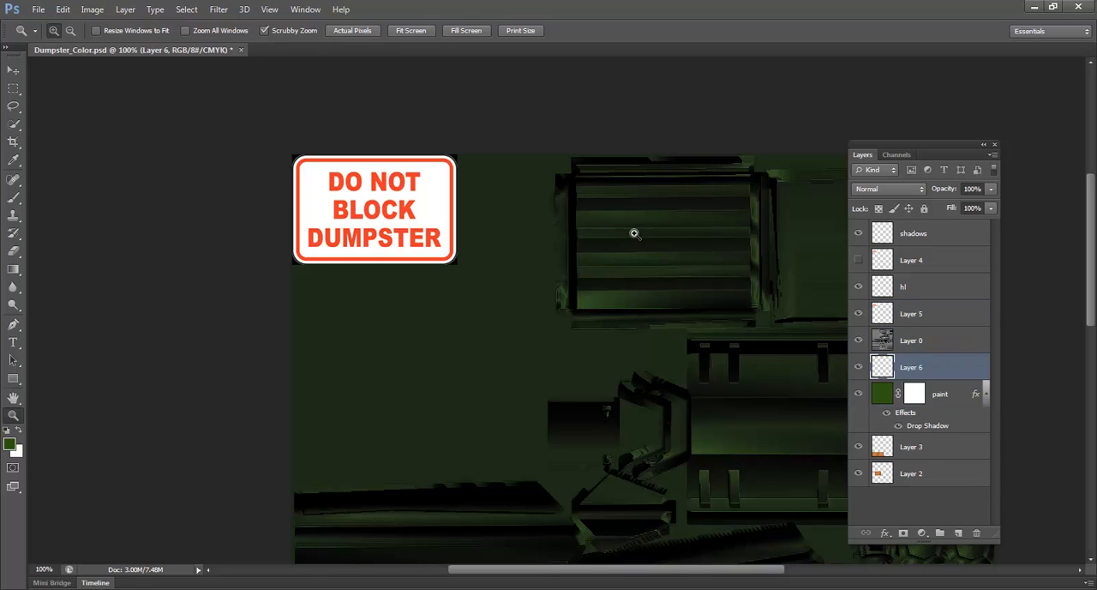
Paint the ribbed lid and the panel beside it dark grey (#5c6556) on the new layer with a 40 px brush
{"action": "key", "text": "b"}
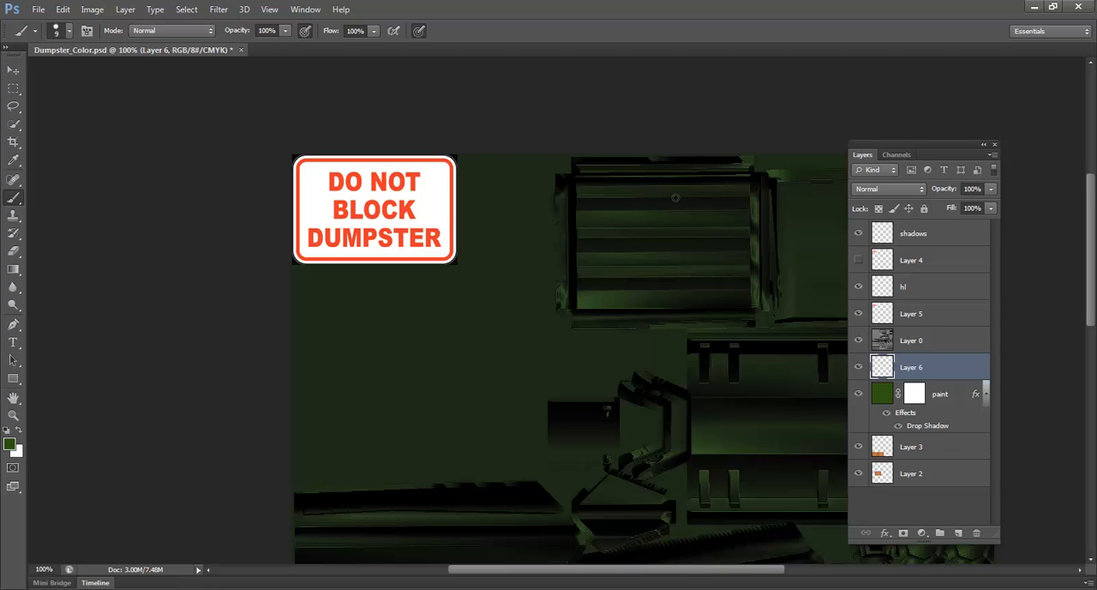
{"action": "key", "text": "bracketright"}
{"action": "key", "text": "bracketright"}
{"action": "key", "text": "bracketright"}
{"action": "key", "text": "bracketright"}
{"action": "mouse_move", "coordinate": [681, 221]}
{"action": "left_mouse_down"}
{"action": "mouse_move", "coordinate": [532, 206]}
{"action": "mouse_move", "coordinate": [542, 202]}
{"action": "left_mouse_up"}
{"action": "left_click", "coordinate": [10, 443]}
{"action": "left_click", "coordinate": [391, 259]}
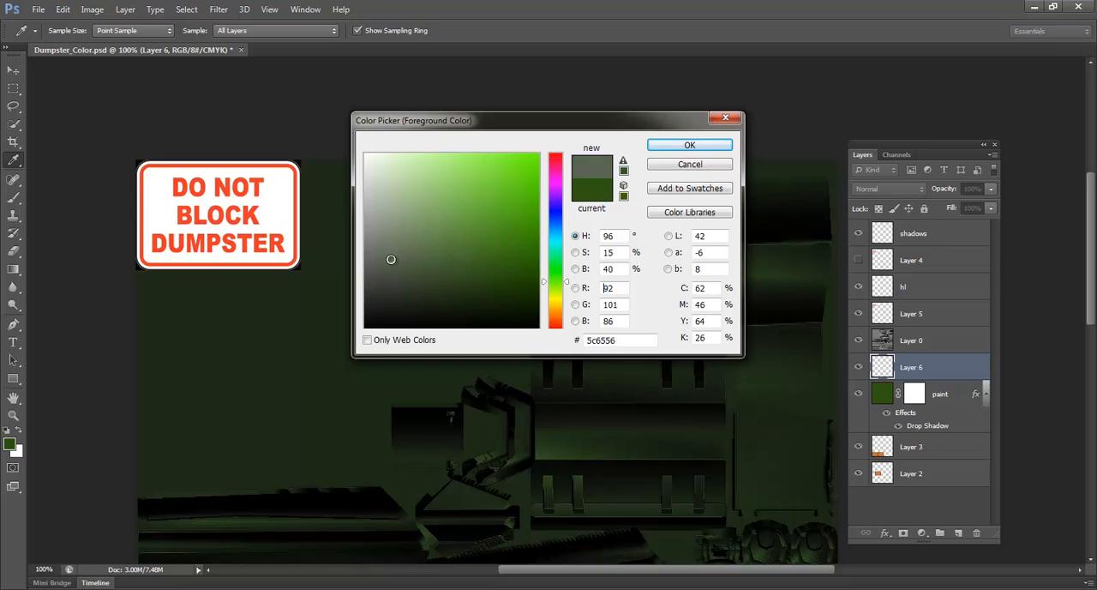
{"action": "left_click", "coordinate": [689, 145]}
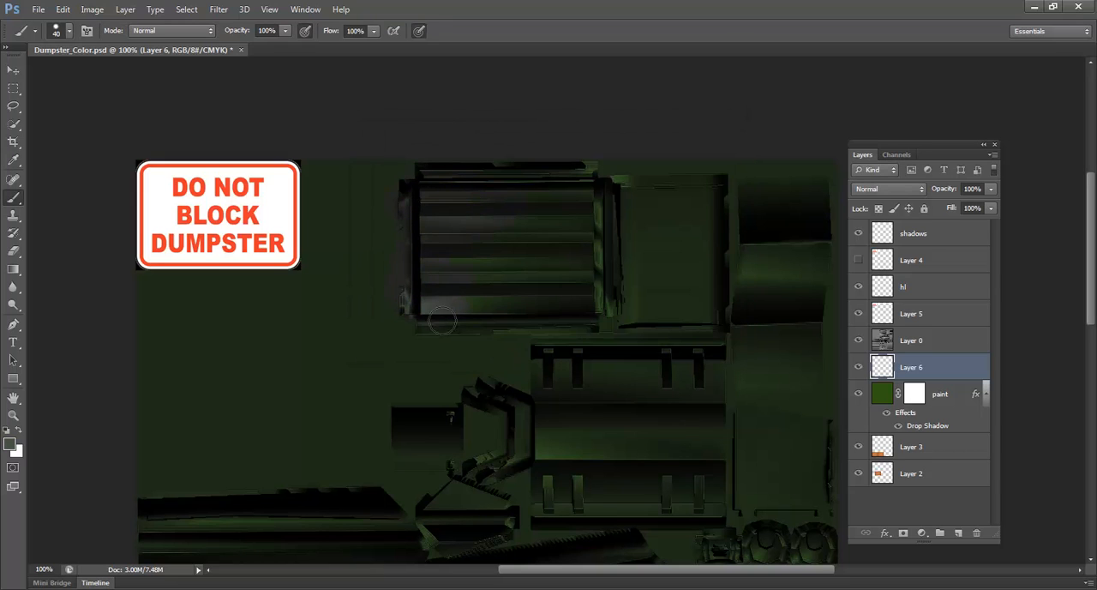
{"action": "mouse_move", "coordinate": [441, 322]}
{"action": "left_mouse_down"}
{"action": "mouse_move", "coordinate": [595, 323]}
{"action": "mouse_move", "coordinate": [519, 315]}
{"action": "mouse_move", "coordinate": [505, 291]}
{"action": "mouse_move", "coordinate": [442, 289]}
{"action": "mouse_move", "coordinate": [466, 310]}
{"action": "mouse_move", "coordinate": [490, 291]}
{"action": "mouse_move", "coordinate": [505, 238]}
{"action": "left_mouse_up"}
{"action": "mouse_move", "coordinate": [592, 174]}
{"action": "left_mouse_down"}
{"action": "mouse_move", "coordinate": [561, 206]}
{"action": "mouse_move", "coordinate": [648, 271]}
{"action": "mouse_move", "coordinate": [676, 199]}
{"action": "mouse_move", "coordinate": [692, 233]}
{"action": "mouse_move", "coordinate": [707, 223]}
{"action": "mouse_move", "coordinate": [725, 268]}
{"action": "mouse_move", "coordinate": [709, 307]}
{"action": "mouse_move", "coordinate": [624, 303]}
{"action": "mouse_move", "coordinate": [637, 279]}
{"action": "mouse_move", "coordinate": [677, 293]}
{"action": "mouse_move", "coordinate": [716, 289]}
{"action": "mouse_move", "coordinate": [668, 320]}
{"action": "left_mouse_up"}
{"action": "left_click_drag", "start_coordinate": [286, 245], "coordinate": [455, 299]}
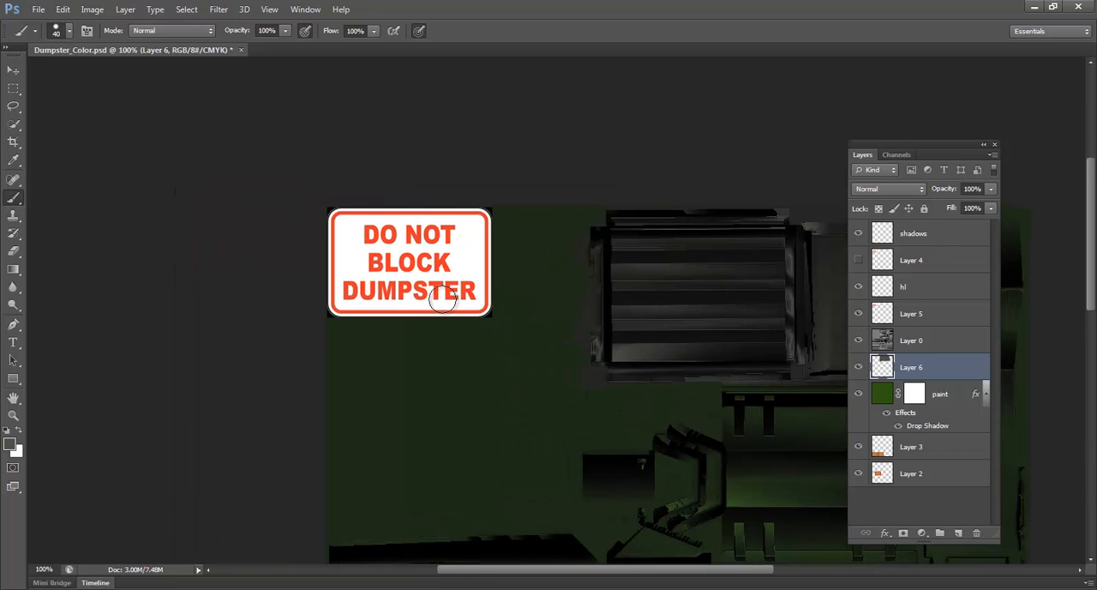
Add a new layer above the sign's layer, Layer 5, and name it screws
{"action": "key", "text": "z"}
{"action": "left_click", "coordinate": [451, 291]}
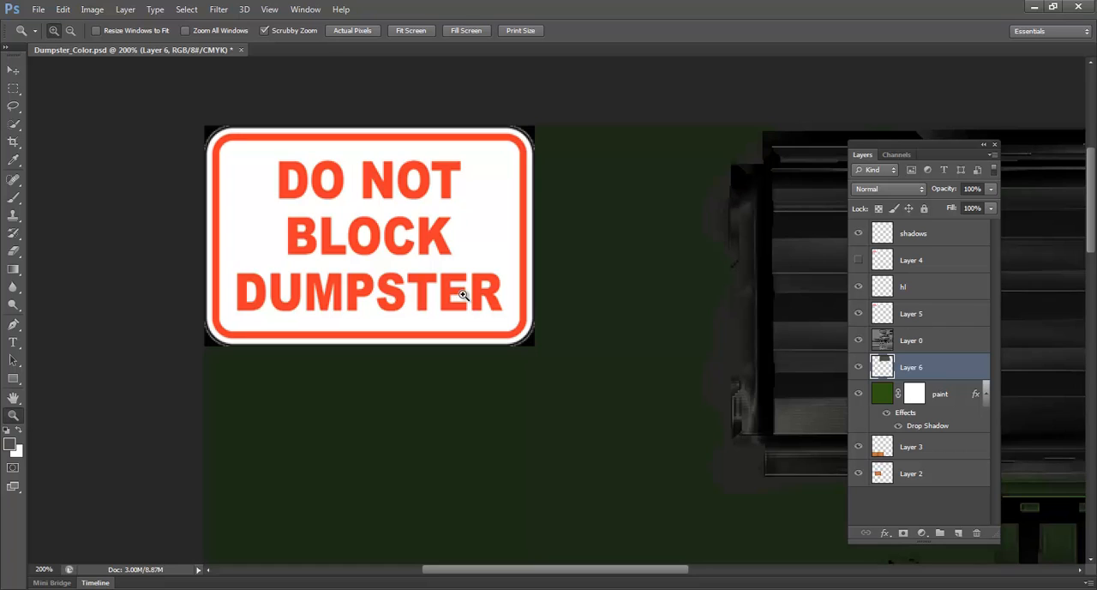
{"action": "left_click", "coordinate": [954, 313]}
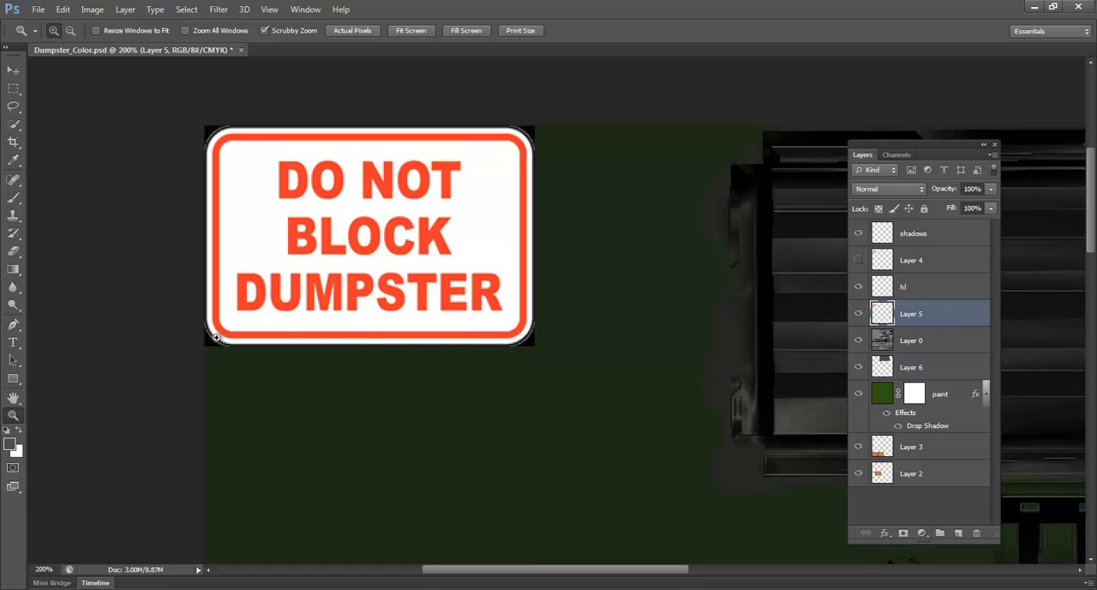
{"action": "left_click", "coordinate": [958, 532]}
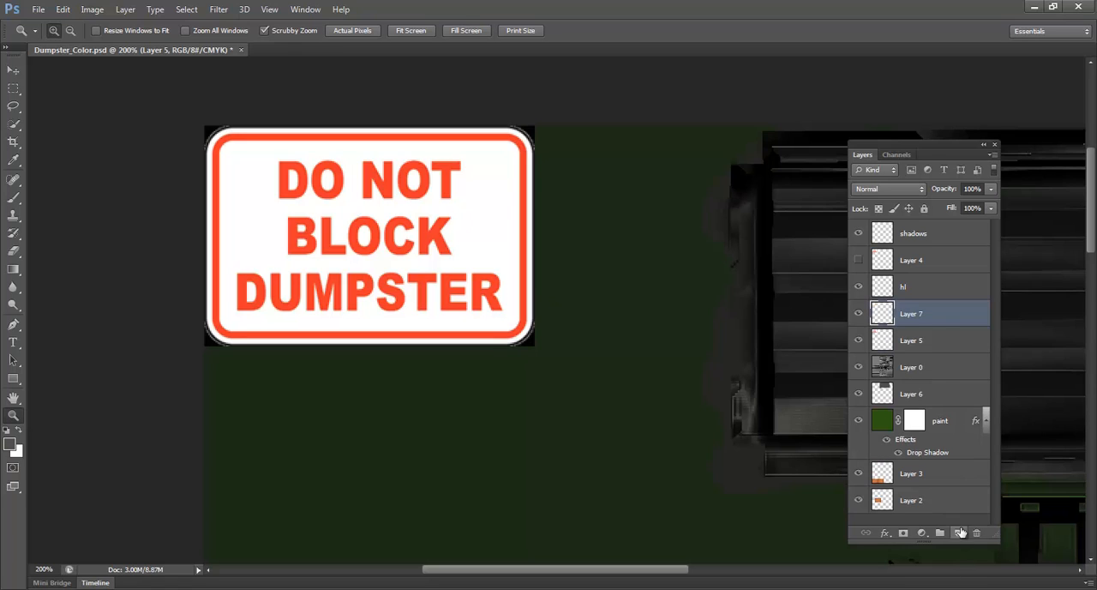
{"action": "double_click", "coordinate": [911, 313]}
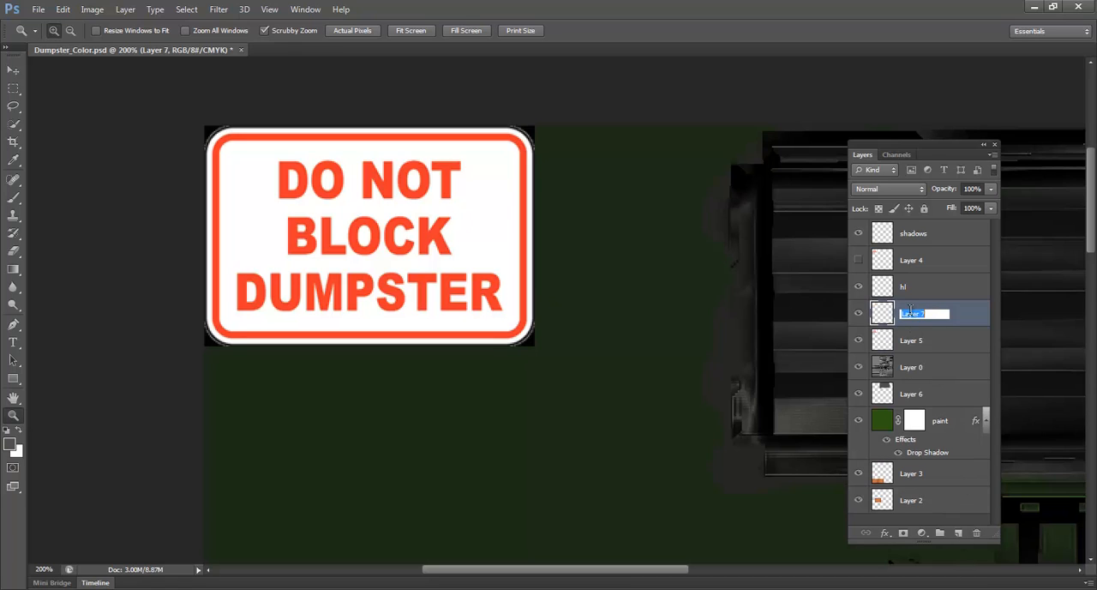
{"action": "type", "text": "screws"}
{"action": "key", "text": "Return"}
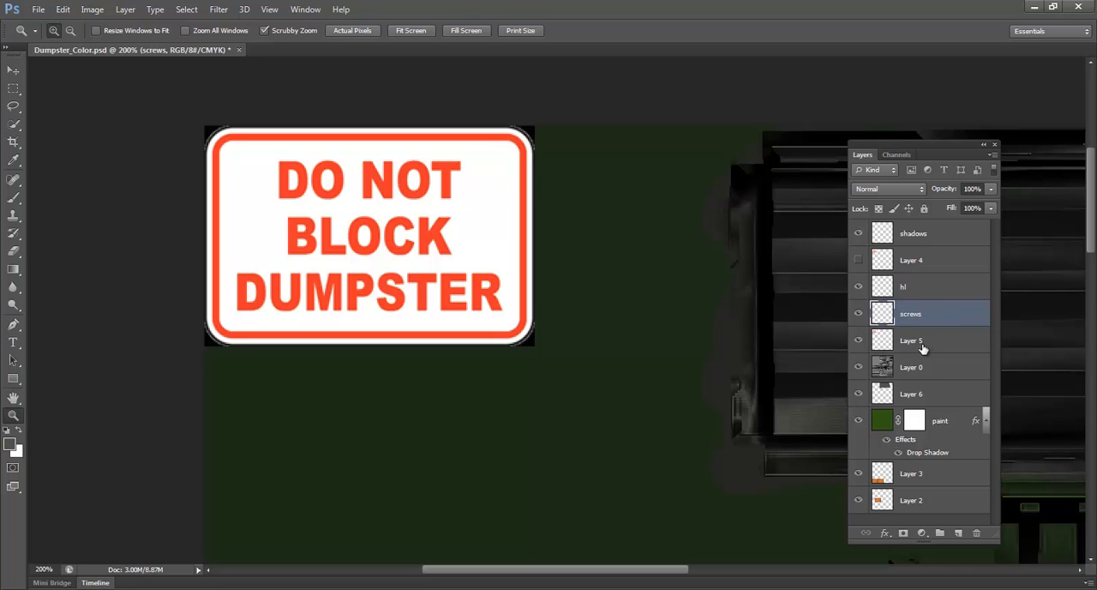
Rename Layer 5 as sign and make the screws layer active again
{"action": "double_click", "coordinate": [914, 340]}
{"action": "type", "text": "s"}
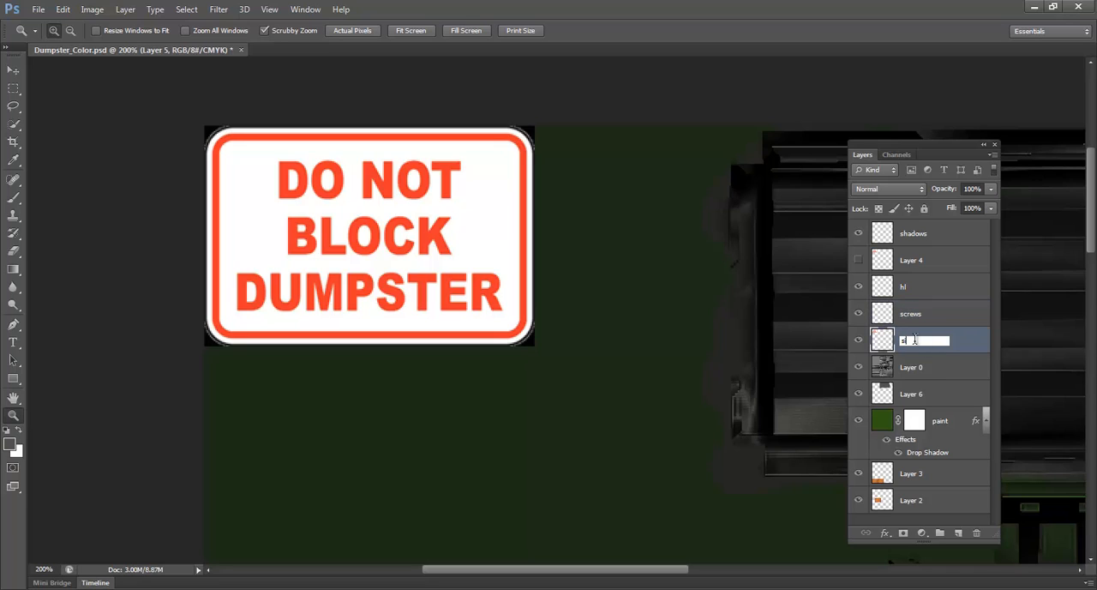
{"action": "type", "text": "ign"}
{"action": "key", "text": "Return"}
{"action": "left_click", "coordinate": [937, 315]}
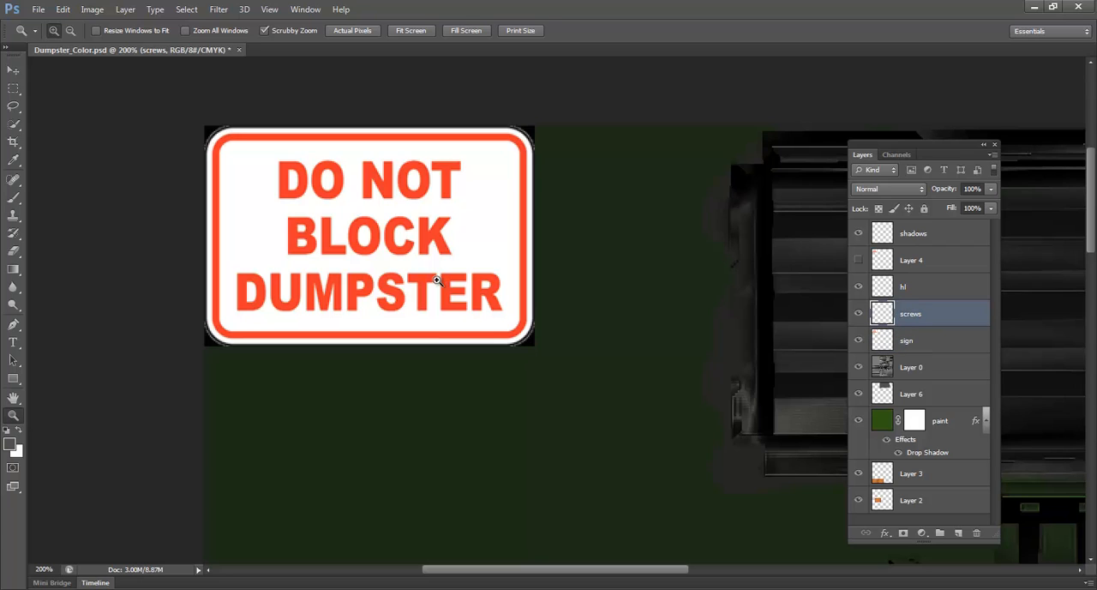
{"action": "key", "text": "m"}
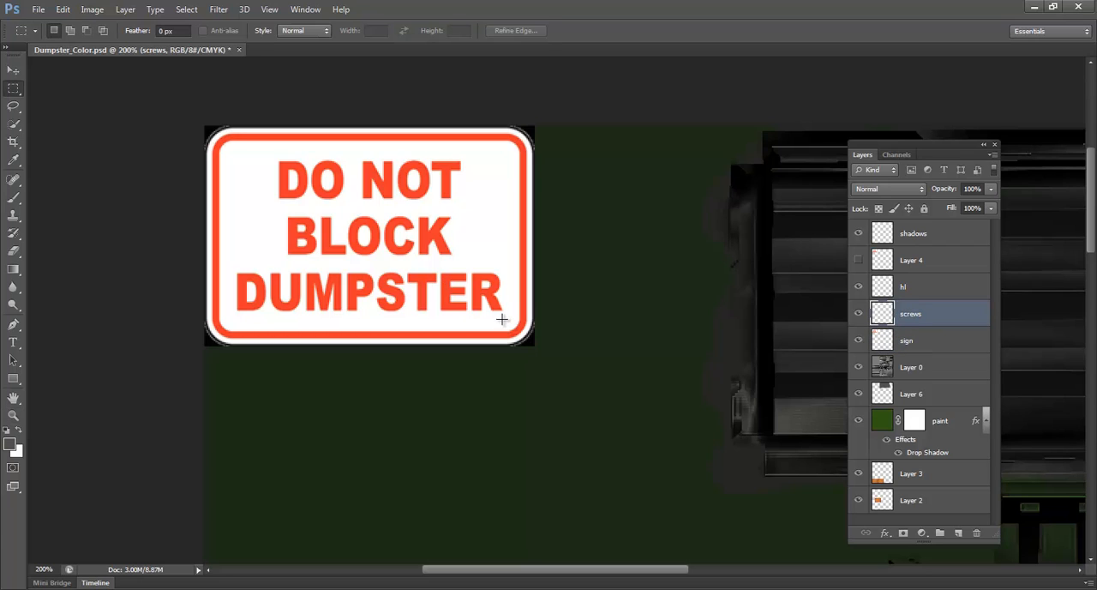
{"action": "left_click_drag", "start_coordinate": [502, 319], "coordinate": [516, 334]}
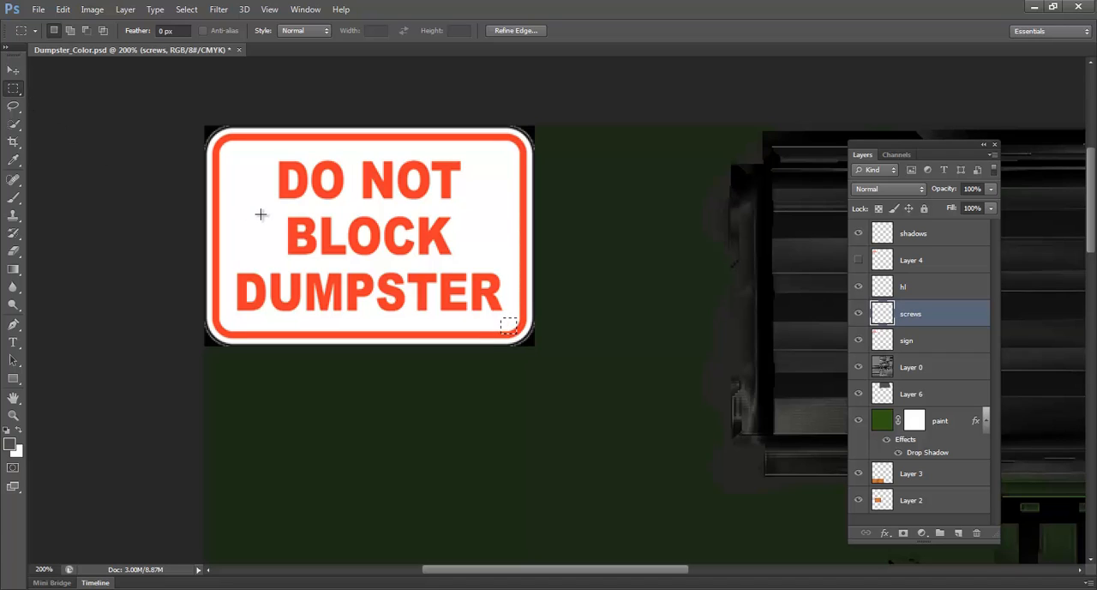
{"action": "key", "text": "shift+m"}
{"action": "key", "text": "shift"}
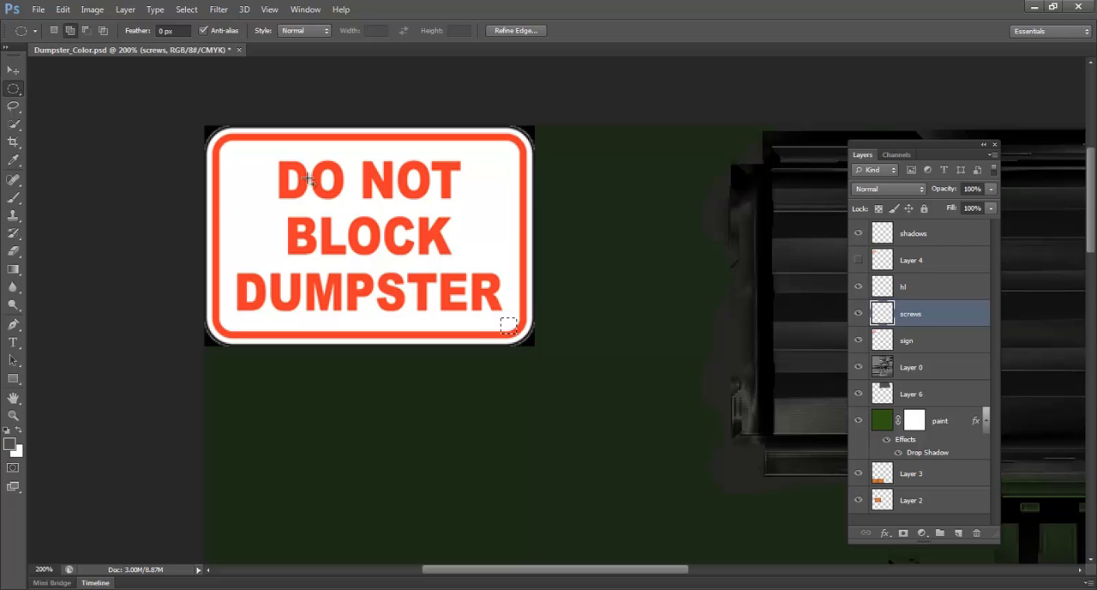
Make a small circular selection in the sign's upper-right corner and fill it with the dark grey foreground color as a screw head
{"action": "left_click", "coordinate": [11, 94]}
{"action": "left_click", "coordinate": [53, 99]}
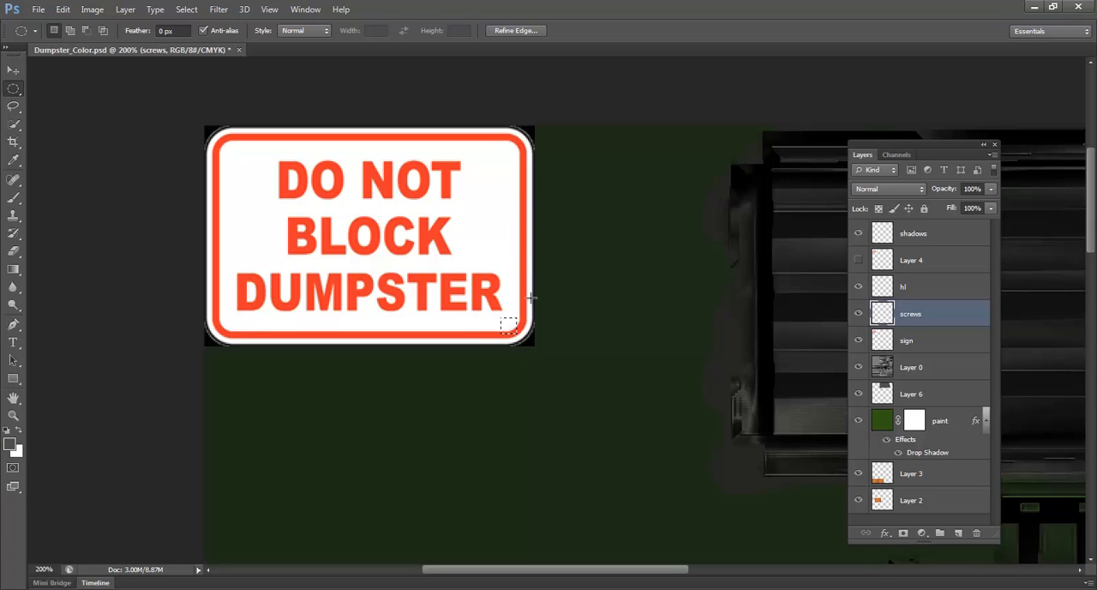
{"action": "left_click", "coordinate": [512, 170]}
{"action": "left_click_drag", "start_coordinate": [499, 150], "coordinate": [514, 163]}
{"action": "key", "text": "alt+BackSpace"}
Apply a Bevel & Emboss effect to the screws layer, keeping the Inner Bevel style and default settings
{"action": "double_click", "coordinate": [964, 319]}
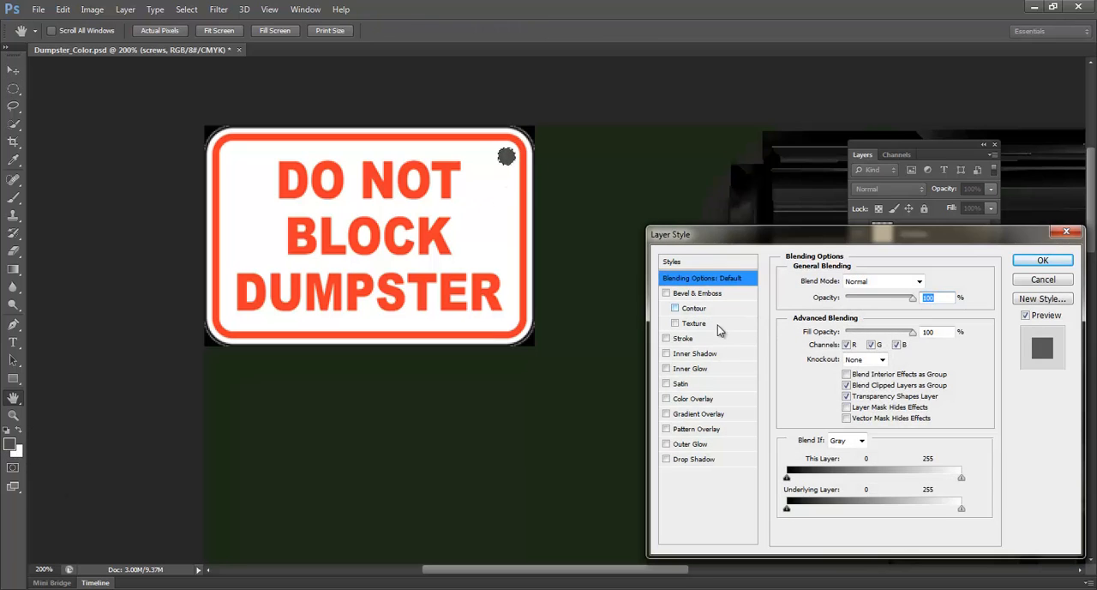
{"action": "left_click", "coordinate": [703, 294]}
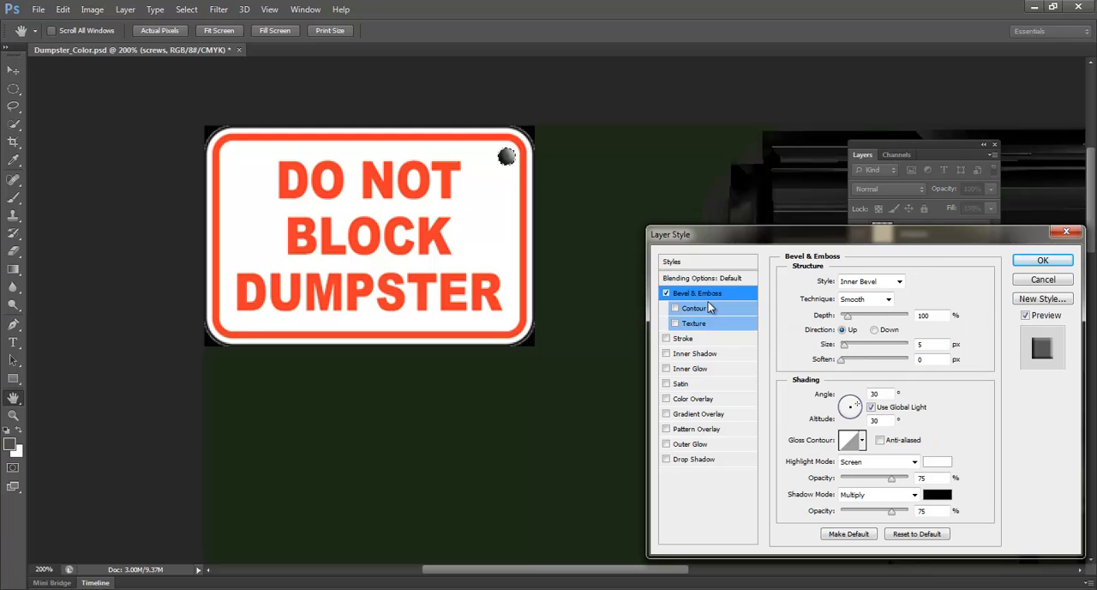
{"action": "left_click", "coordinate": [1041, 261]}
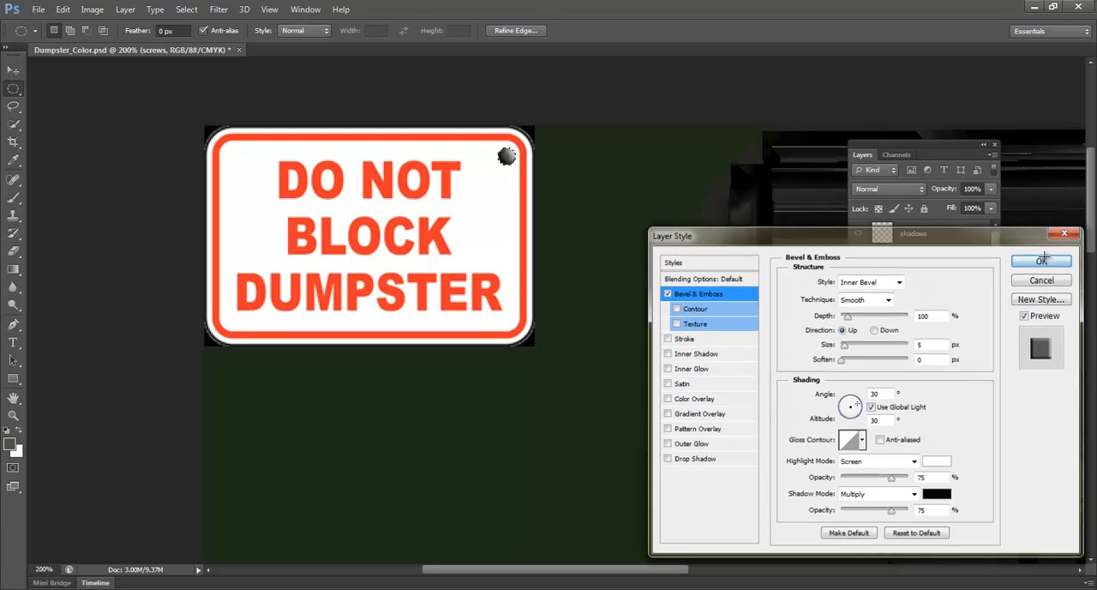
Duplicate the screws layer together with its Bevel & Emboss effect
{"action": "key", "text": "z"}
{"action": "left_click", "coordinate": [507, 154]}
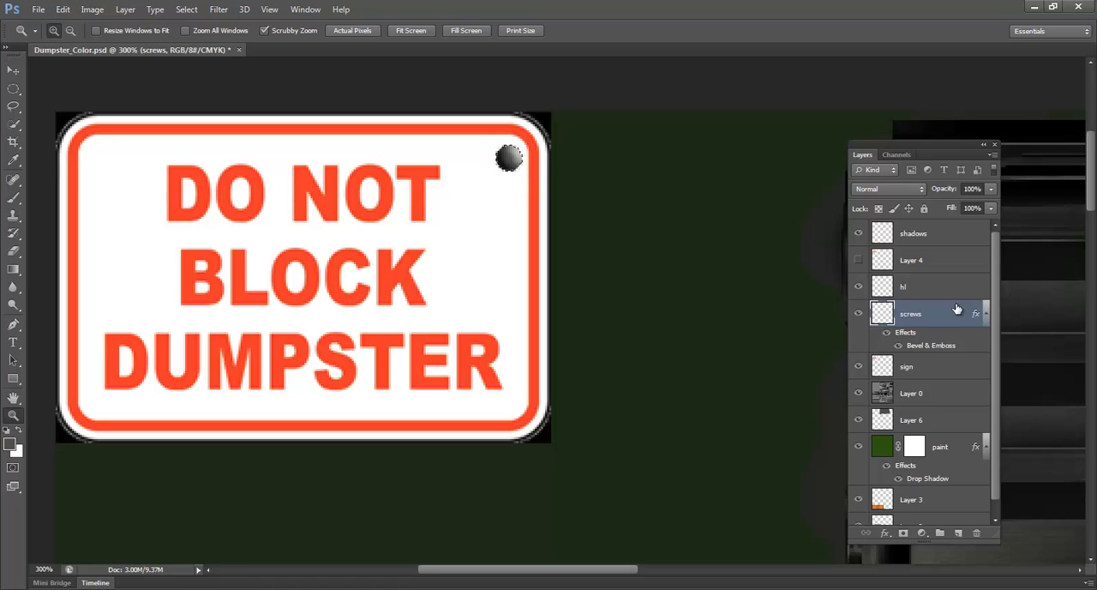
{"action": "left_click_drag", "start_coordinate": [957, 309], "coordinate": [956, 532]}
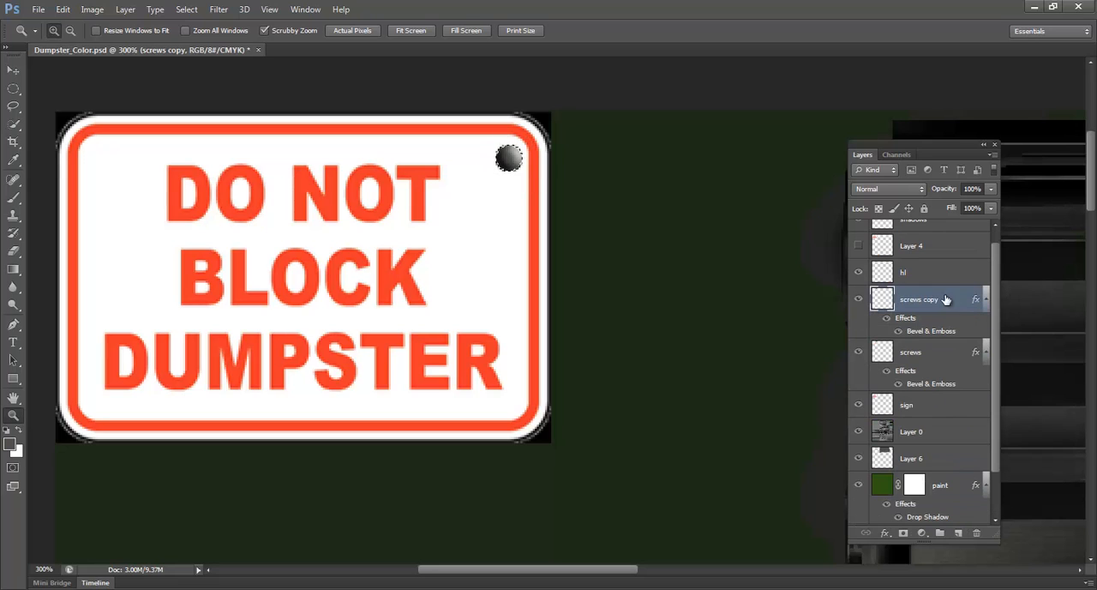
Change the Bevel & Emboss style of the original screws layer to Pillow Emboss and clear the selection around the screw head
{"action": "left_click", "coordinate": [926, 358]}
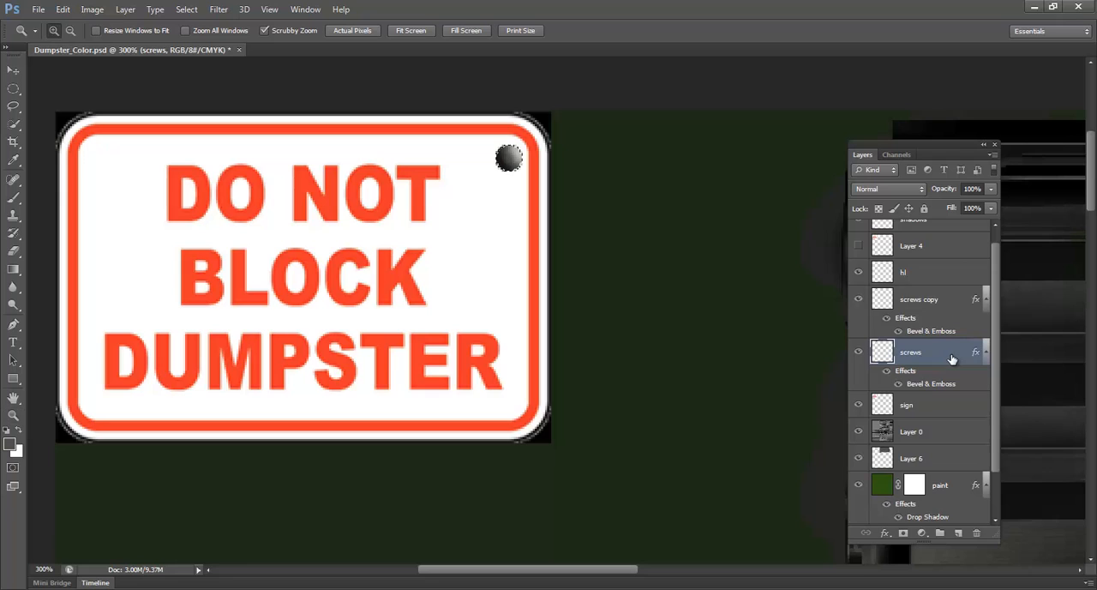
{"action": "double_click", "coordinate": [953, 359]}
{"action": "left_click", "coordinate": [714, 294]}
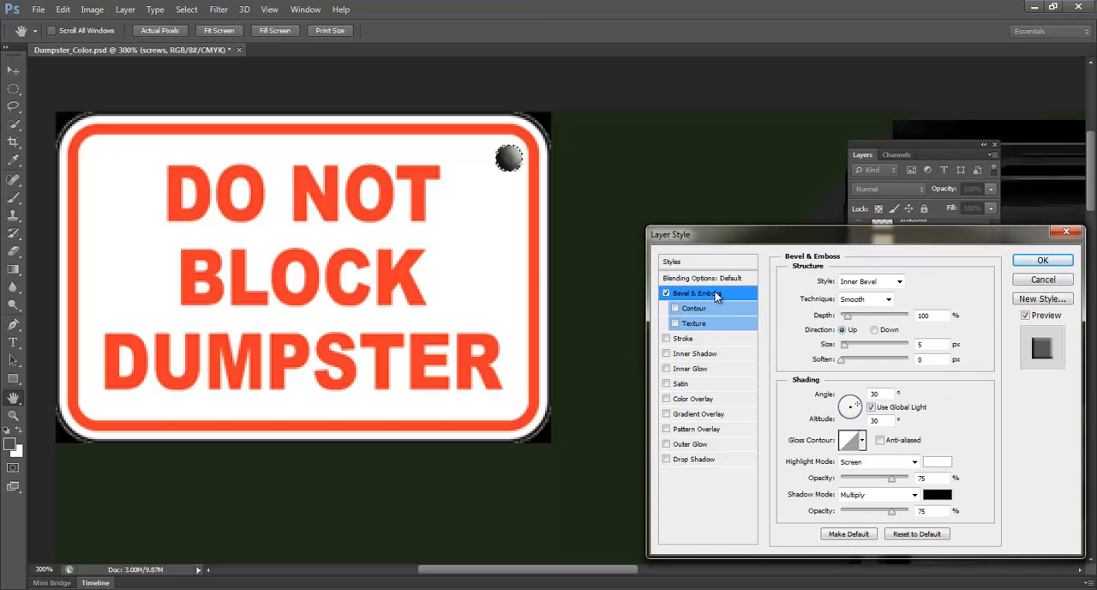
{"action": "left_click", "coordinate": [844, 283]}
{"action": "left_click", "coordinate": [862, 327]}
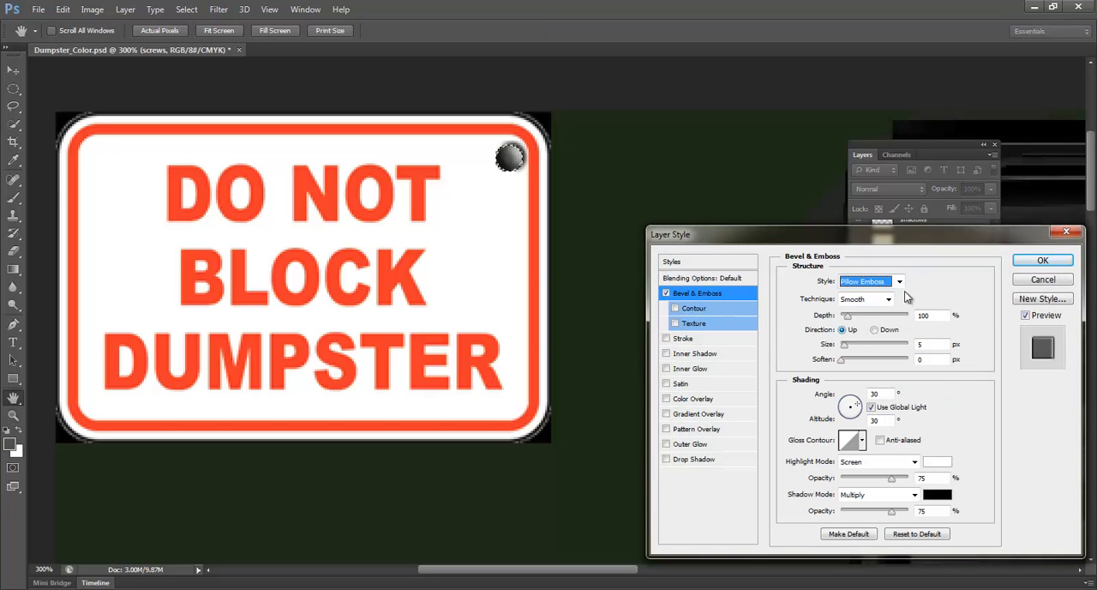
{"action": "left_click", "coordinate": [1042, 261]}
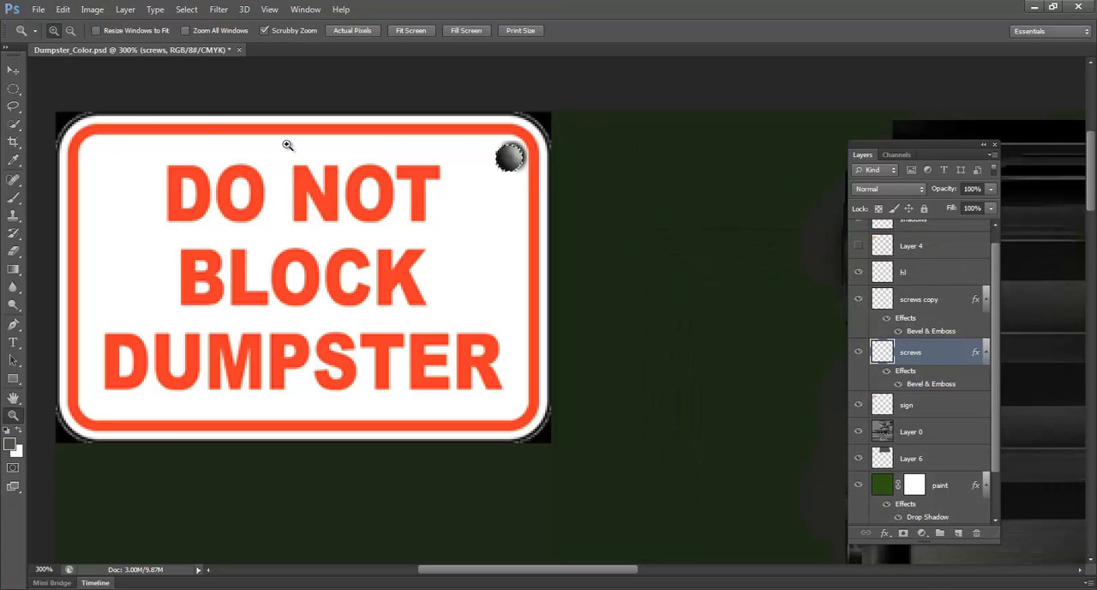
{"action": "key", "text": "v"}
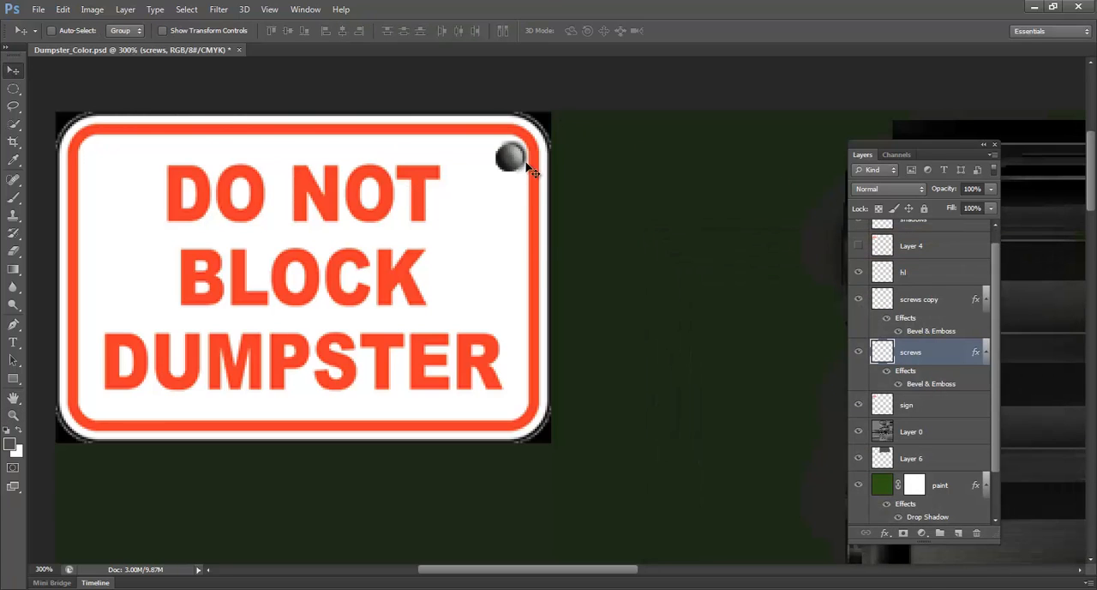
Add a new empty layer directly above the sign layer and name it screws
{"action": "left_click", "coordinate": [924, 307]}
{"action": "left_click", "coordinate": [929, 360]}
{"action": "left_click", "coordinate": [926, 404]}
{"action": "left_click", "coordinate": [959, 533]}
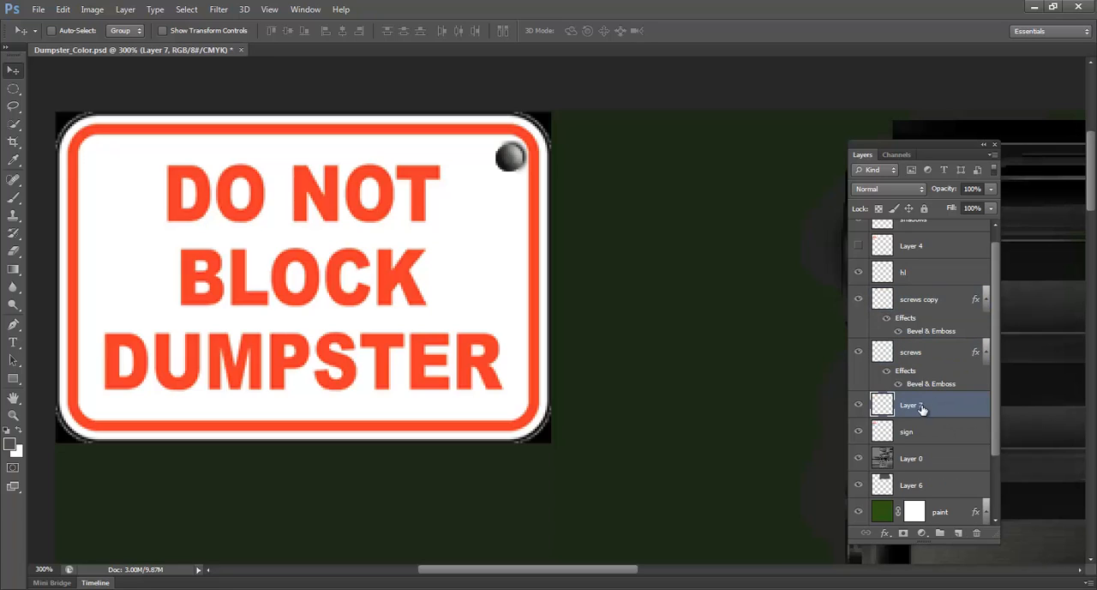
{"action": "double_click", "coordinate": [921, 408]}
{"action": "type", "text": "screws"}
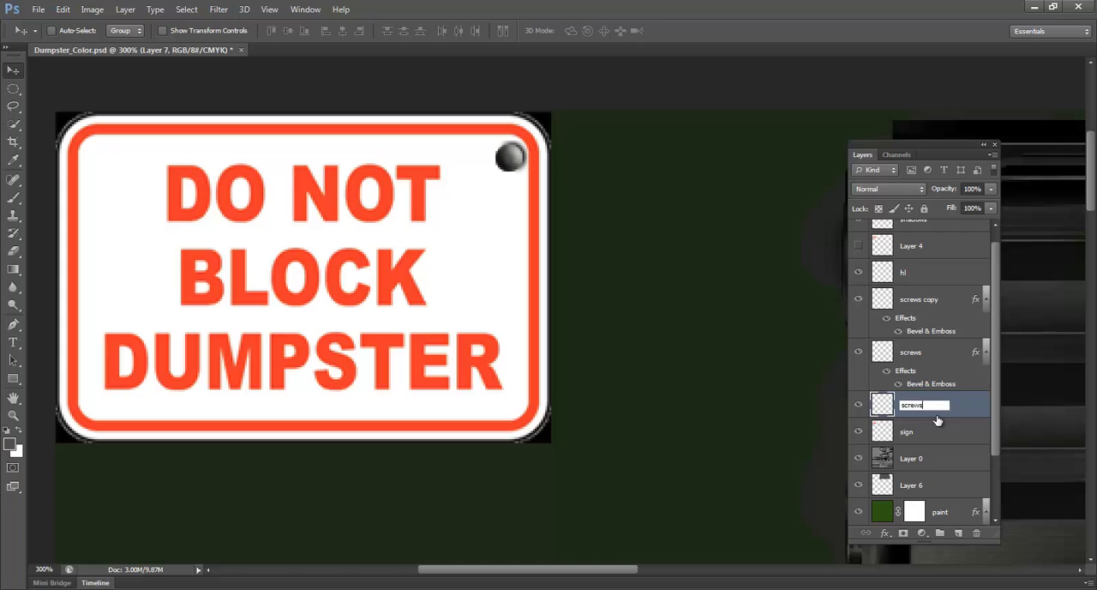
{"action": "key", "text": "Return"}
Merge both beveled screw layers down into the empty screws layer so their effects are baked into one layer
{"action": "left_click", "coordinate": [940, 358]}
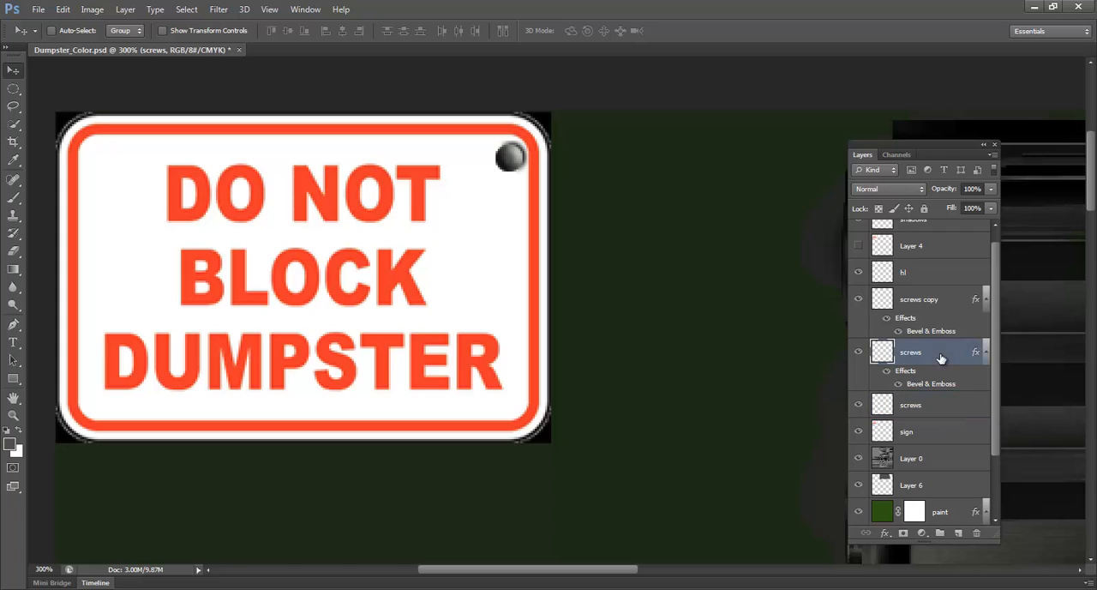
{"action": "left_click", "coordinate": [935, 400]}
{"action": "left_click", "coordinate": [922, 377]}
{"action": "key", "text": "ctrl+e"}
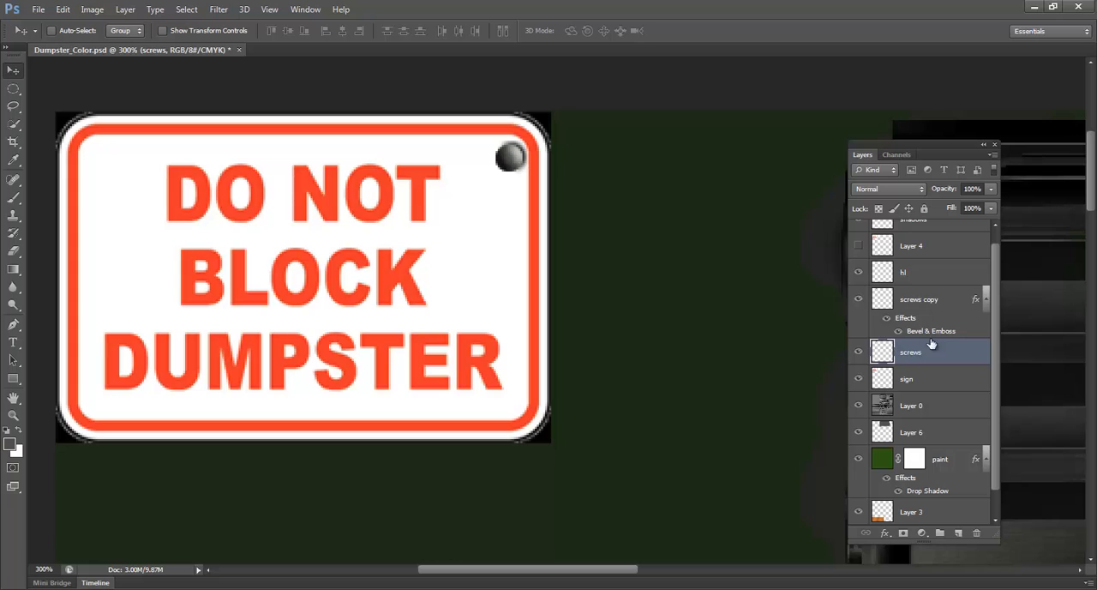
{"action": "left_click", "coordinate": [935, 301]}
{"action": "key", "text": "ctrl+e"}
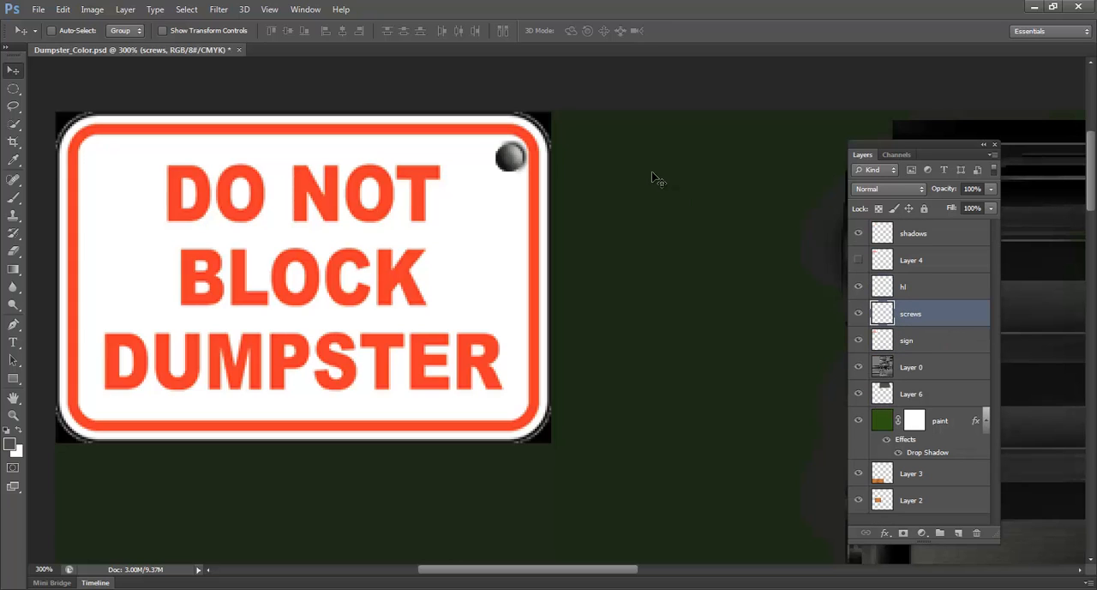
Duplicate the screw head into the sign's other three corners
{"action": "left_click_drag", "start_coordinate": [518, 156], "coordinate": [518, 408]}
{"action": "key", "text": "z"}
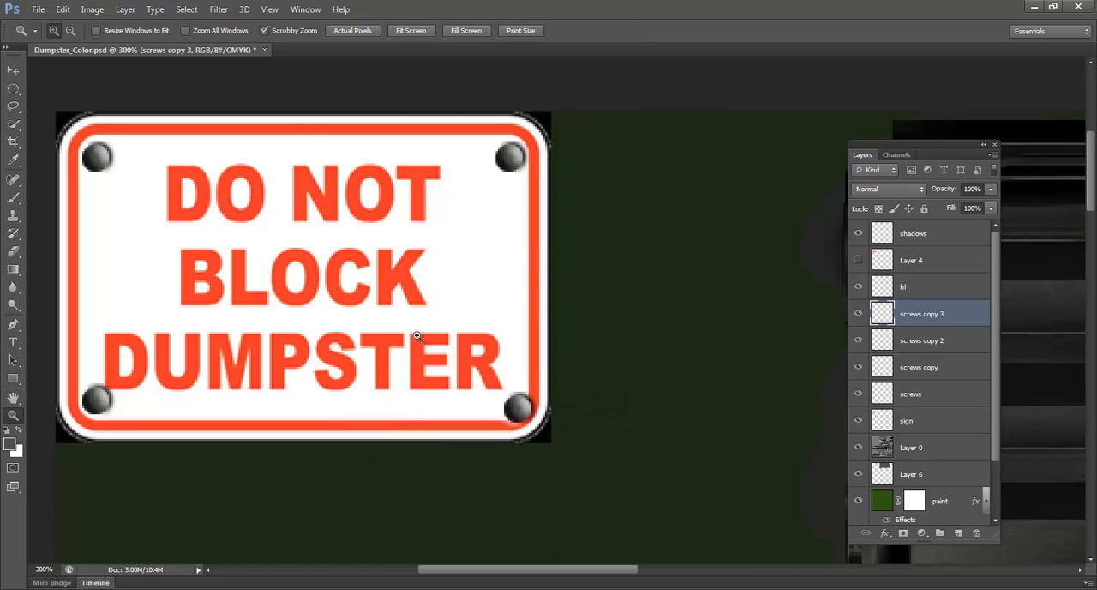
{"action": "left_click", "coordinate": [415, 341], "text": "alt"}
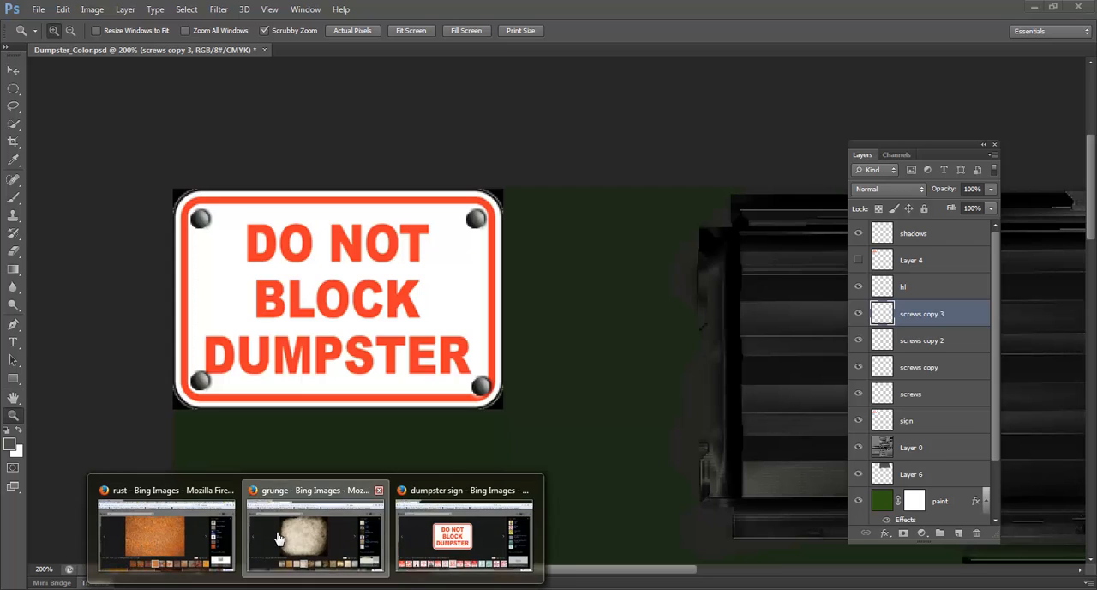
Switch to Firefox, copy the beige grunge texture with dark edges, and paste it into the Photoshop document above the screw layers
{"action": "left_click", "coordinate": [313, 523]}
{"action": "right_click", "coordinate": [474, 253]}
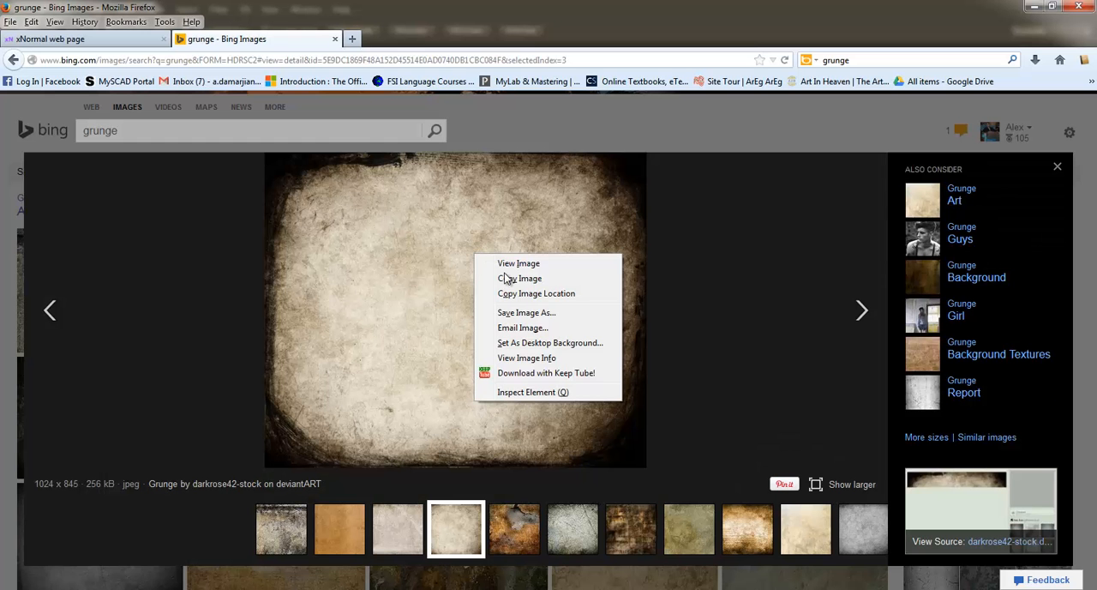
{"action": "left_click", "coordinate": [508, 277]}
{"action": "left_click", "coordinate": [1033, 6]}
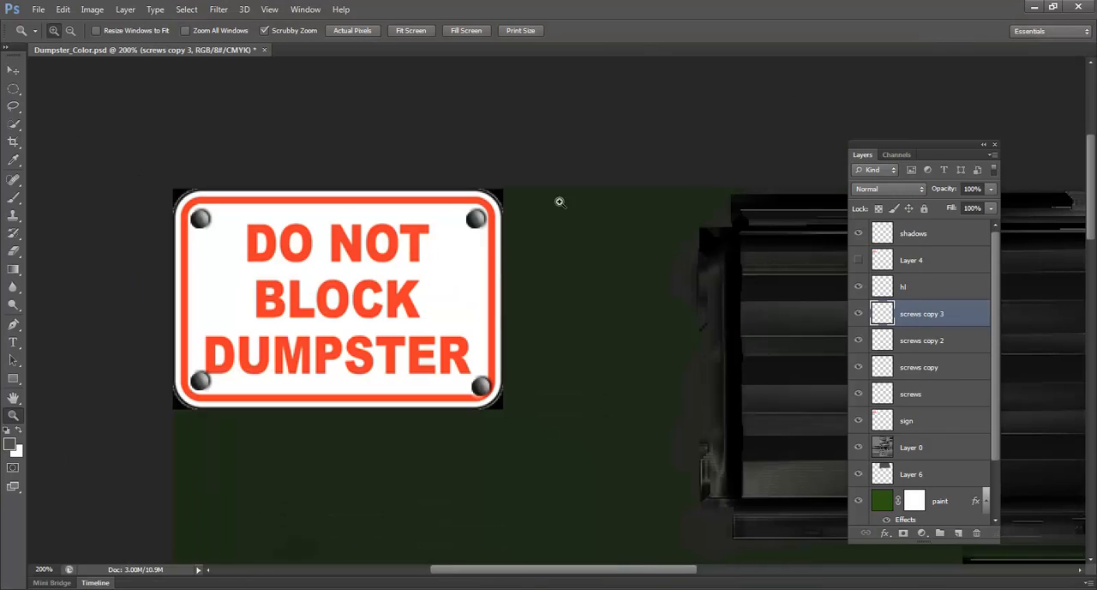
{"action": "key", "text": "ctrl+v"}
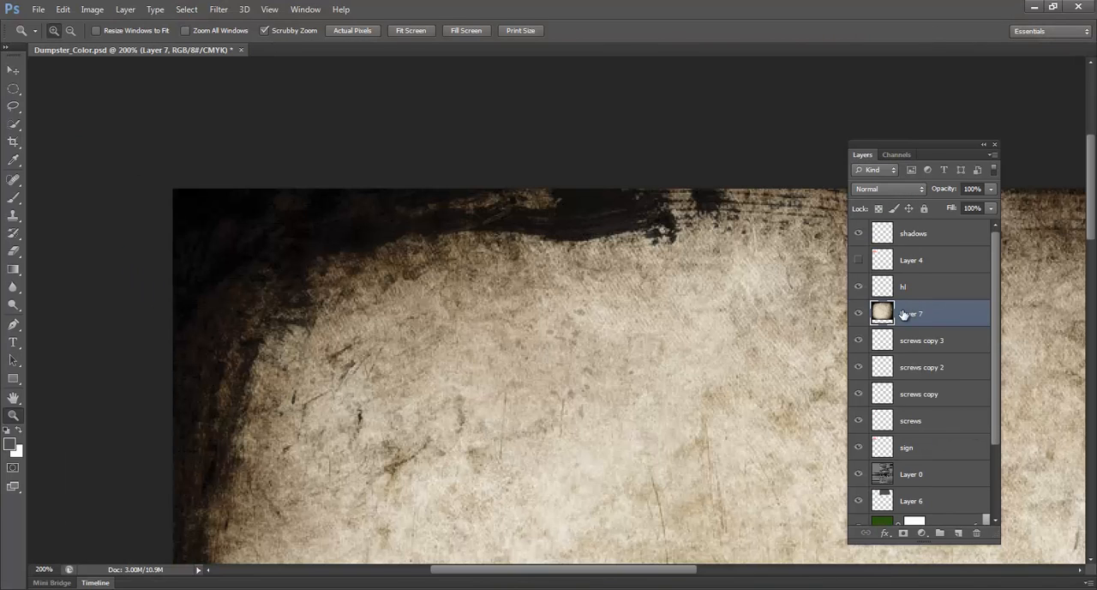
Set the pasted grunge layer's blend mode to Multiply and scale it down to cover just the sign
{"action": "left_click", "coordinate": [889, 188]}
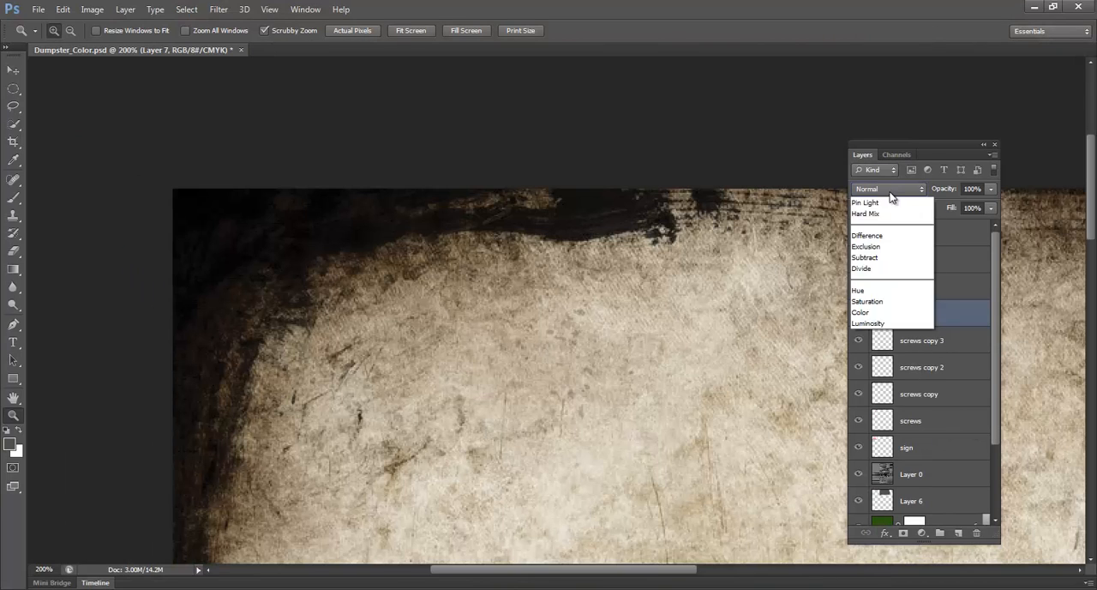
{"action": "left_click", "coordinate": [883, 245]}
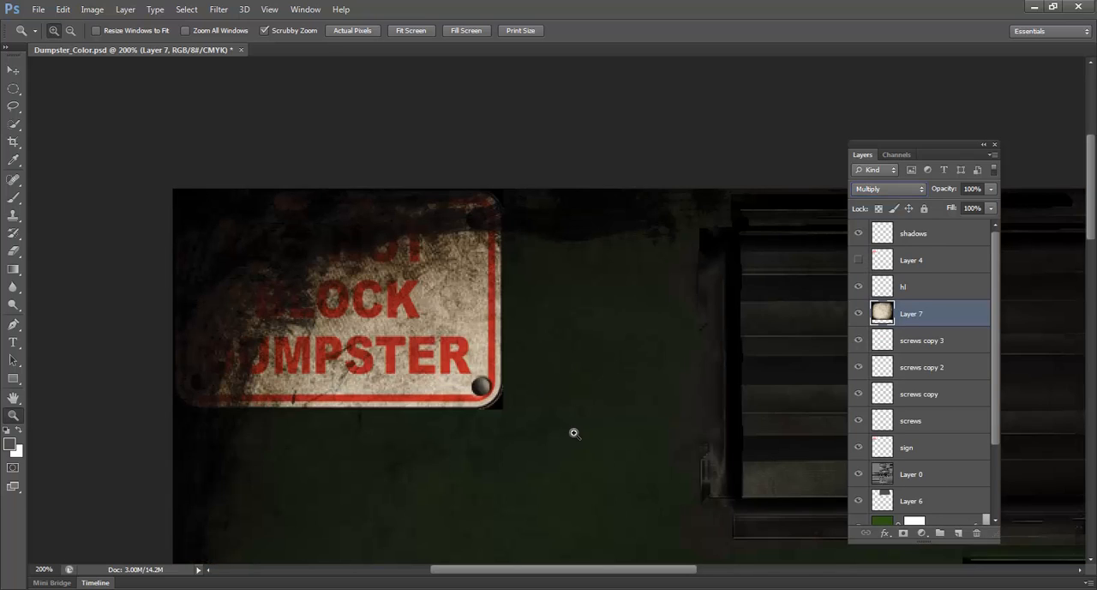
{"action": "left_click", "coordinate": [574, 433], "text": "alt"}
{"action": "left_click", "coordinate": [575, 438], "text": "alt"}
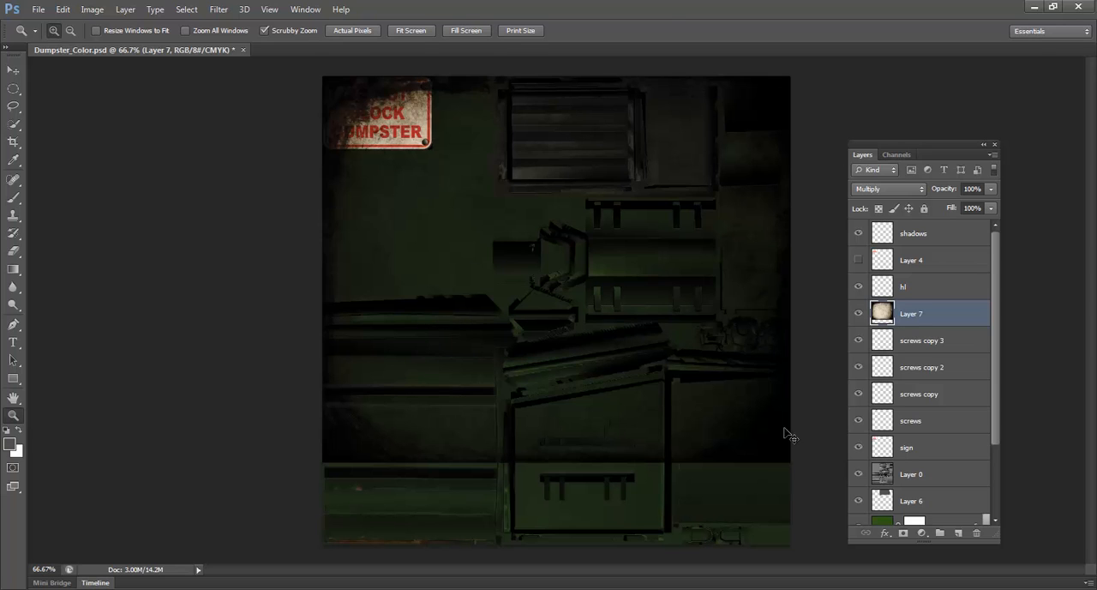
{"action": "key", "text": "ctrl+t"}
{"action": "left_click_drag", "start_coordinate": [789, 461], "coordinate": [433, 150]}
{"action": "key", "text": "Return"}
{"action": "key", "text": "z"}
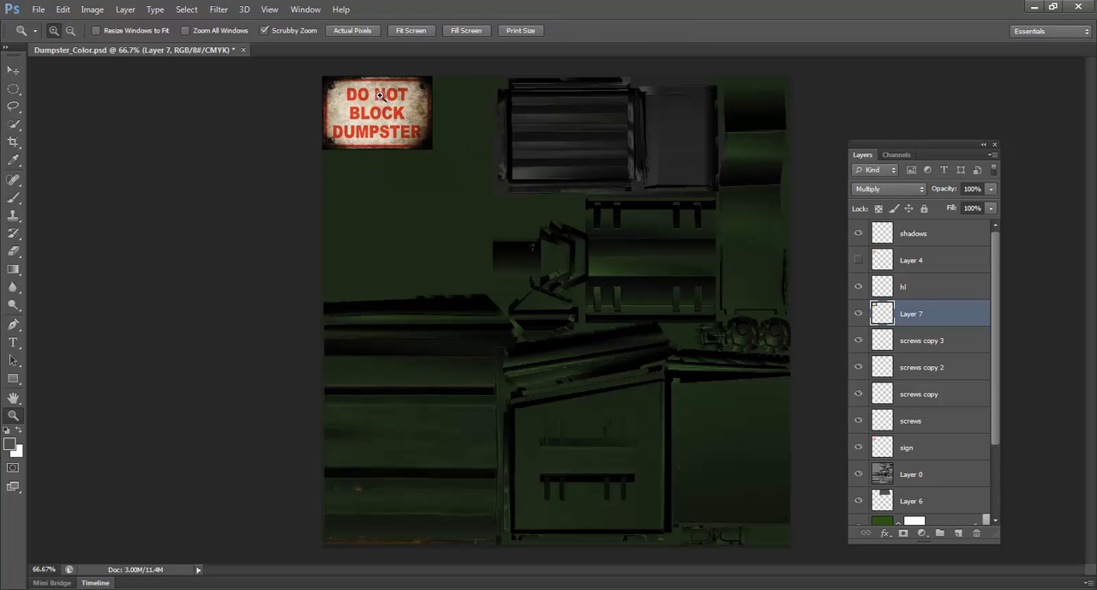
Set the opacity of the grunge layer over the sign to 40%
{"action": "left_click_drag", "start_coordinate": [367, 130], "coordinate": [459, 301]}
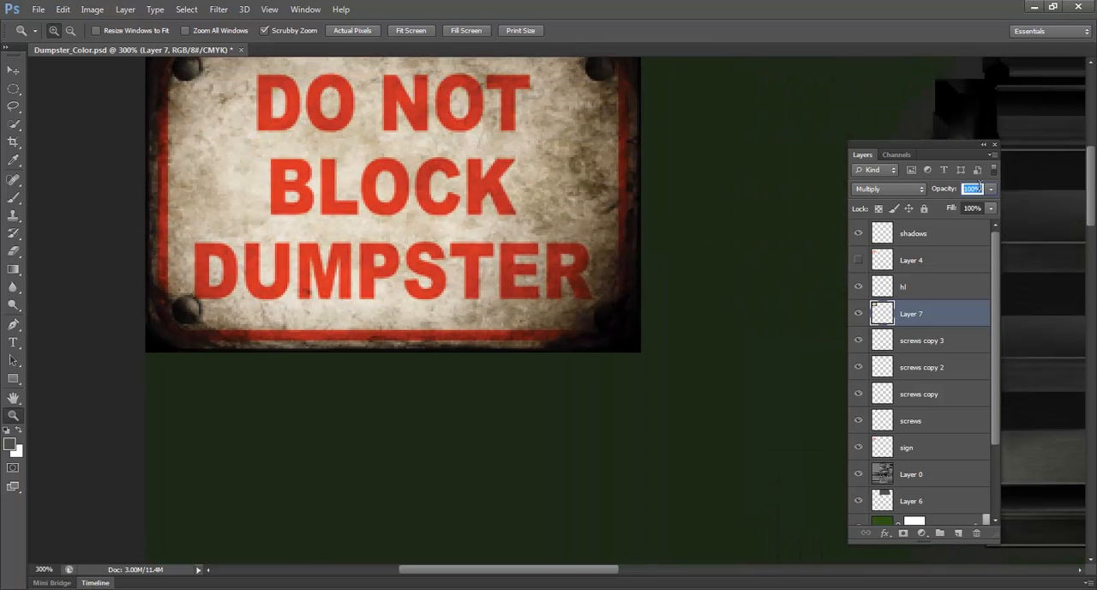
{"action": "type", "text": "40"}
{"action": "left_click_drag", "start_coordinate": [453, 270], "coordinate": [453, 319]}
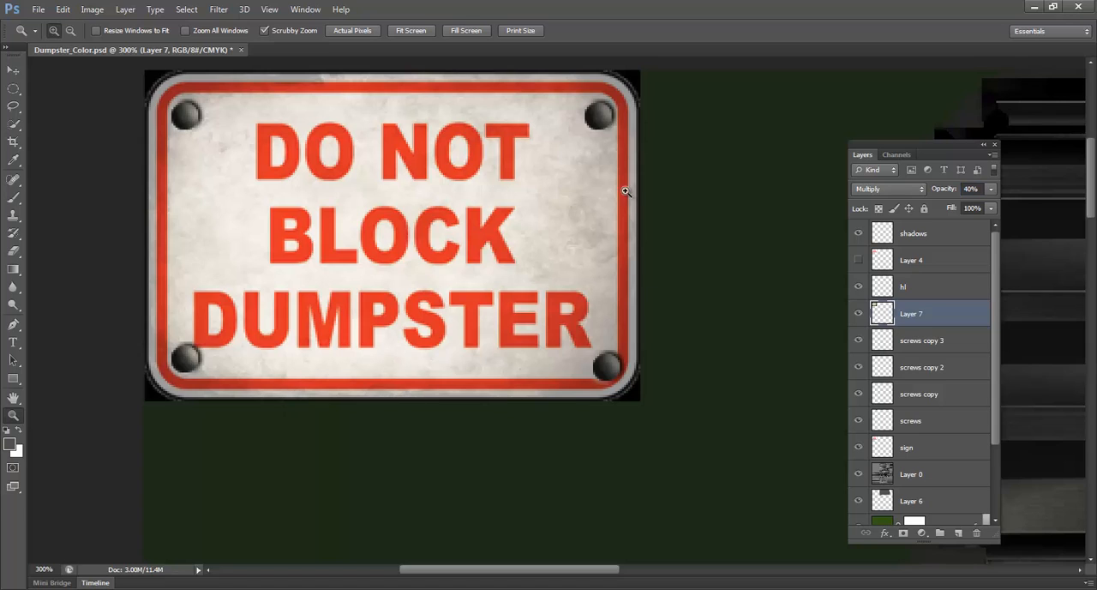
Duplicate Layer 3, the rust texture layer below the paint
{"action": "scroll", "coordinate": [374, 142], "scroll_direction": "down", "scroll_amount": 1}
{"action": "scroll", "coordinate": [947, 420], "scroll_direction": "down", "scroll_amount": 3}
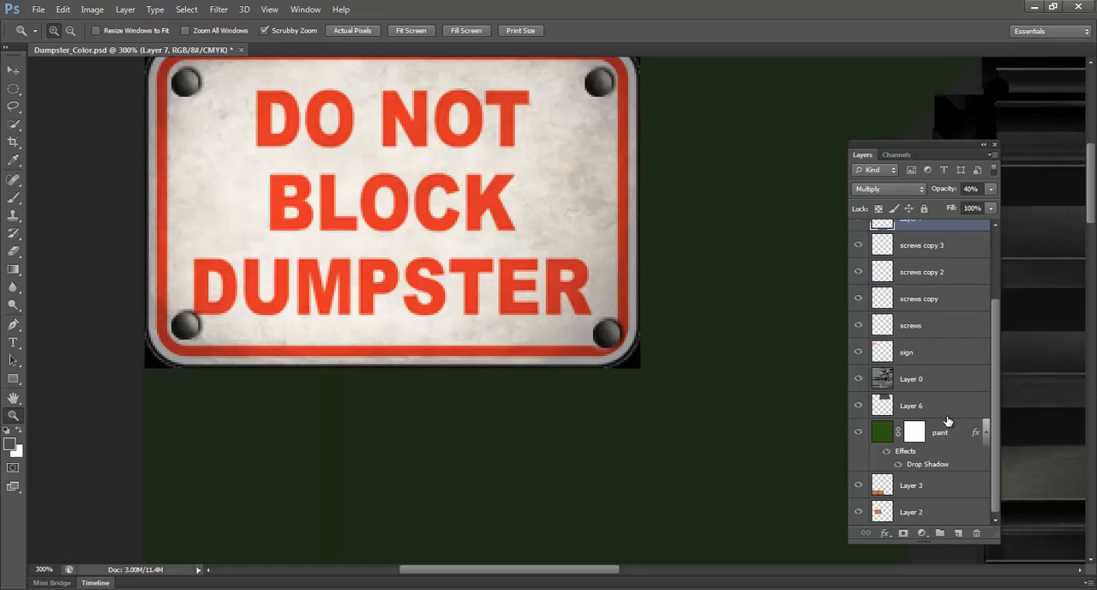
{"action": "left_click", "coordinate": [896, 485]}
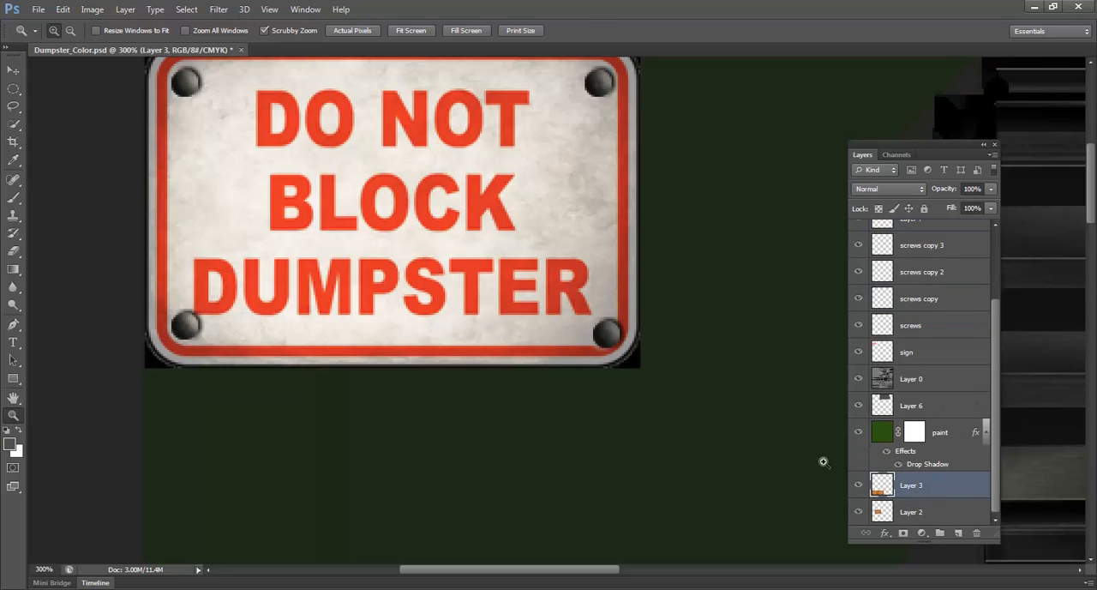
{"action": "key", "text": "v"}
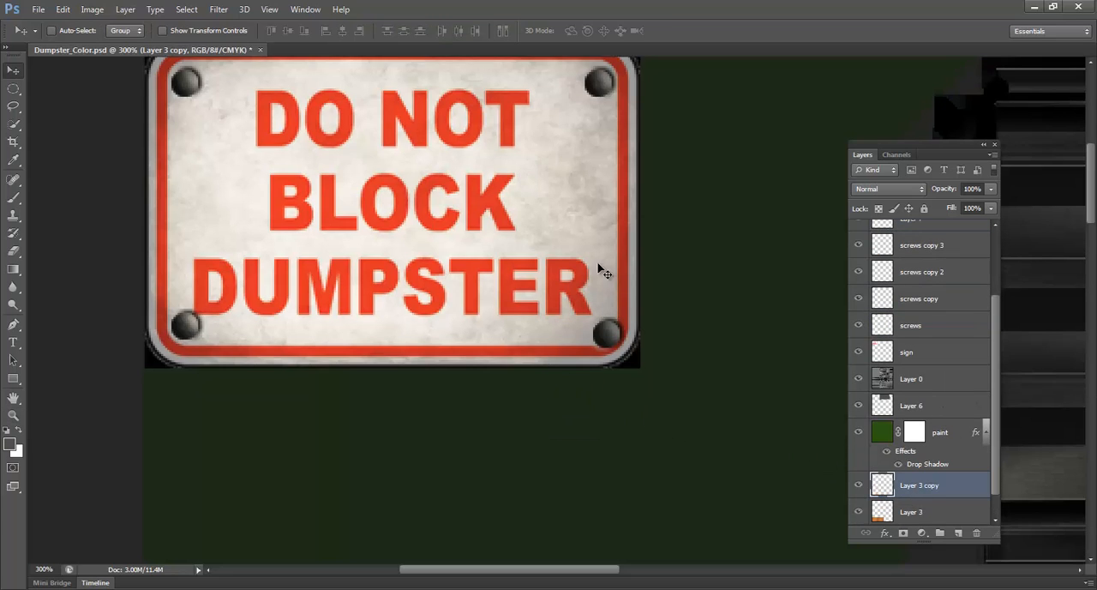
{"action": "key", "text": "ctrl+j"}
Move the rust copy up to the sign's corner of the texture and place its layer directly beneath the sign layer
{"action": "scroll", "coordinate": [602, 291], "scroll_direction": "down", "scroll_amount": 3}
{"action": "key", "text": "z"}
{"action": "left_click", "coordinate": [585, 343], "text": "alt"}
{"action": "key", "text": "ctrl+minus"}
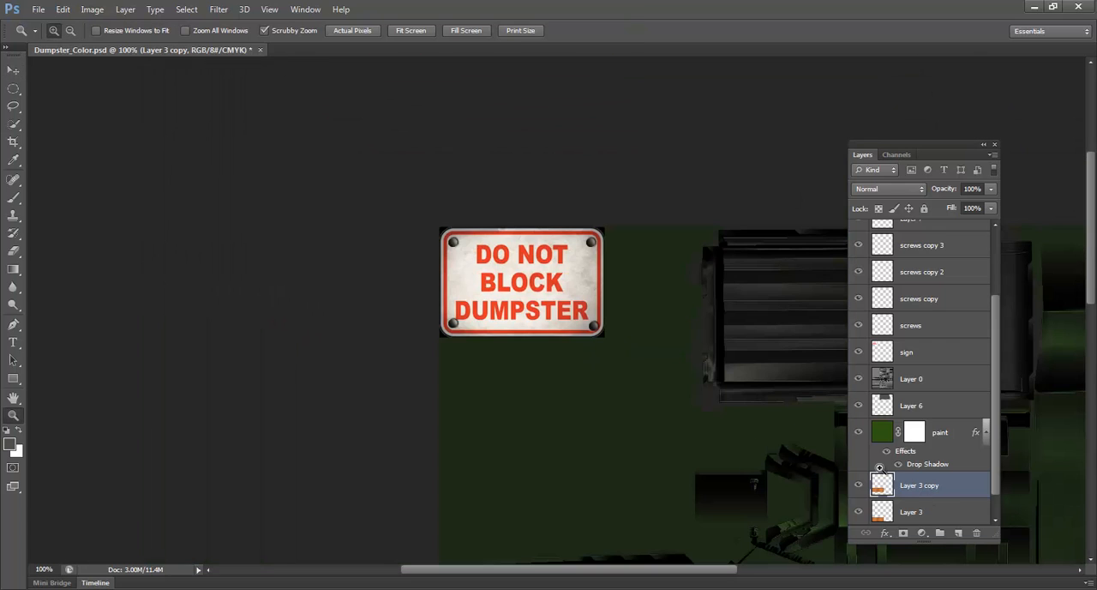
{"action": "scroll", "coordinate": [727, 455], "scroll_direction": "down", "scroll_amount": 5}
{"action": "left_click_drag", "start_coordinate": [648, 463], "coordinate": [607, 507]}
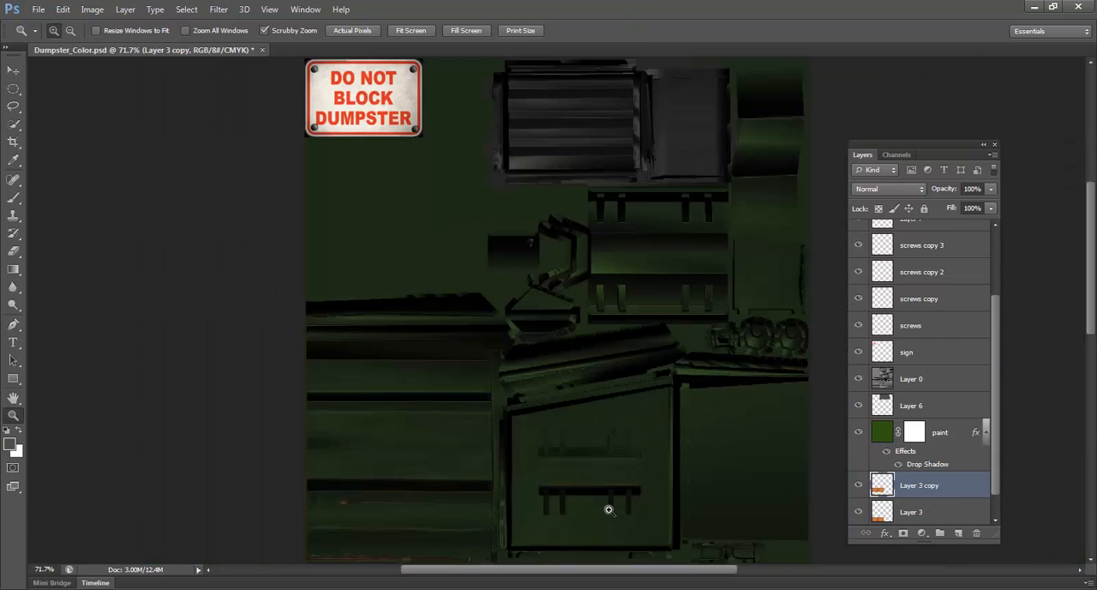
{"action": "key", "text": "v"}
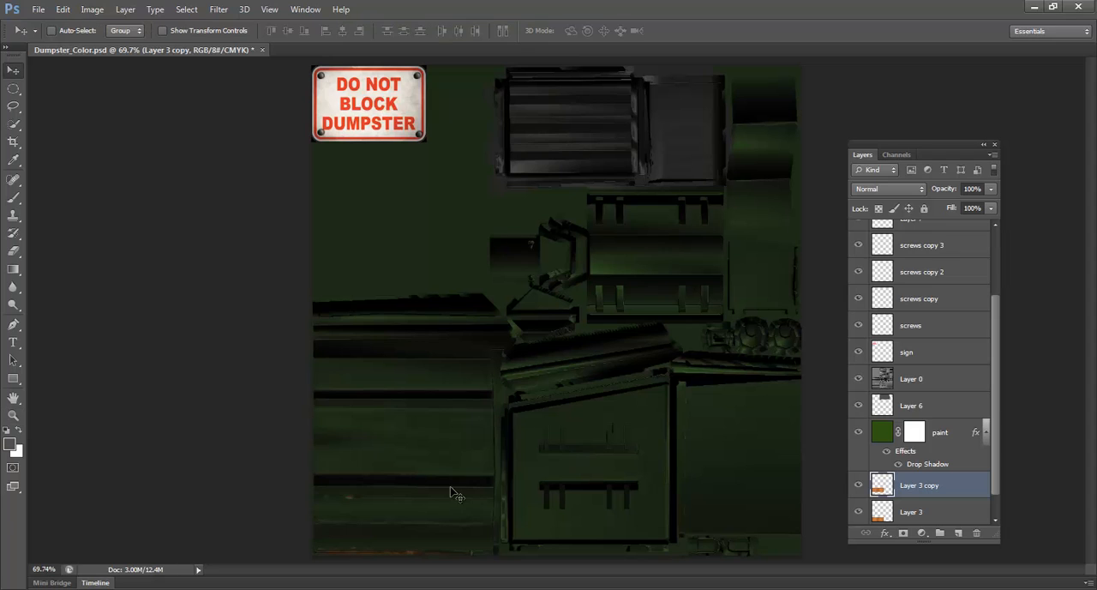
{"action": "left_click_drag", "start_coordinate": [453, 489], "coordinate": [421, 193]}
{"action": "left_click_drag", "start_coordinate": [951, 488], "coordinate": [936, 365]}
{"action": "left_click_drag", "start_coordinate": [390, 197], "coordinate": [414, 289]}
Load the sign layer's outline as a selection, invert it, and delete the rust copy's area outside the sign
{"action": "key", "text": "z"}
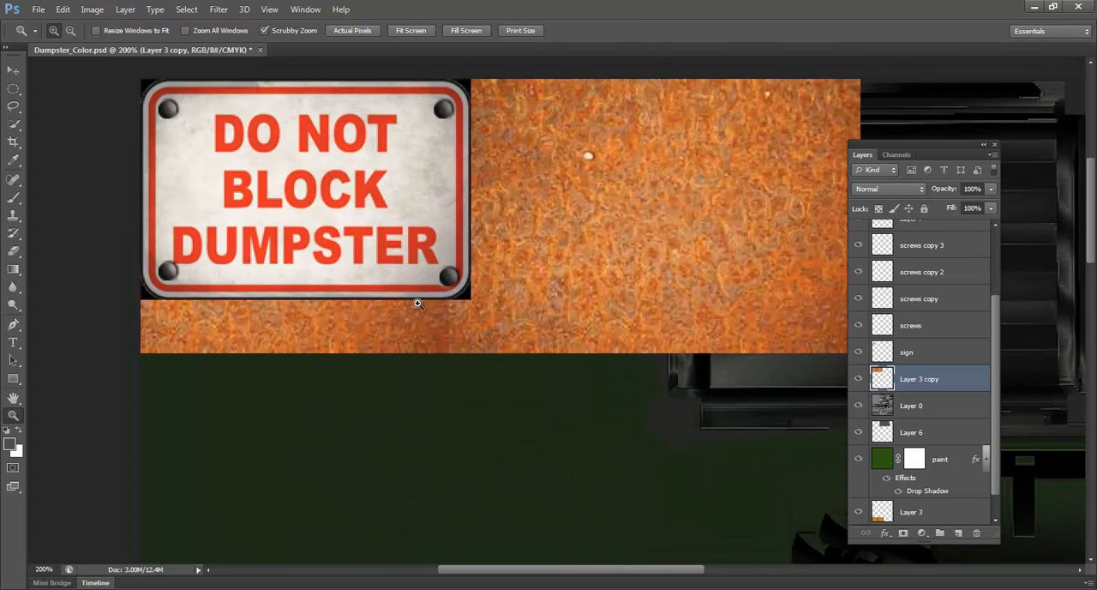
{"action": "left_click", "coordinate": [412, 288]}
{"action": "left_click", "coordinate": [401, 289], "text": "alt"}
{"action": "left_click", "coordinate": [401, 289], "text": "alt"}
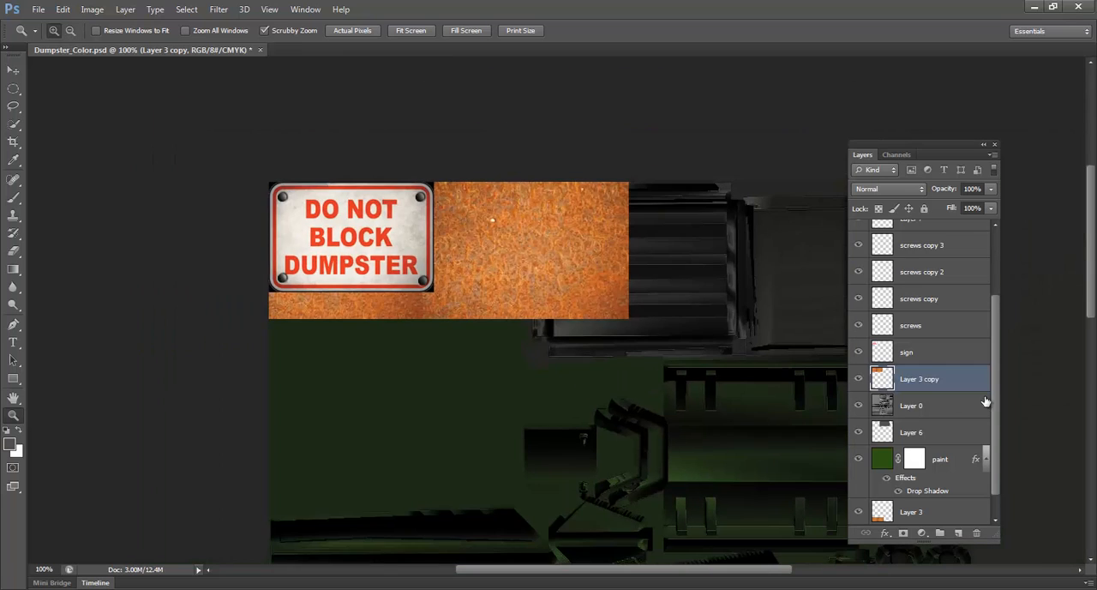
{"action": "left_click", "coordinate": [883, 351], "text": "ctrl"}
{"action": "key", "text": "ctrl+shift+i"}
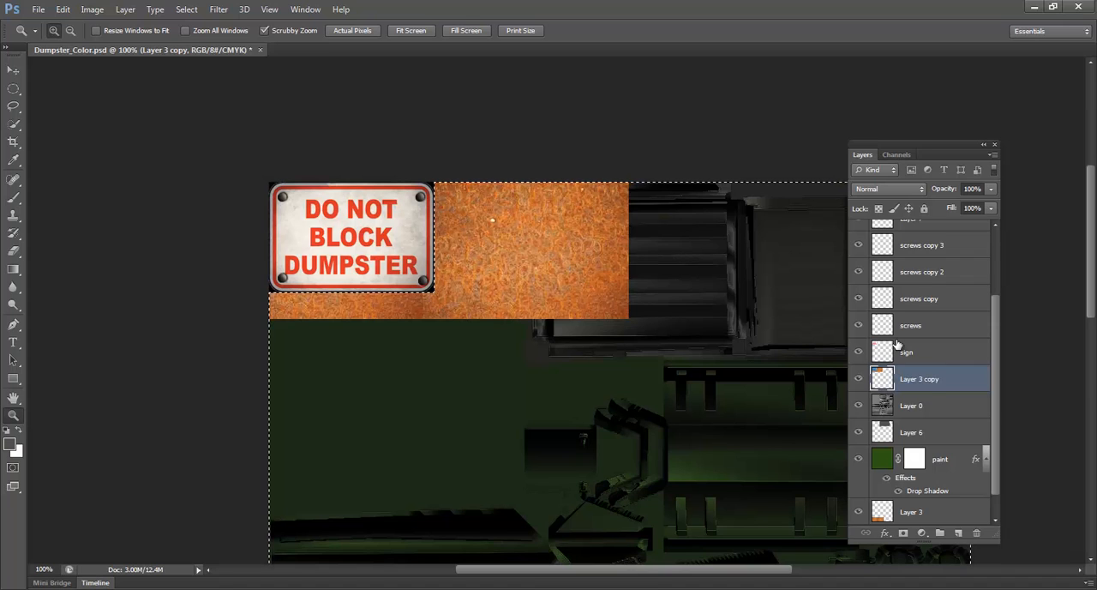
{"action": "left_click", "coordinate": [858, 379]}
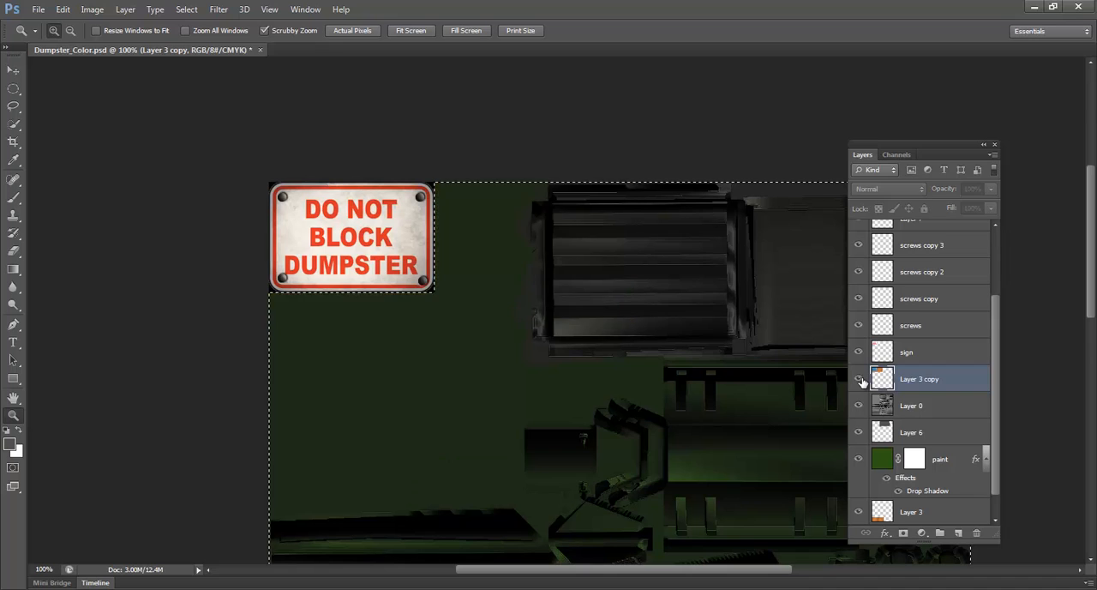
{"action": "left_click", "coordinate": [859, 380]}
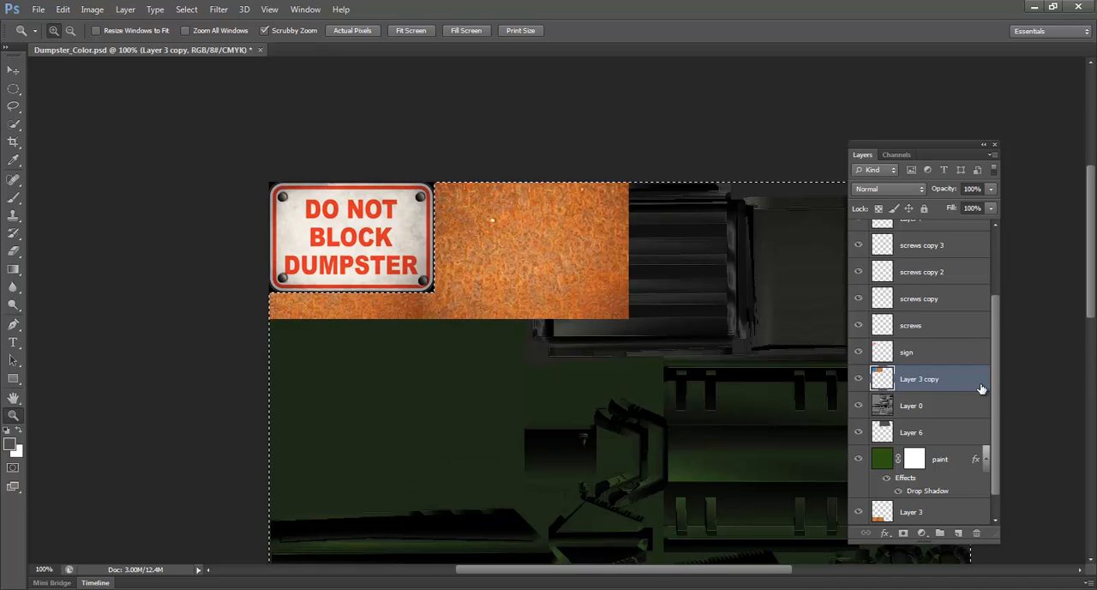
{"action": "key", "text": "Delete"}
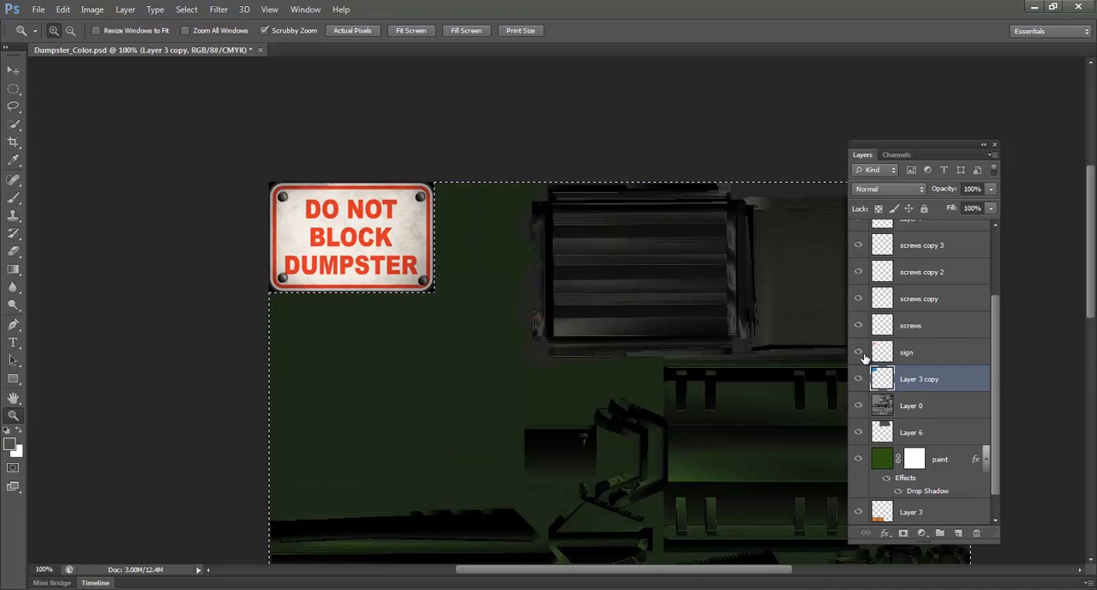
Clear the selection and check the rust copy beneath the sign by hiding and restoring layers
{"action": "left_click", "coordinate": [859, 380], "text": "alt"}
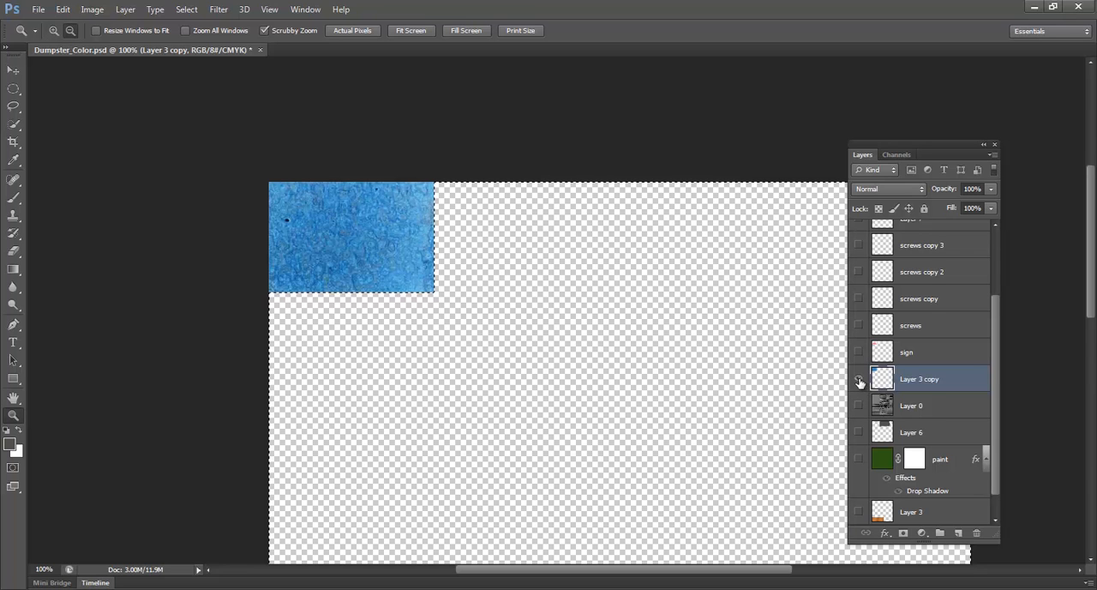
{"action": "left_click", "coordinate": [859, 380], "text": "alt"}
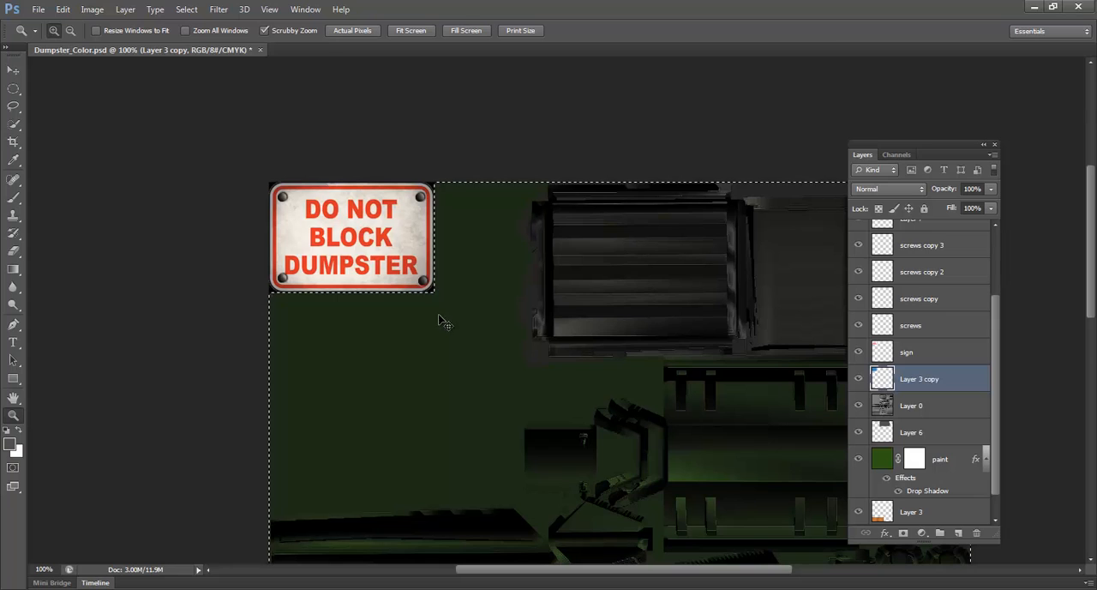
{"action": "key", "text": "ctrl+d"}
{"action": "left_click", "coordinate": [858, 353]}
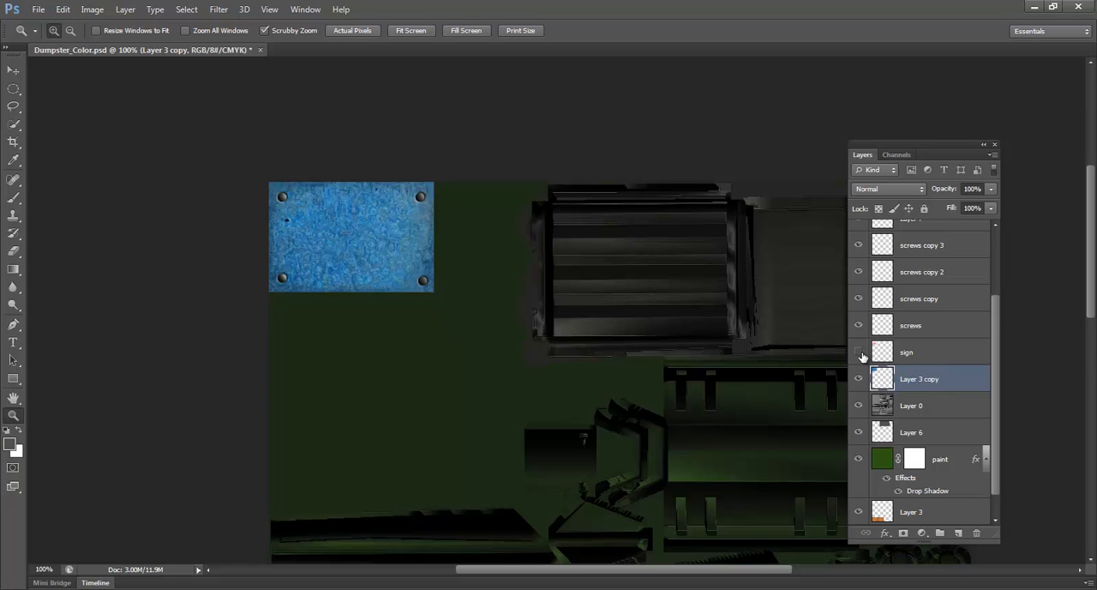
{"action": "left_click", "coordinate": [858, 352]}
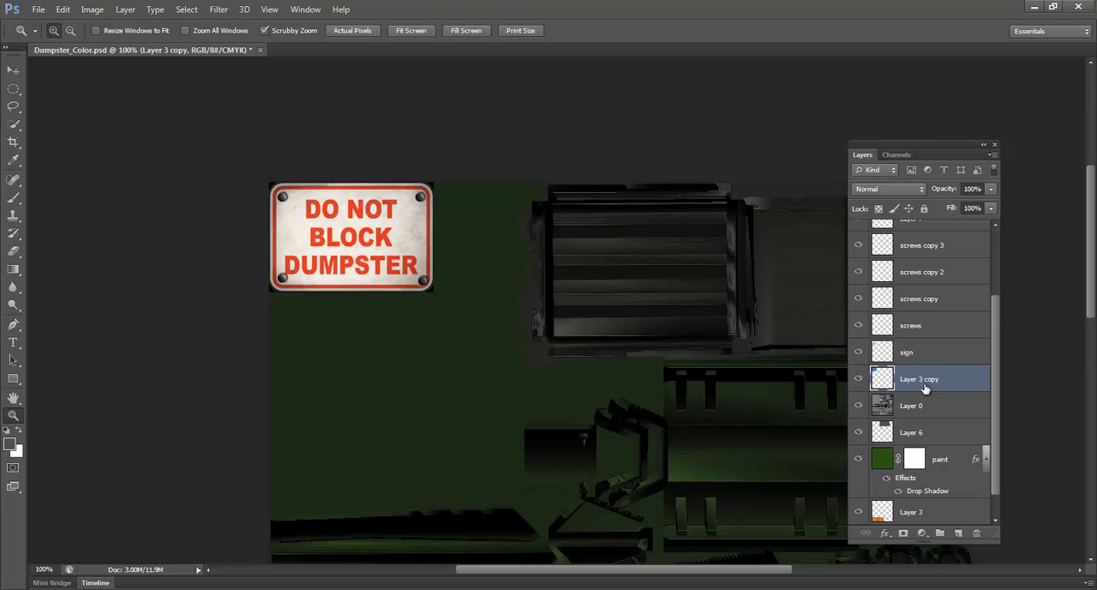
{"action": "left_click", "coordinate": [860, 379]}
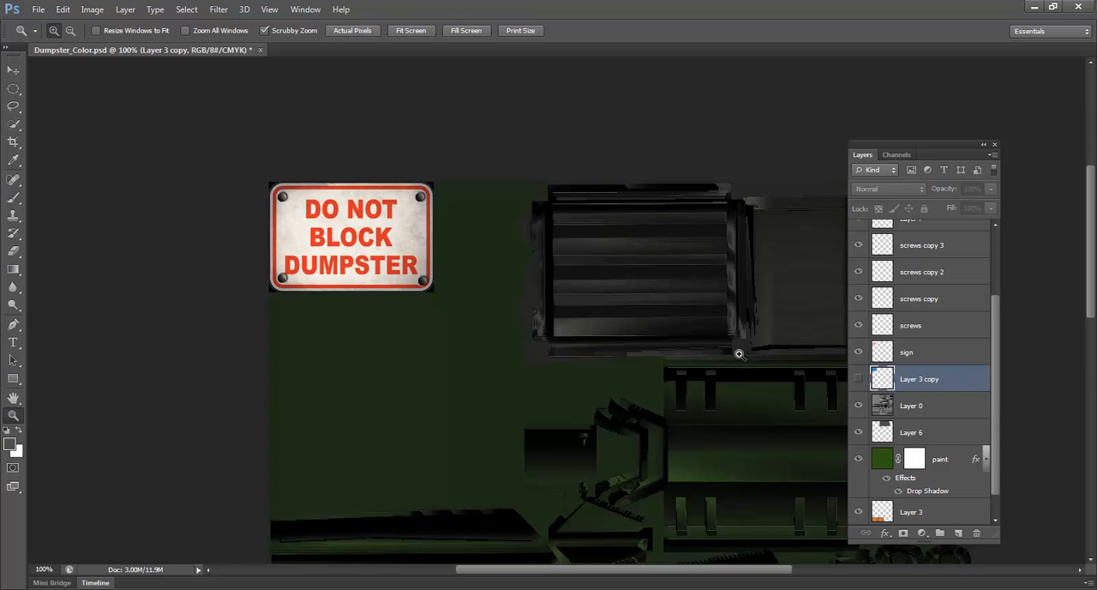
{"action": "left_click", "coordinate": [858, 379]}
{"action": "key", "text": "v"}
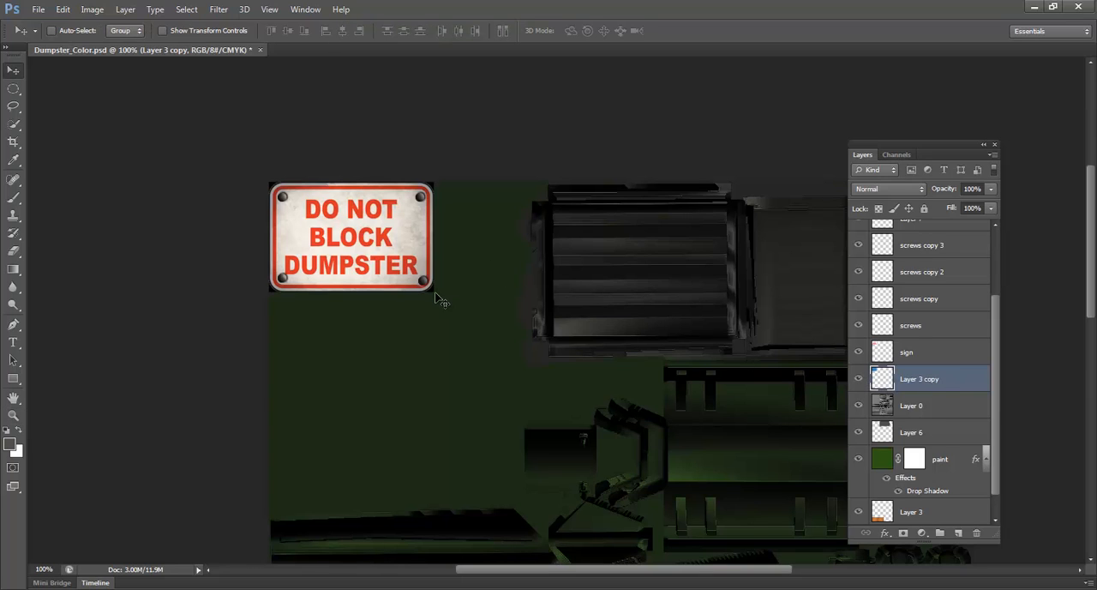
{"action": "left_click_drag", "start_coordinate": [478, 308], "coordinate": [599, 409]}
{"action": "key", "text": "ctrl+z"}
Isolate the Layer 3 copy, invert its blue color to orange rust, and restore the other layers
{"action": "left_click", "coordinate": [858, 382], "text": "alt"}
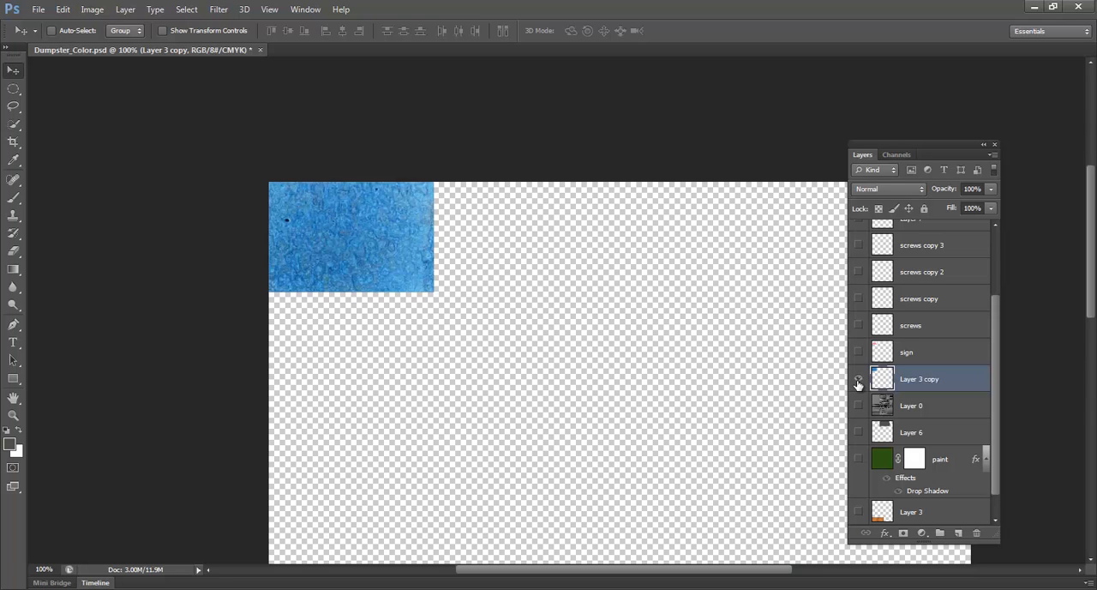
{"action": "key", "text": "ctrl+i"}
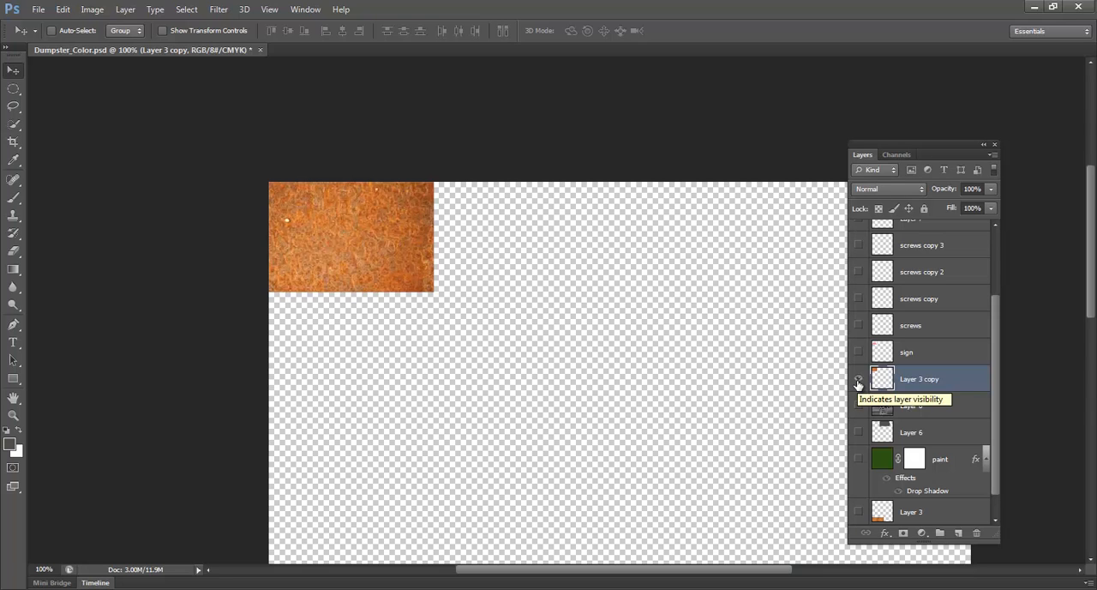
{"action": "left_click", "coordinate": [858, 383], "text": "alt"}
Add a Drop Shadow effect with its default settings to the sign layer
{"action": "key", "text": "z"}
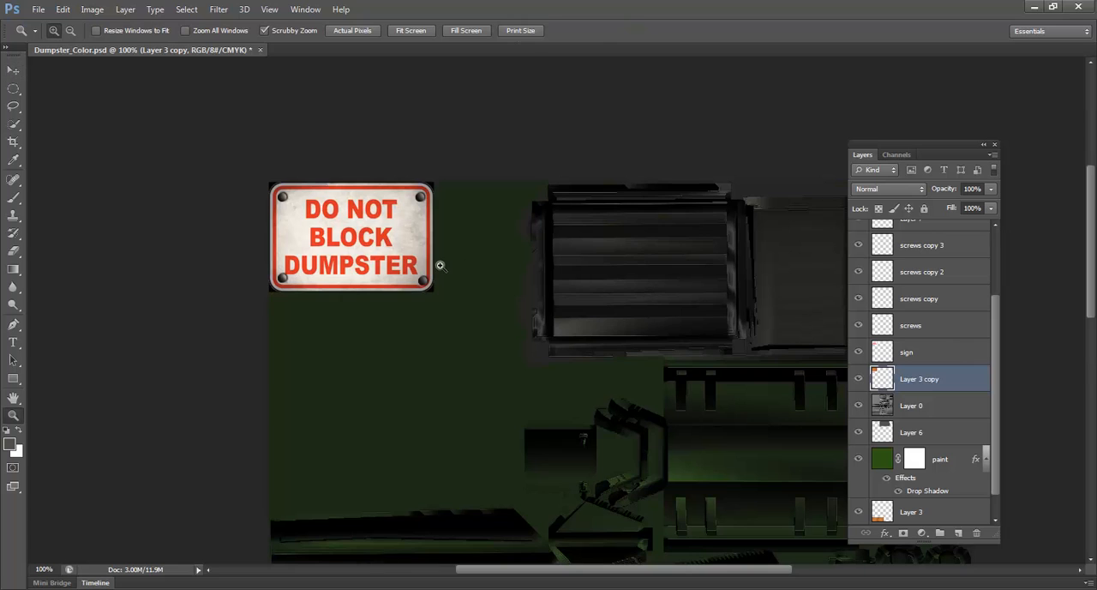
{"action": "left_click", "coordinate": [440, 266]}
{"action": "left_click", "coordinate": [372, 277]}
{"action": "left_click_drag", "start_coordinate": [345, 276], "coordinate": [525, 342]}
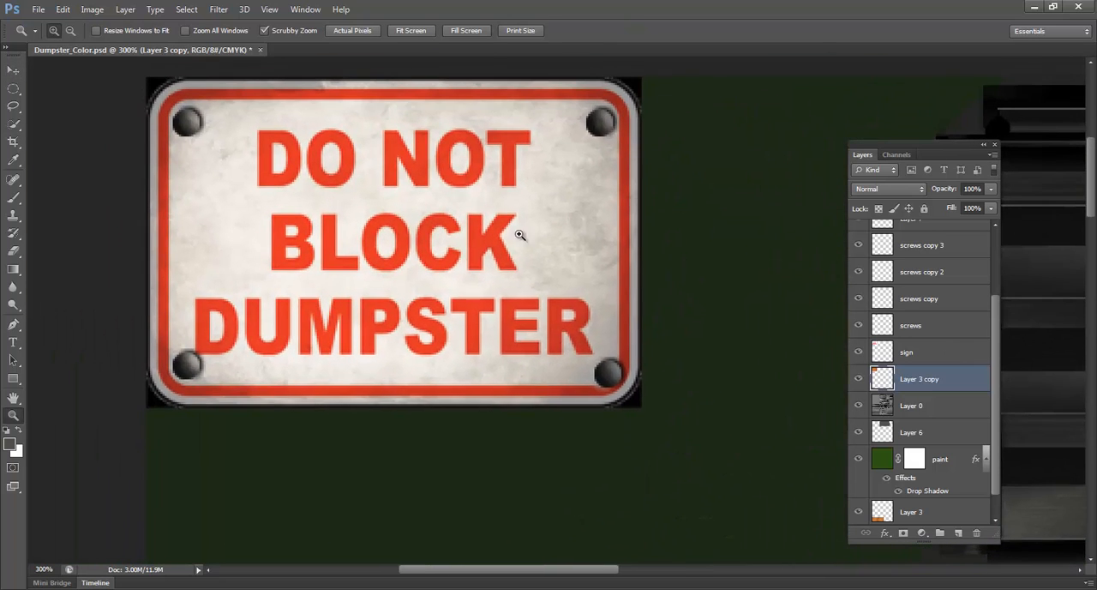
{"action": "left_click_drag", "start_coordinate": [454, 238], "coordinate": [437, 246]}
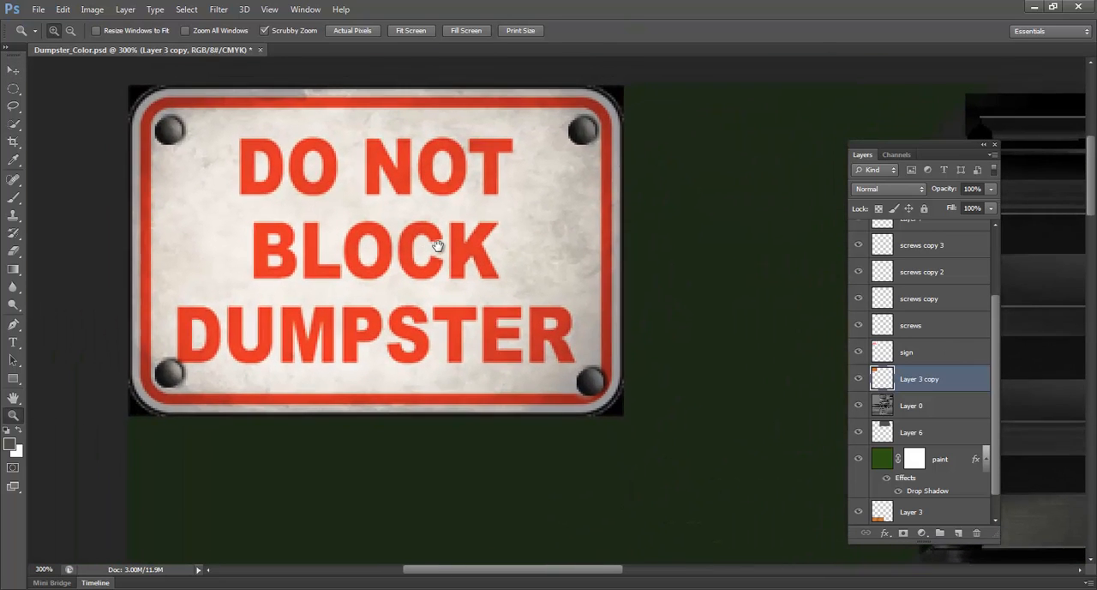
{"action": "left_click", "coordinate": [934, 354]}
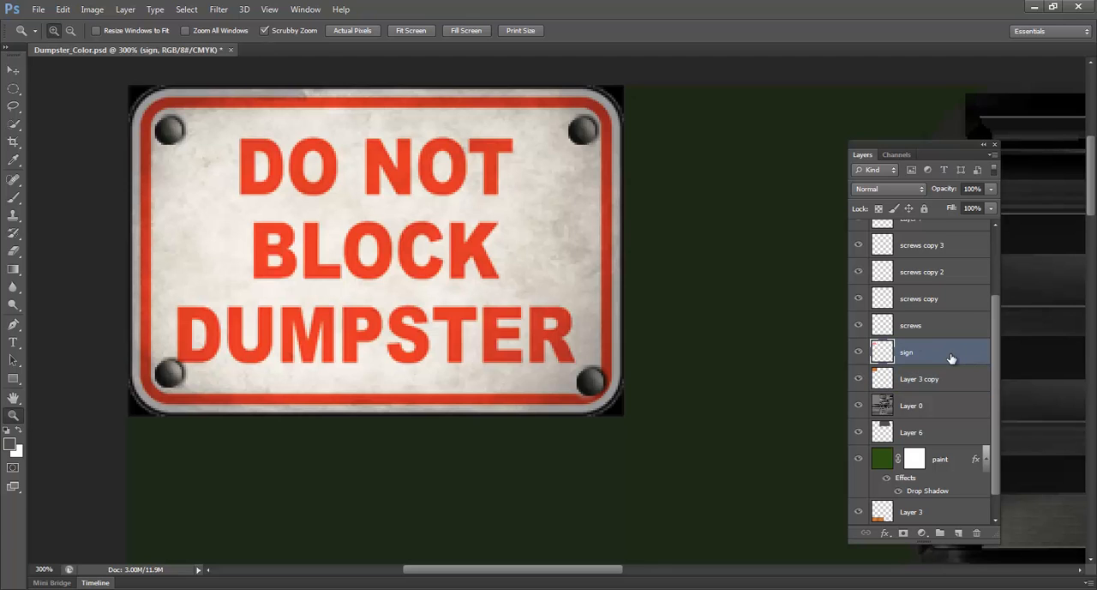
{"action": "double_click", "coordinate": [955, 358]}
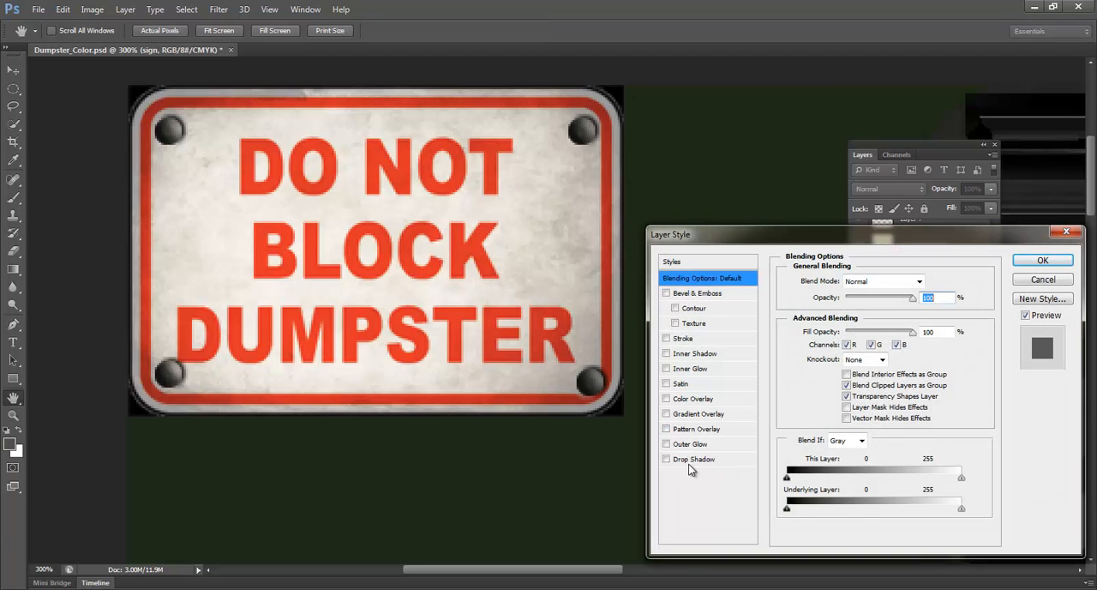
{"action": "left_click", "coordinate": [688, 460]}
{"action": "left_click", "coordinate": [1043, 260]}
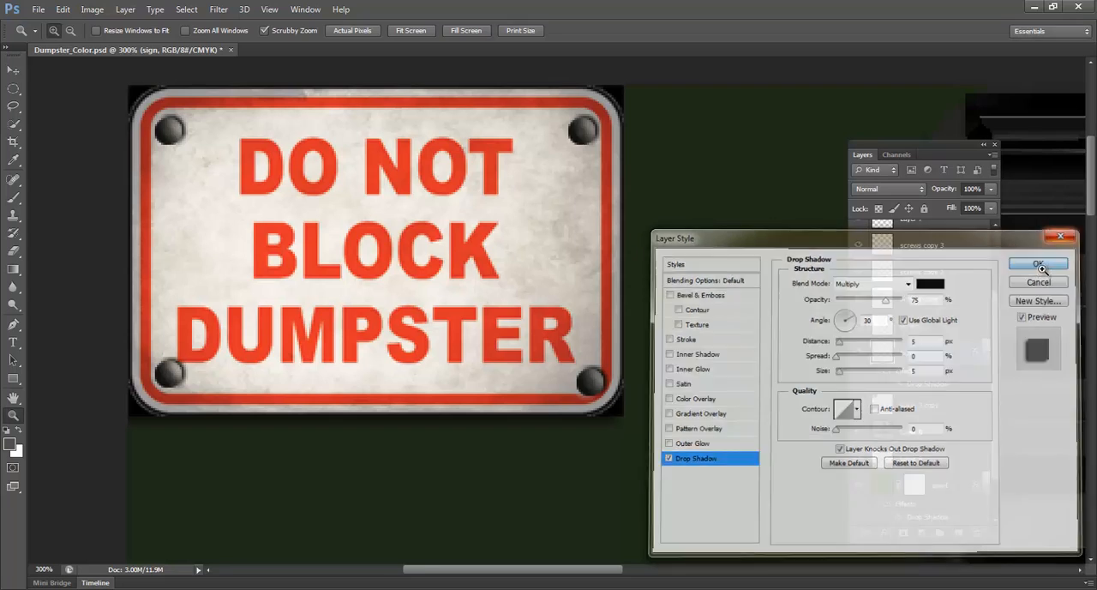
Add a layer mask to the sign layer and choose the irregular 45 px brush tip for painting on it
{"action": "left_click", "coordinate": [903, 532]}
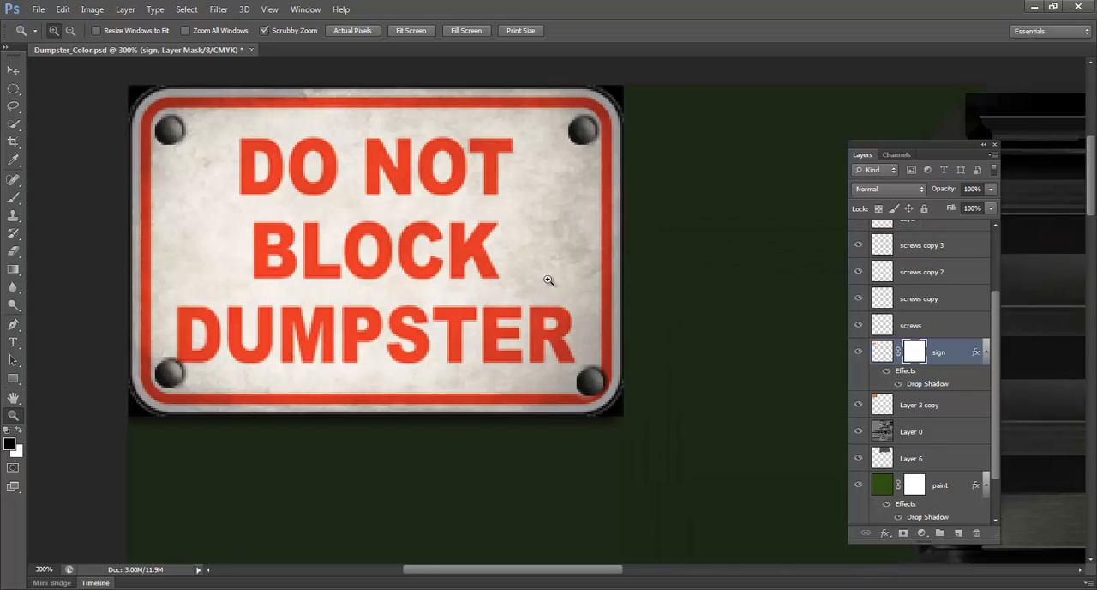
{"action": "key", "text": "b"}
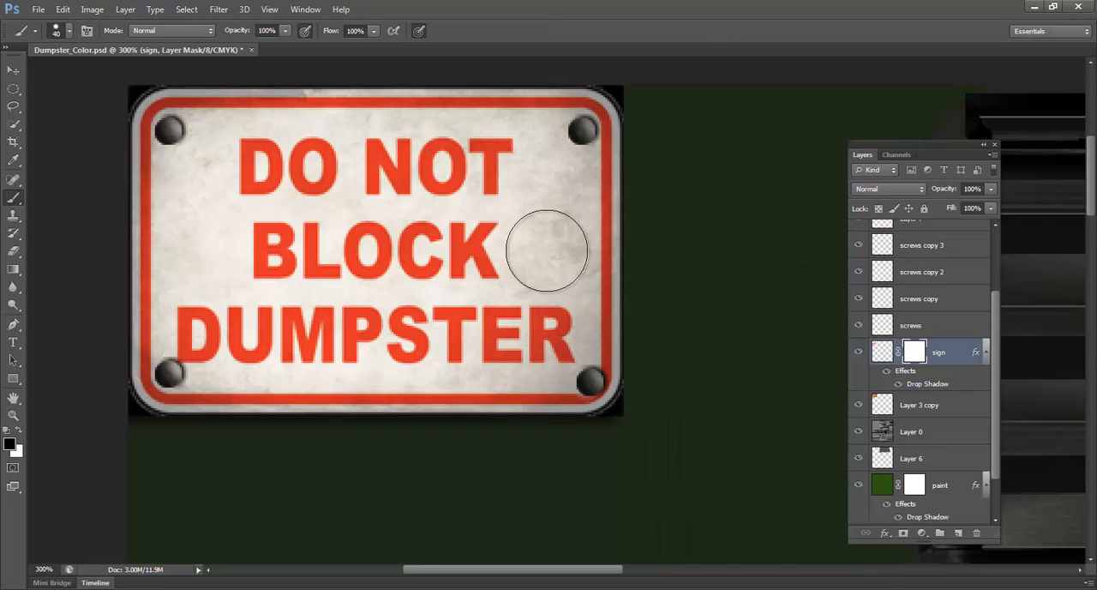
{"action": "key", "text": "bracketleft"}
{"action": "key", "text": "bracketleft"}
{"action": "key", "text": "bracketleft"}
{"action": "key", "text": "bracketleft"}
{"action": "key", "text": "bracketleft"}
{"action": "key", "text": "bracketleft"}
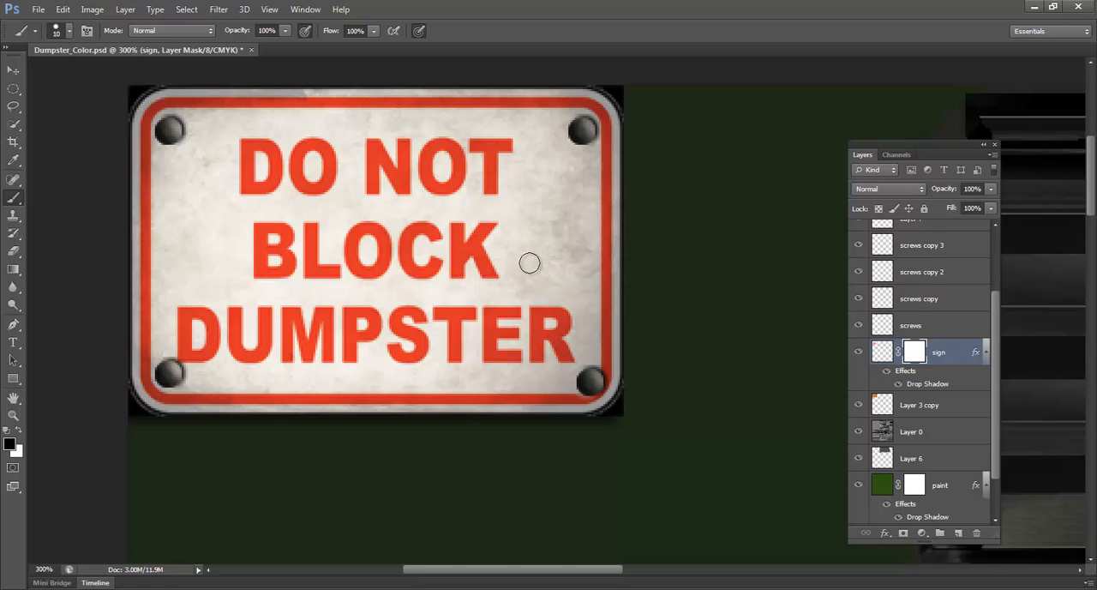
{"action": "right_click", "coordinate": [537, 262]}
{"action": "left_click_drag", "start_coordinate": [689, 375], "coordinate": [692, 396]}
{"action": "left_click", "coordinate": [630, 391]}
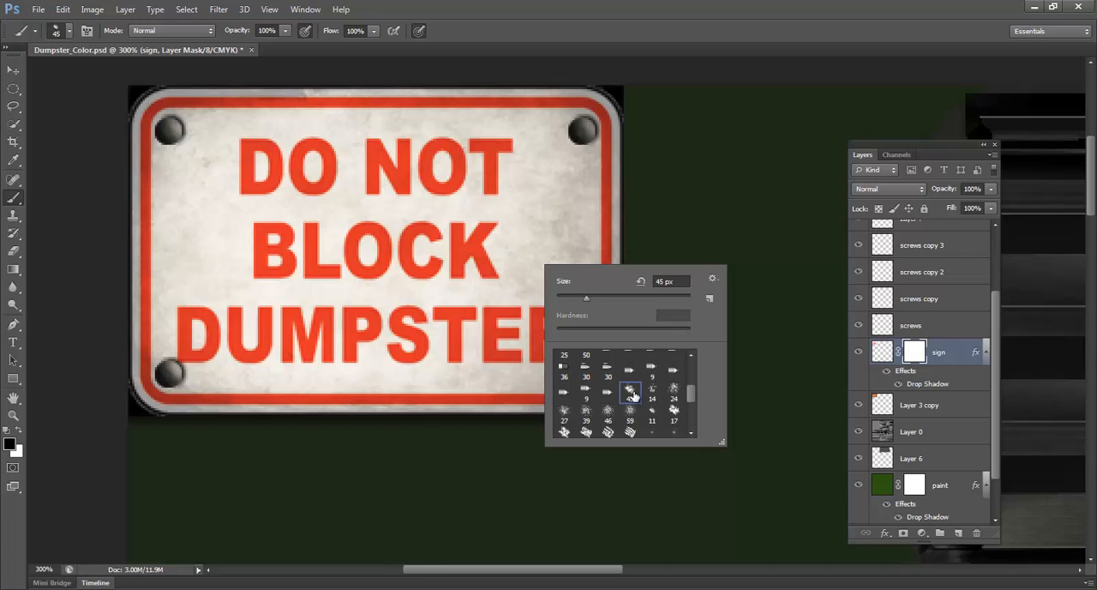
{"action": "left_click", "coordinate": [545, 224]}
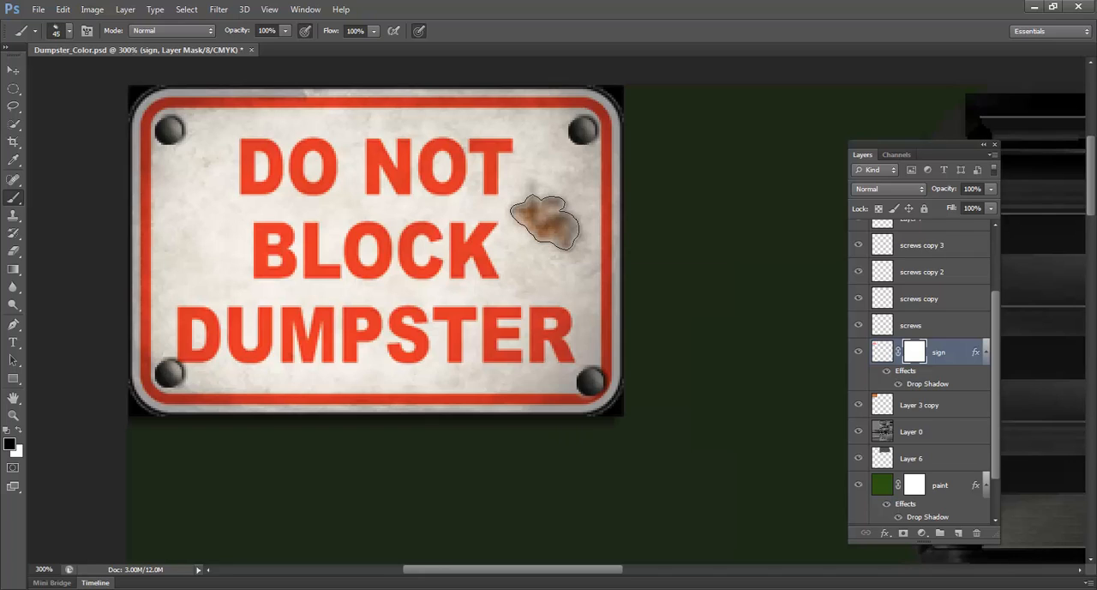
{"action": "left_click", "coordinate": [545, 224]}
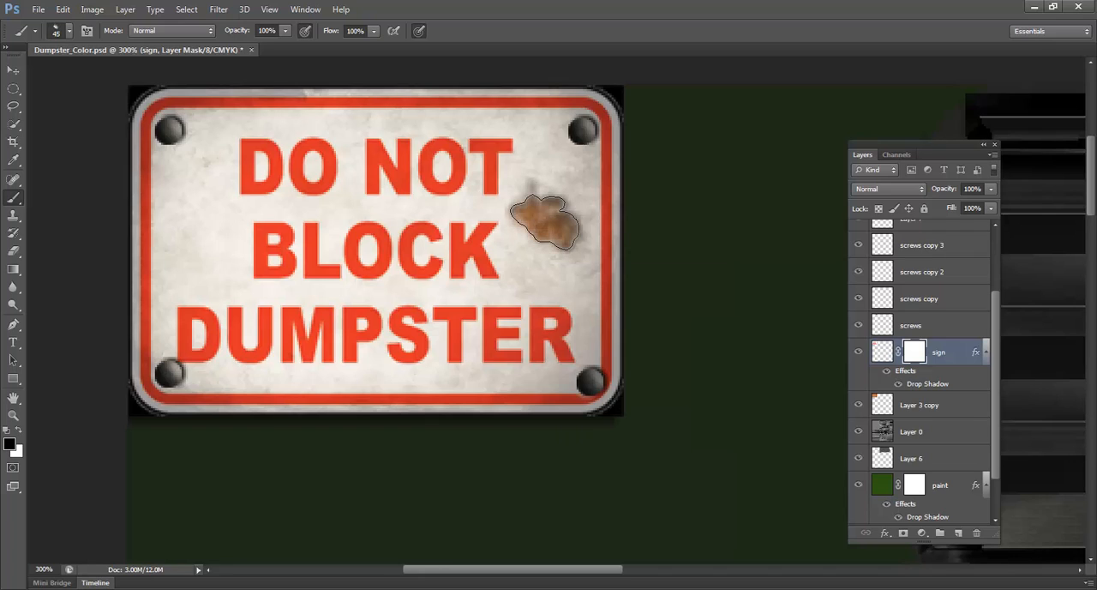
{"action": "key", "text": "bracketleft"}
{"action": "key", "text": "bracketleft"}
{"action": "key", "text": "bracketleft"}
{"action": "key", "text": "bracketleft"}
{"action": "key", "text": "bracketleft"}
{"action": "key", "text": "bracketleft"}
{"action": "key", "text": "bracketleft"}
{"action": "key", "text": "ctrl+alt+z"}
{"action": "key", "text": "ctrl+alt+z"}
Build up a rust spot beside the word BLOCK on the sign's mask, using black at 10% opacity and brush sizes up to 60 px
{"action": "key", "text": "bracketright"}
{"action": "key", "text": "bracketright"}
{"action": "key", "text": "bracketright"}
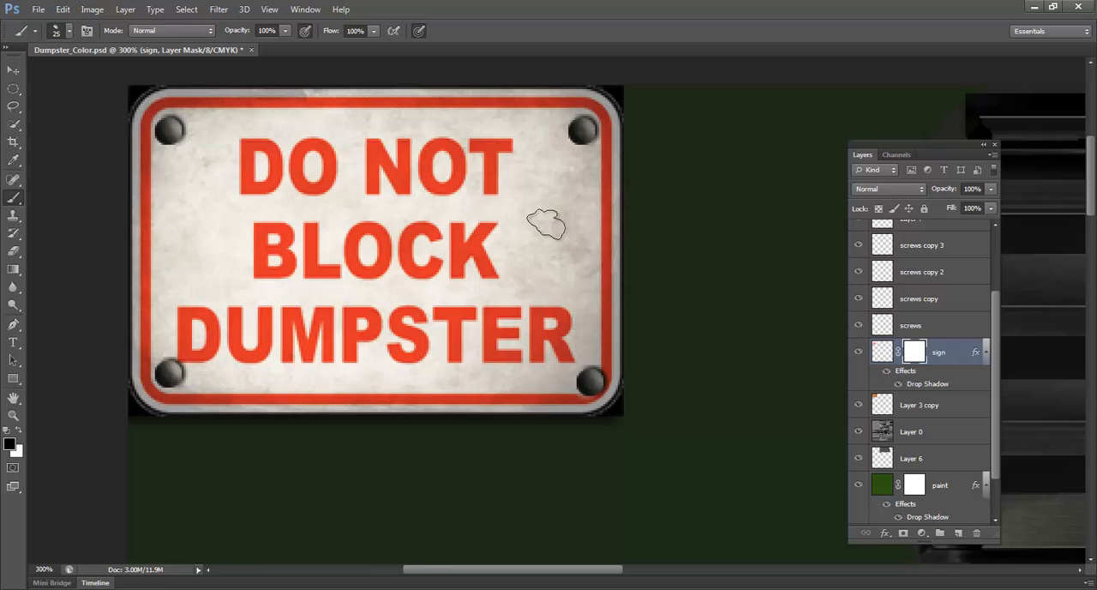
{"action": "left_click", "coordinate": [547, 225]}
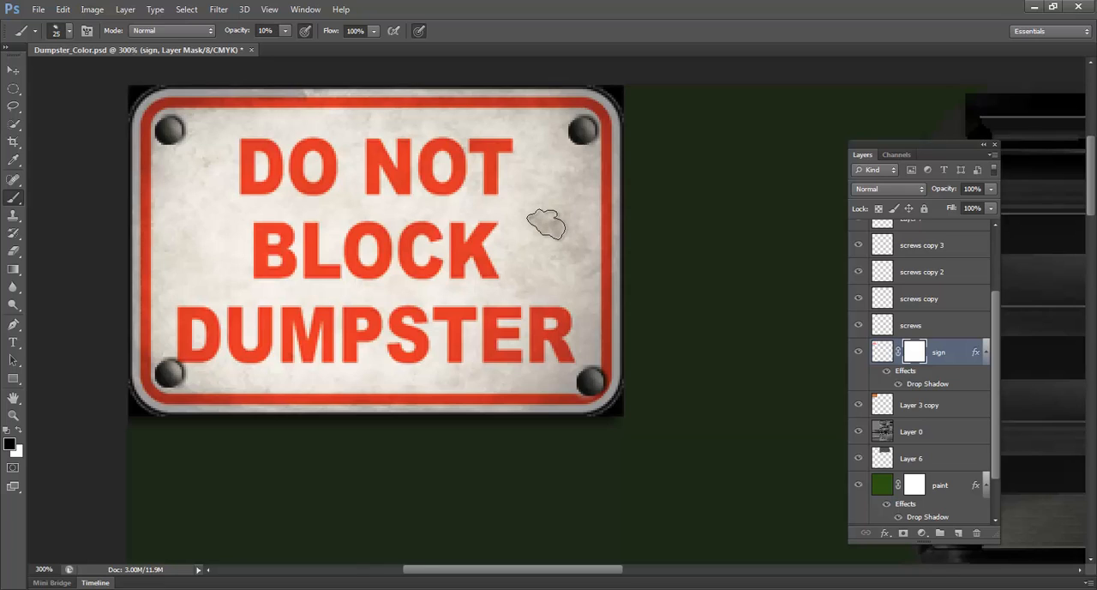
{"action": "key", "text": "bracketright"}
{"action": "key", "text": "bracketright"}
{"action": "key", "text": "bracketright"}
{"action": "key", "text": "bracketright"}
{"action": "left_click", "coordinate": [548, 223]}
{"action": "key", "text": "bracketright"}
{"action": "key", "text": "bracketright"}
{"action": "key", "text": "bracketright"}
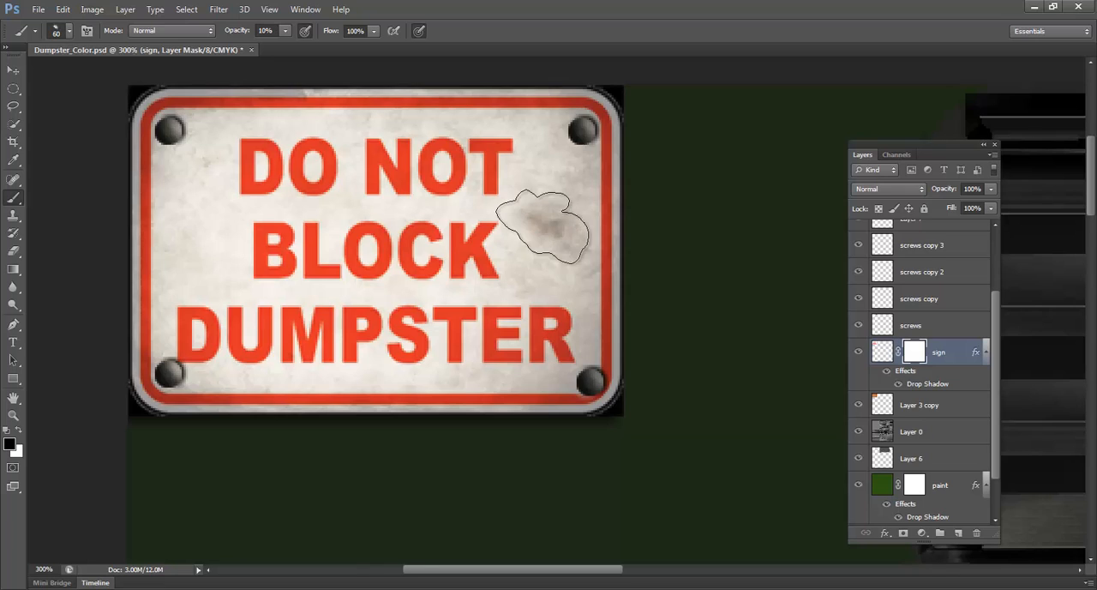
{"action": "left_click", "coordinate": [549, 224]}
{"action": "key", "text": "bracketleft"}
{"action": "key", "text": "bracketleft"}
{"action": "key", "text": "bracketleft"}
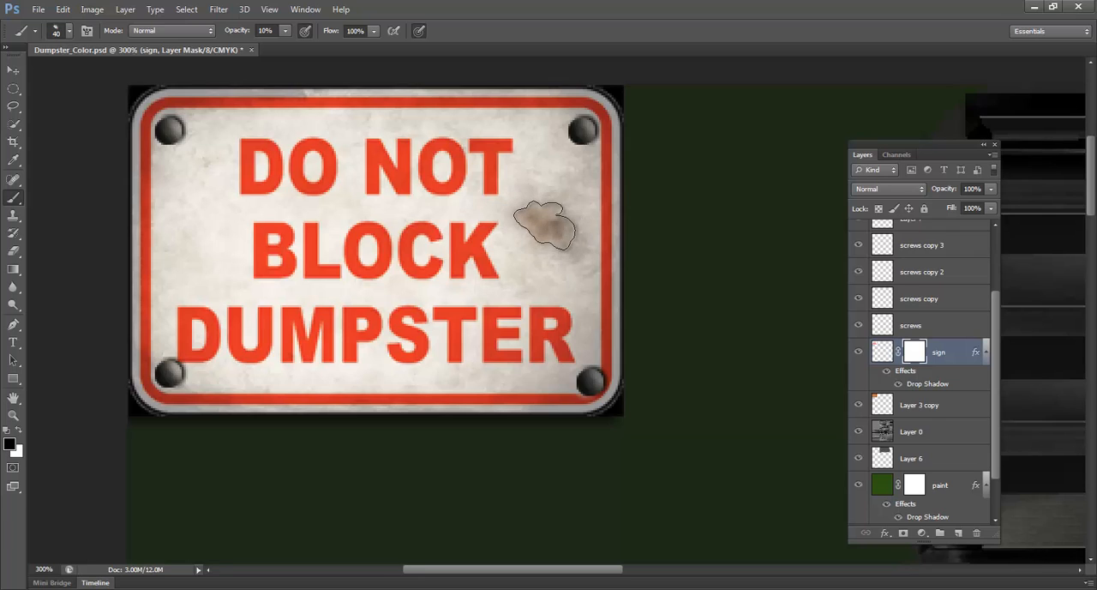
{"action": "key", "text": "bracketleft"}
{"action": "key", "text": "bracketleft"}
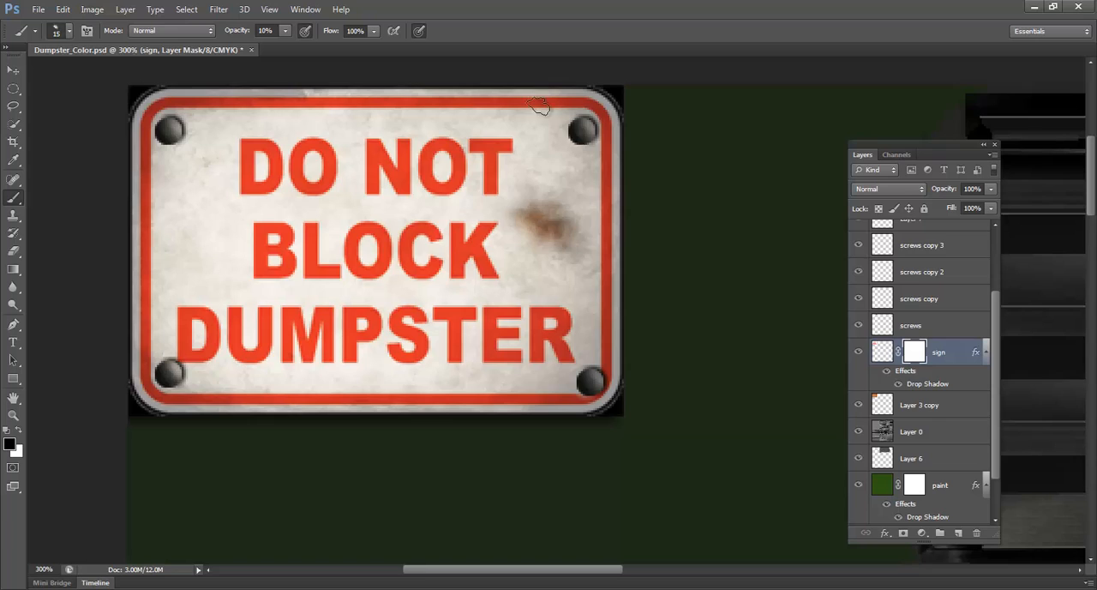
Paint a faint rust stain along the sign's lower edge below DUMPSTER with a 35 px brush on the mask
{"action": "key", "text": "bracketright"}
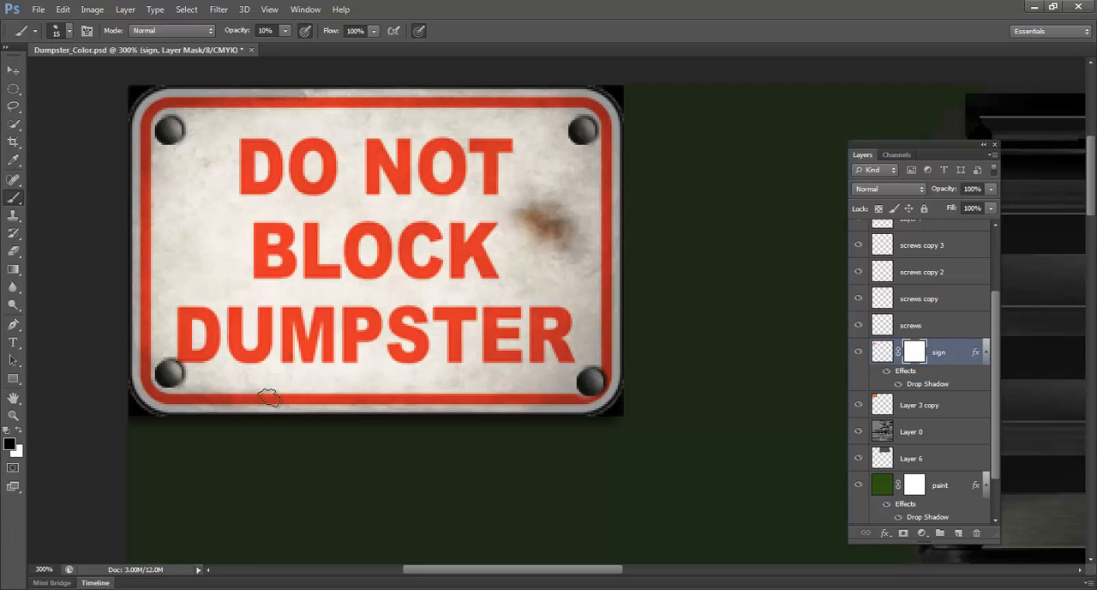
{"action": "key", "text": "bracketright"}
{"action": "key", "text": "bracketright"}
{"action": "key", "text": "bracketright"}
{"action": "key", "text": "bracketright"}
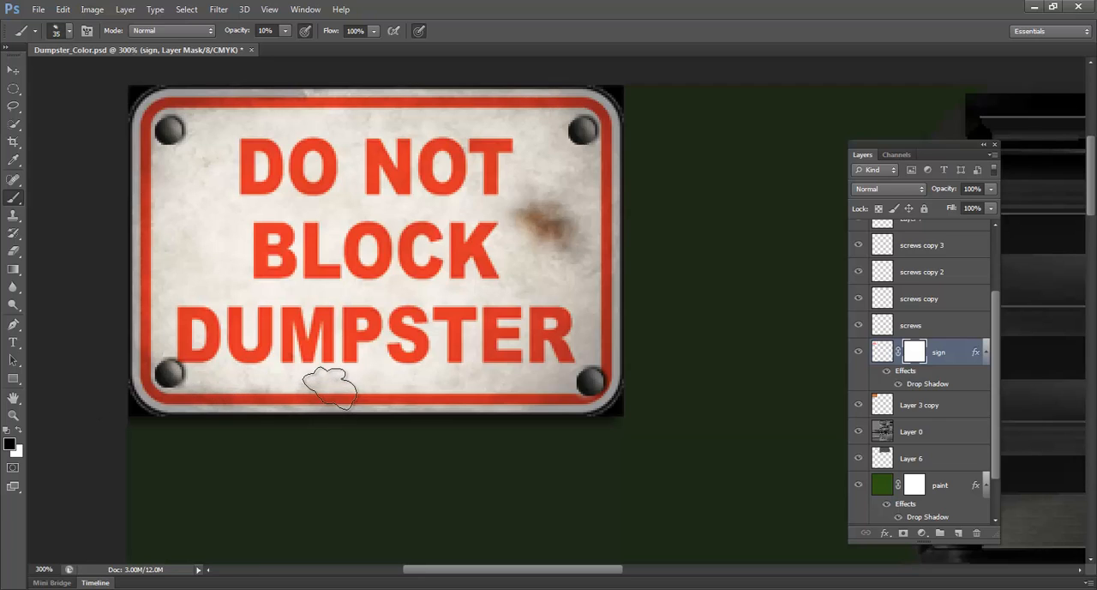
{"action": "mouse_move", "coordinate": [331, 386]}
{"action": "left_mouse_down"}
{"action": "mouse_move", "coordinate": [397, 386]}
{"action": "mouse_move", "coordinate": [318, 383]}
{"action": "mouse_move", "coordinate": [389, 390]}
{"action": "left_mouse_up"}
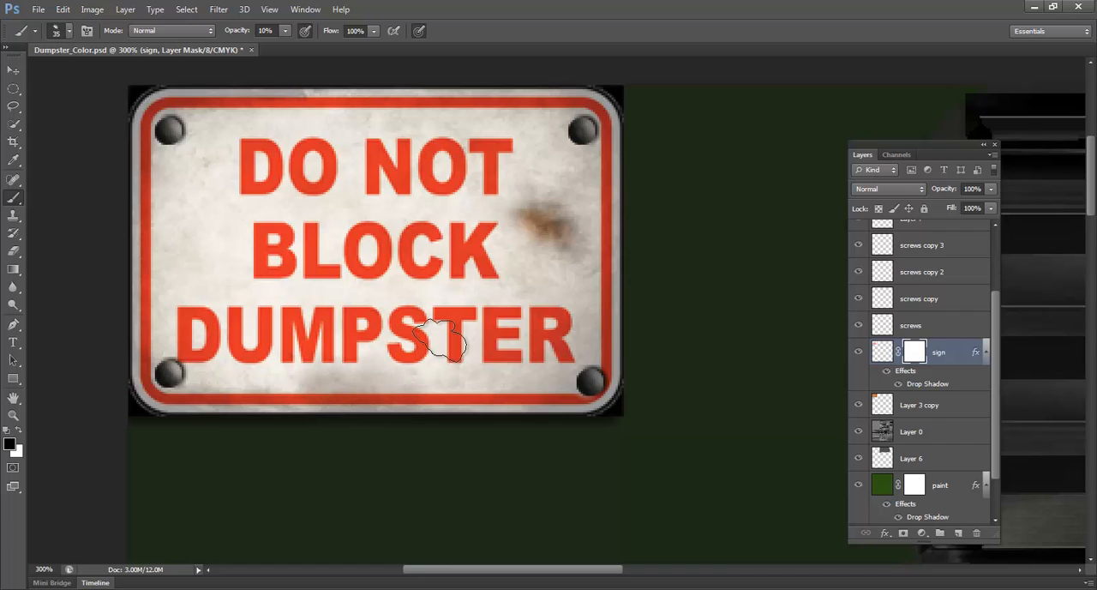
Wear away the letters S and T in DUMPSTER by painting on the mask, reducing the brush to 15 px
{"action": "left_click_drag", "start_coordinate": [443, 335], "coordinate": [438, 341]}
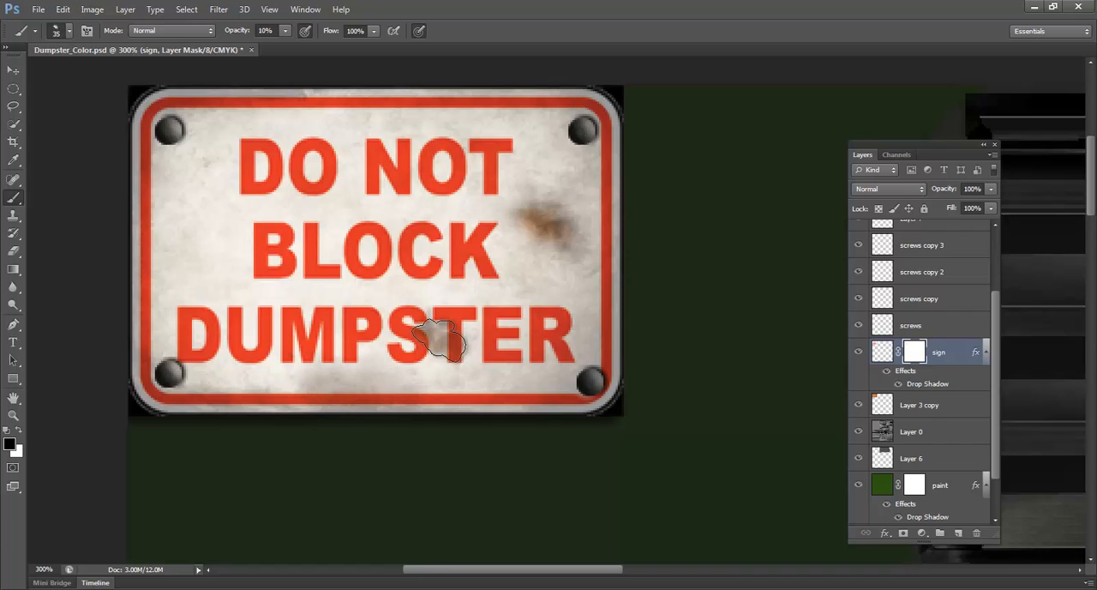
{"action": "key", "text": "bracketleft"}
{"action": "key", "text": "bracketleft"}
{"action": "key", "text": "bracketleft"}
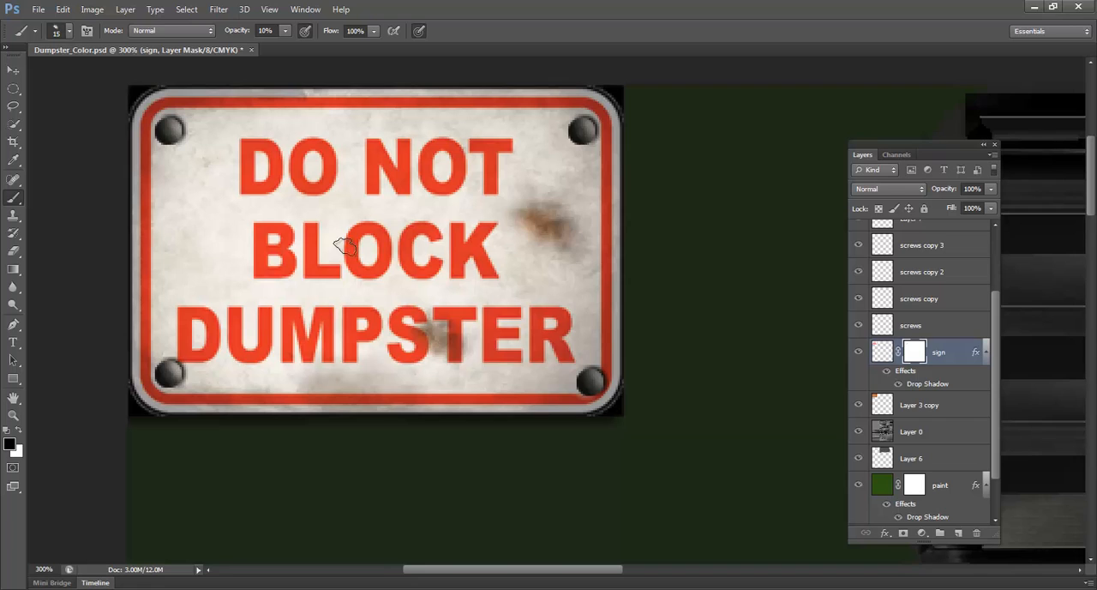
Paint a broad, faint rust stain over the sign's upper-left area on the mask with a very large brush, reducing its size between dabs
{"action": "key", "text": "bracketright"}
{"action": "key", "text": "bracketright"}
{"action": "key", "text": "bracketright"}
{"action": "key", "text": "bracketright"}
{"action": "key", "text": "bracketright"}
{"action": "key", "text": "bracketright"}
{"action": "key", "text": "bracketright"}
{"action": "key", "text": "bracketright"}
{"action": "key", "text": "bracketright"}
{"action": "key", "text": "bracketright"}
{"action": "key", "text": "bracketright"}
{"action": "key", "text": "bracketright"}
{"action": "key", "text": "bracketright"}
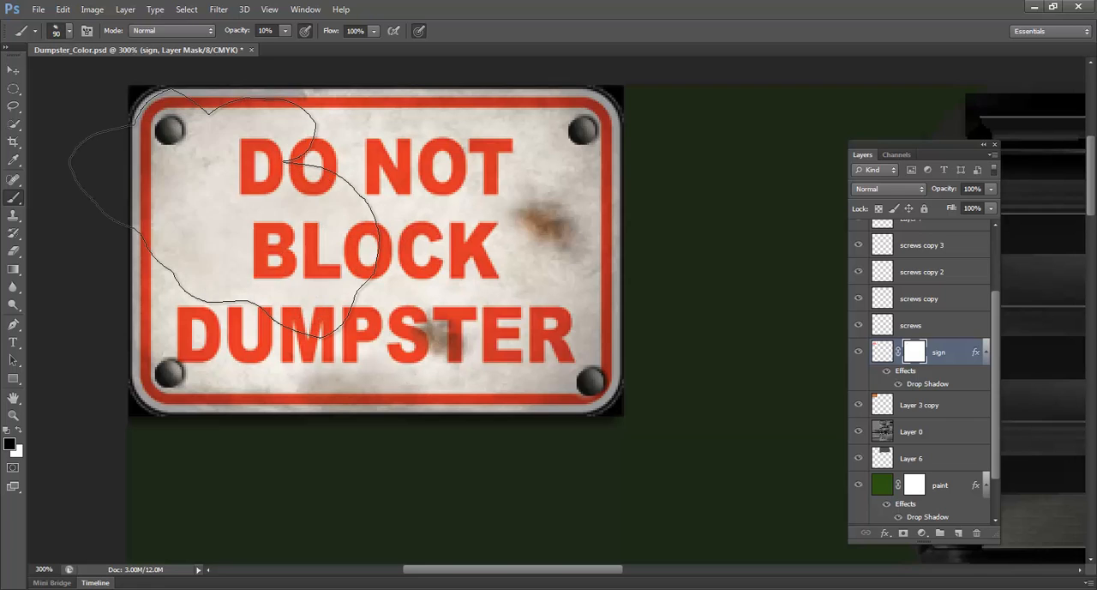
{"action": "left_click", "coordinate": [230, 210]}
{"action": "key", "text": "bracketleft"}
{"action": "key", "text": "bracketleft"}
{"action": "left_click", "coordinate": [227, 192]}
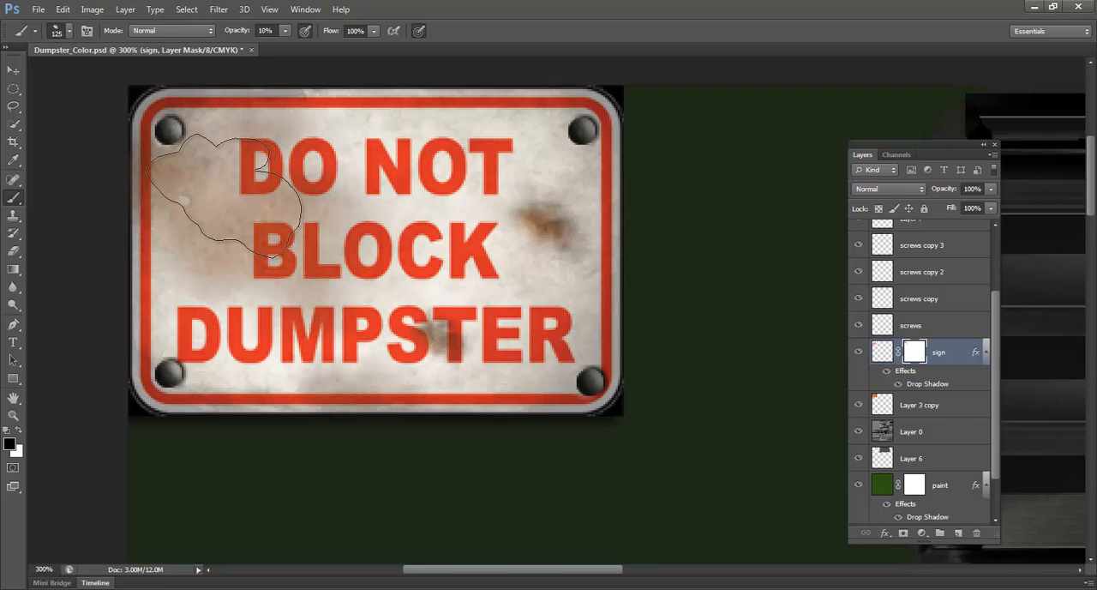
{"action": "key", "text": "bracketleft"}
{"action": "key", "text": "bracketleft"}
{"action": "left_click", "coordinate": [202, 180]}
Paint rust around the sign's upper-left screw on the mask, reducing the brush to 60 px and 50 px
{"action": "key", "text": "bracketleft"}
{"action": "key", "text": "bracketleft"}
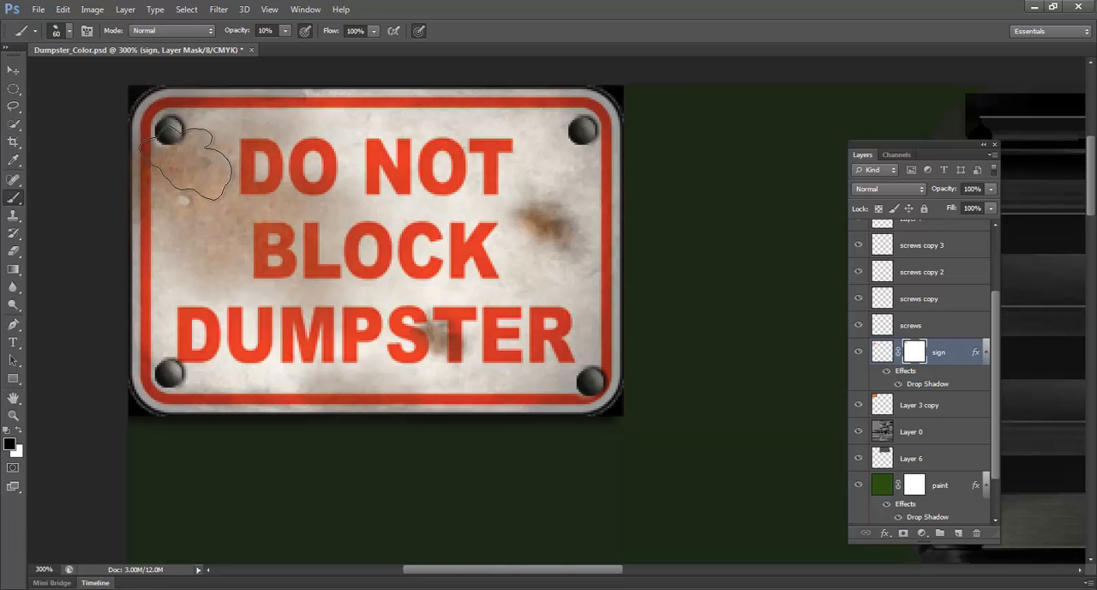
{"action": "key", "text": "bracketleft"}
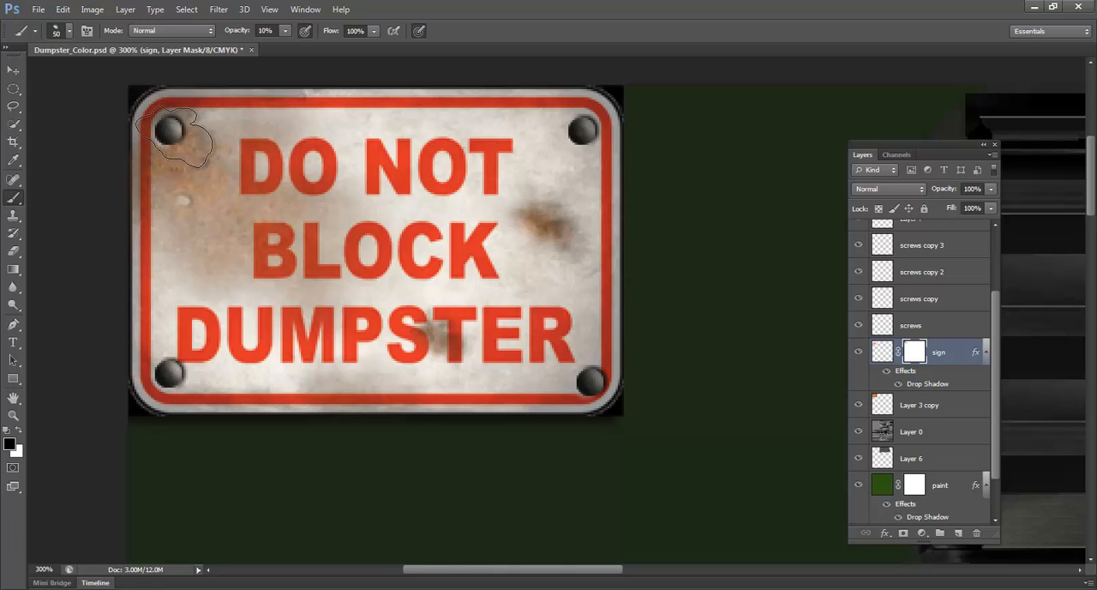
Paint a rust stain around the sign's upper-right screw on the mask with 35 px and 40 px brushes
{"action": "key", "text": "bracketleft"}
{"action": "key", "text": "bracketleft"}
{"action": "key", "text": "bracketleft"}
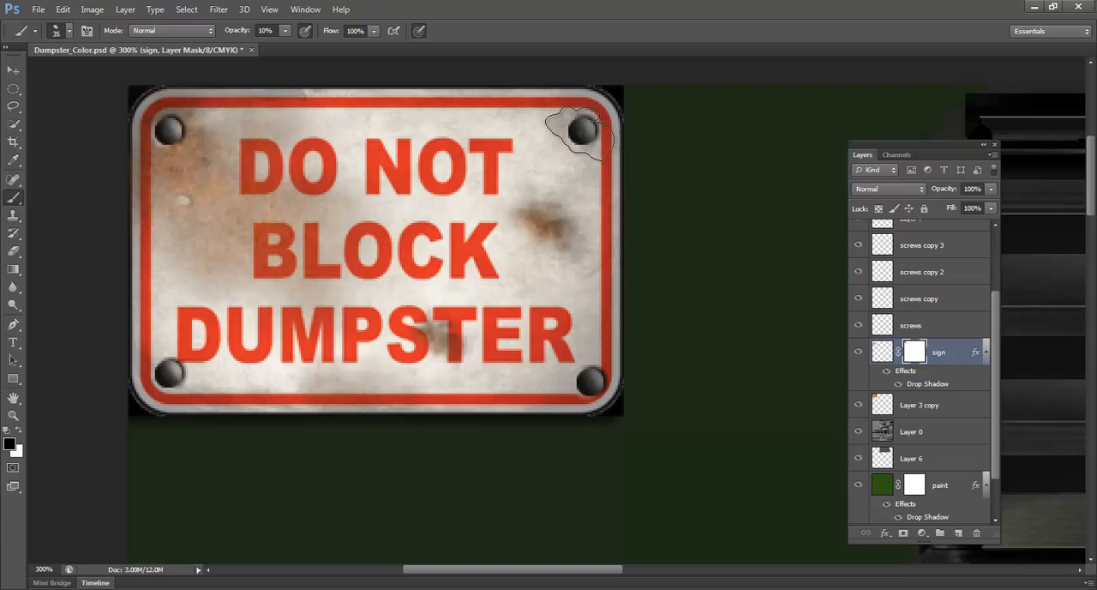
{"action": "key", "text": "bracketright"}
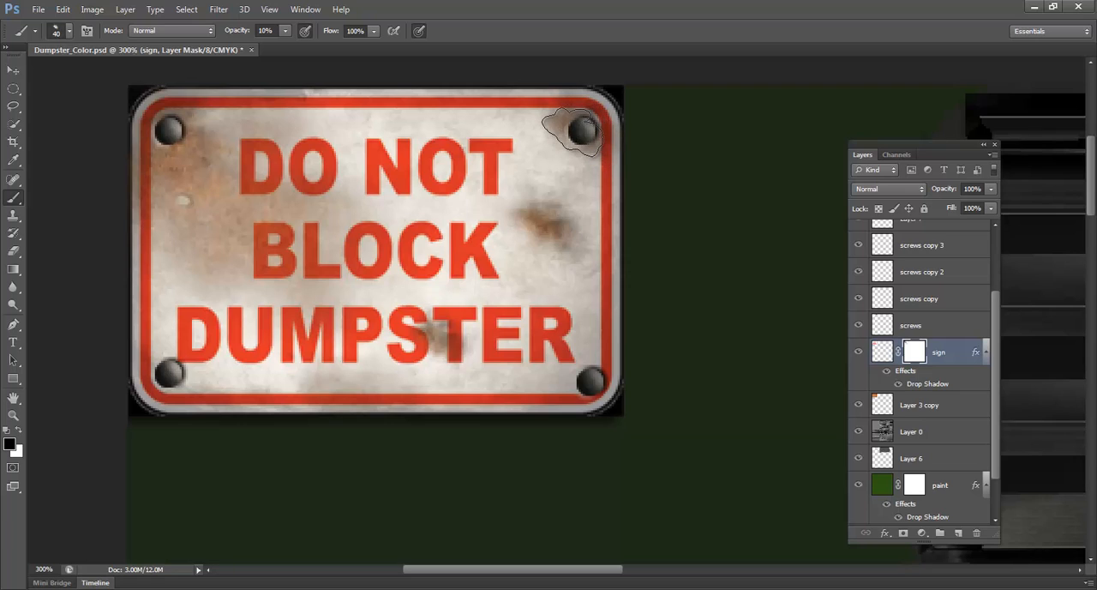
{"action": "left_click", "coordinate": [573, 132]}
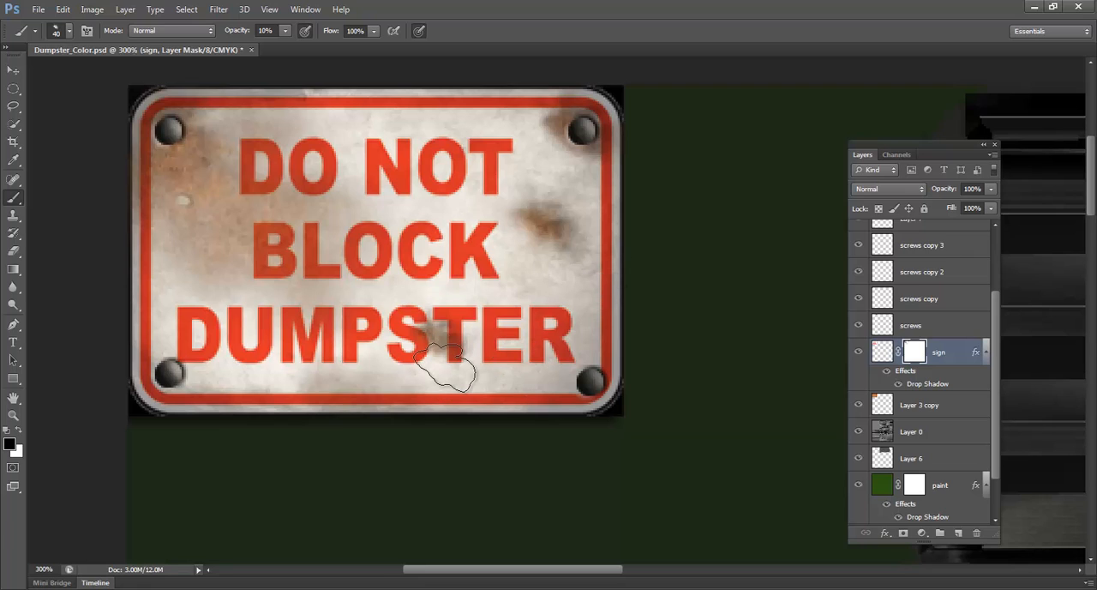
Select the shadows layer instead of the sign mask and create a new alpha channel in the document
{"action": "left_click", "coordinate": [897, 154]}
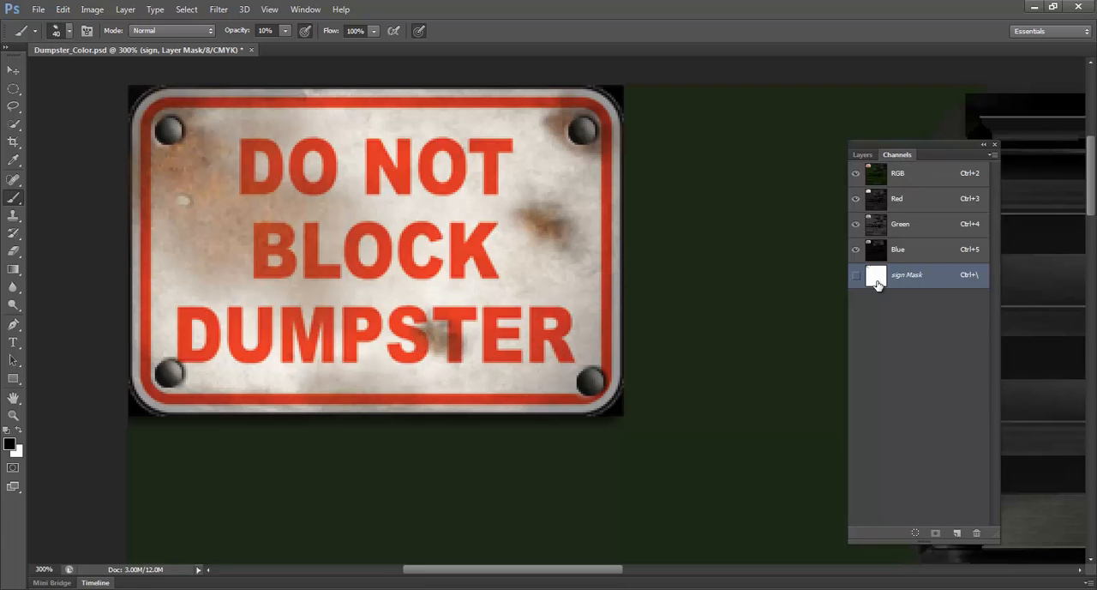
{"action": "left_click", "coordinate": [862, 154]}
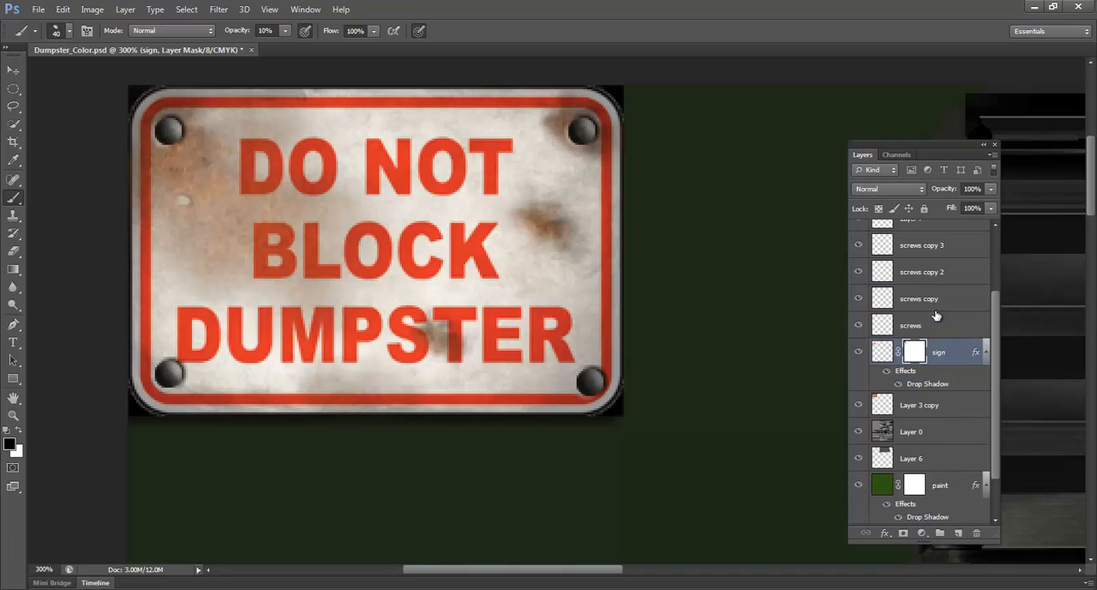
{"action": "scroll", "coordinate": [936, 315], "scroll_direction": "up", "scroll_amount": 3}
{"action": "left_click", "coordinate": [918, 245]}
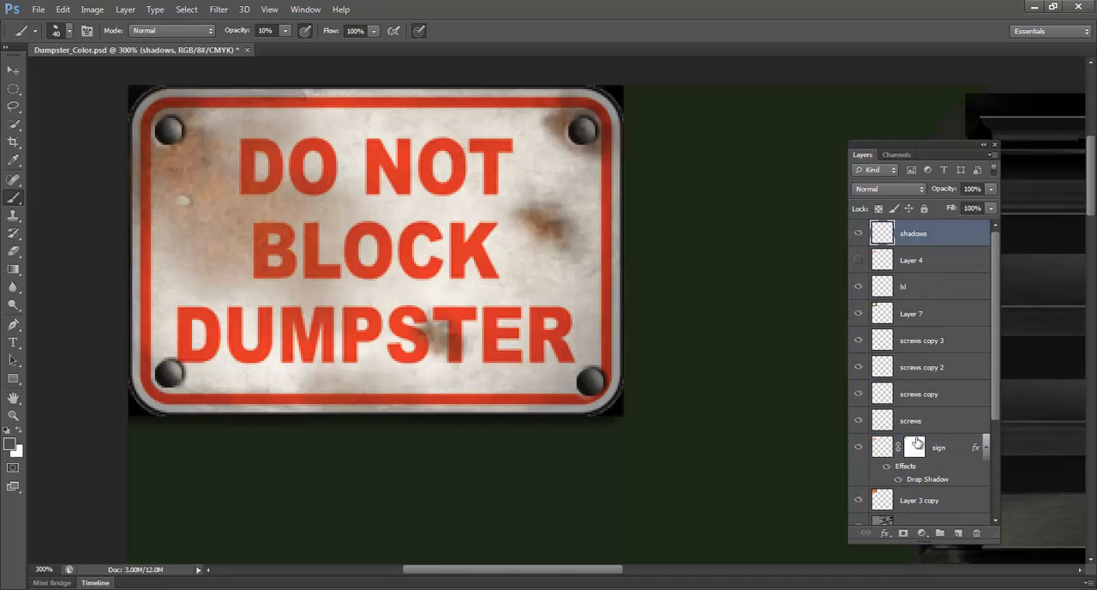
{"action": "left_click", "coordinate": [898, 155]}
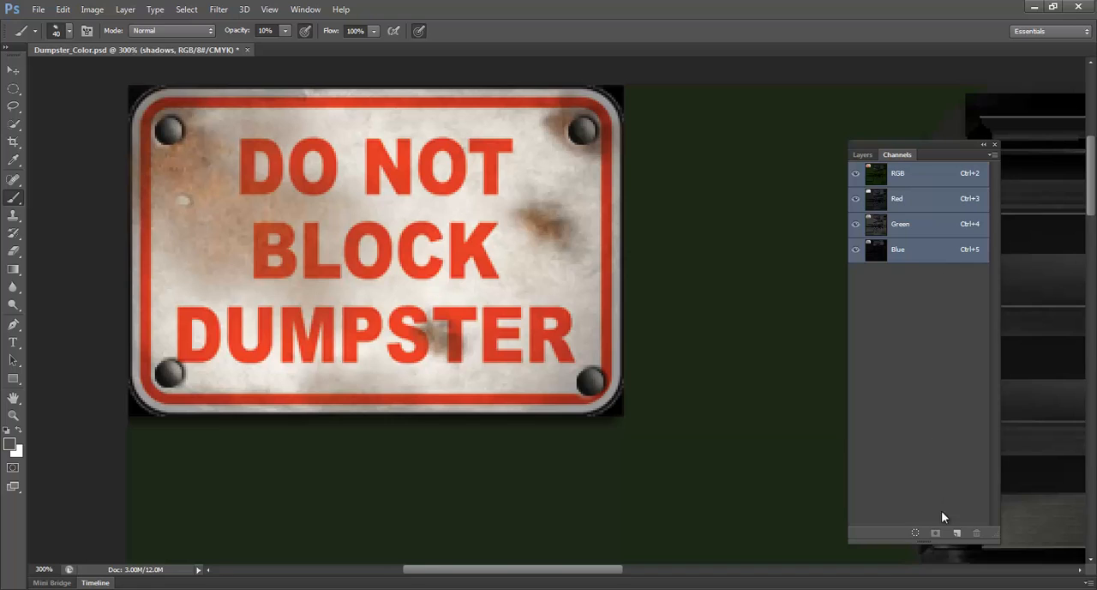
{"action": "left_click", "coordinate": [957, 532]}
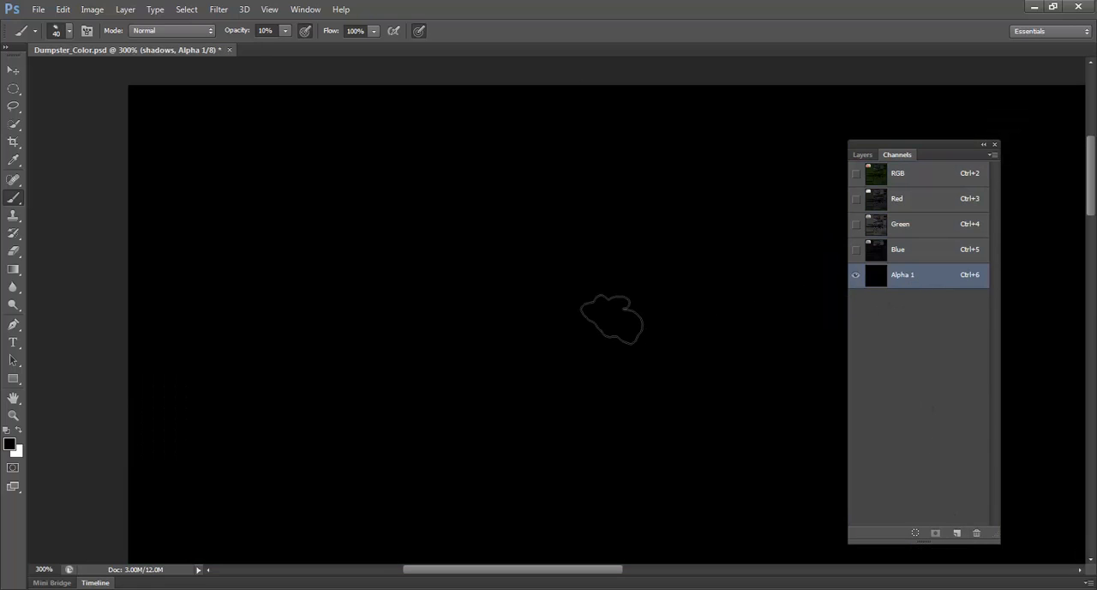
Fill the Alpha 1 channel with white and show the RGB channels together with it
{"action": "key", "text": "z"}
{"action": "left_click", "coordinate": [659, 337], "text": "alt"}
{"action": "left_click", "coordinate": [658, 338], "text": "alt"}
{"action": "key", "text": "space"}
{"action": "left_click_drag", "start_coordinate": [668, 353], "coordinate": [454, 222]}
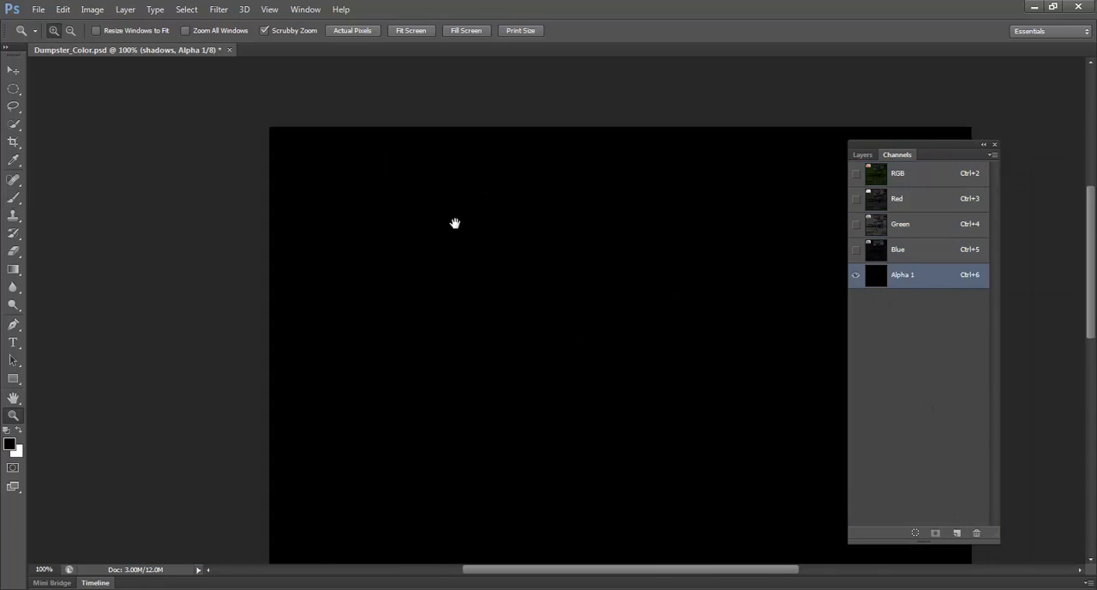
{"action": "left_click_drag", "start_coordinate": [420, 285], "coordinate": [433, 285]}
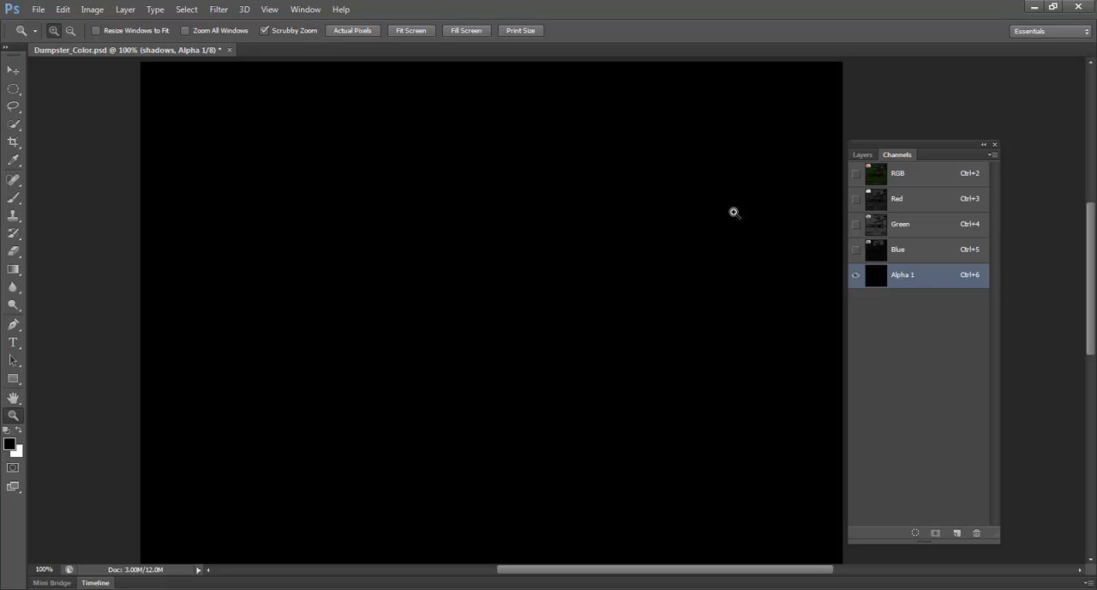
{"action": "left_click", "coordinate": [19, 435]}
{"action": "key", "text": "alt+BackSpace"}
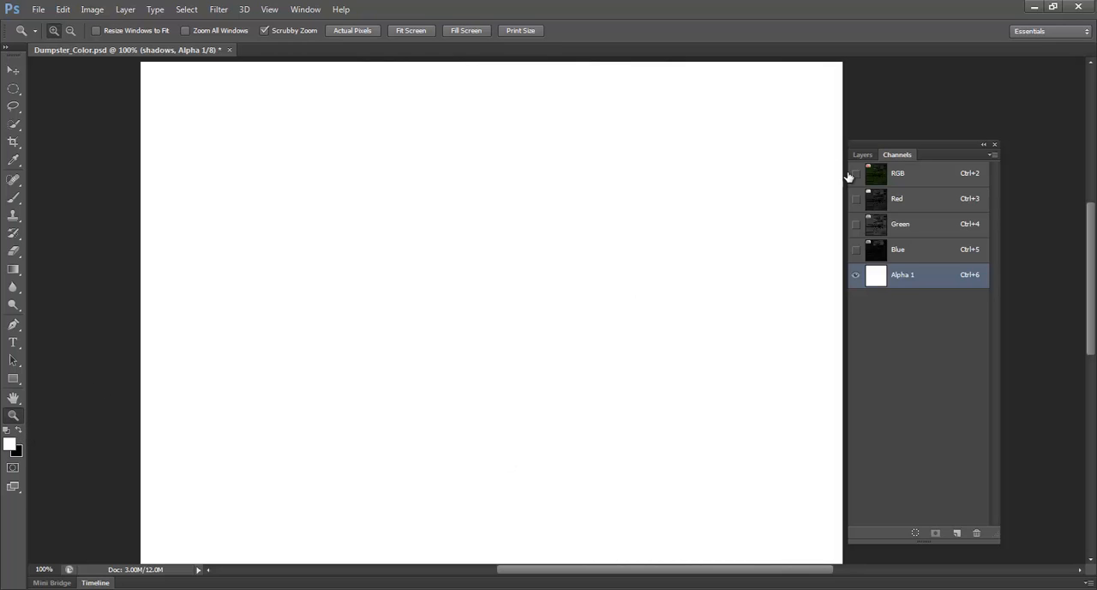
{"action": "left_click", "coordinate": [855, 175]}
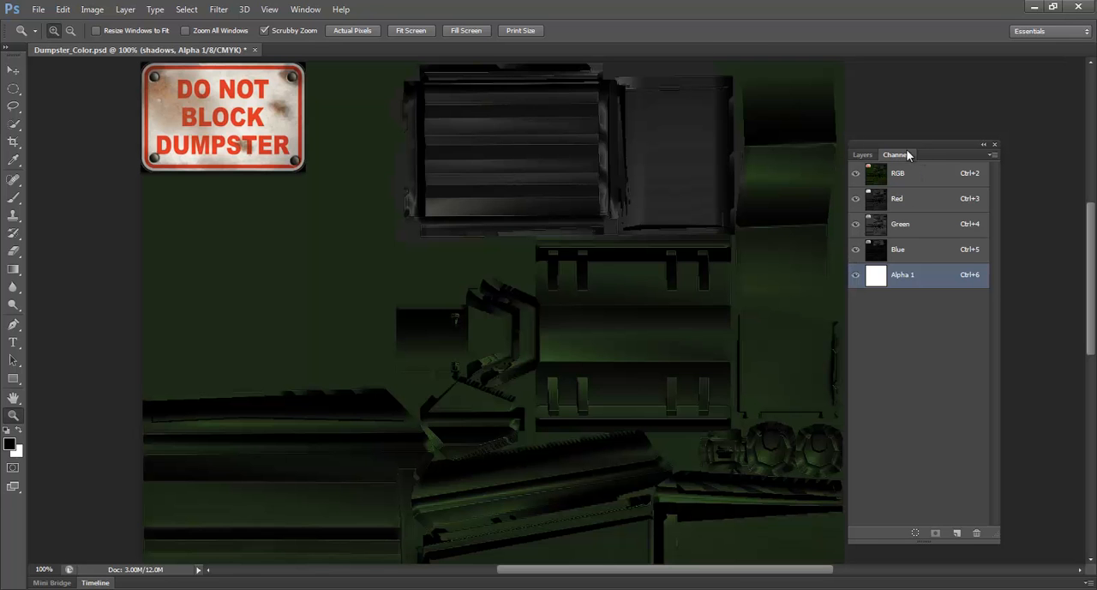
Choose a round 20 px brush and dab black into Alpha 1 on the green area beside the sign
{"action": "left_click", "coordinate": [254, 180]}
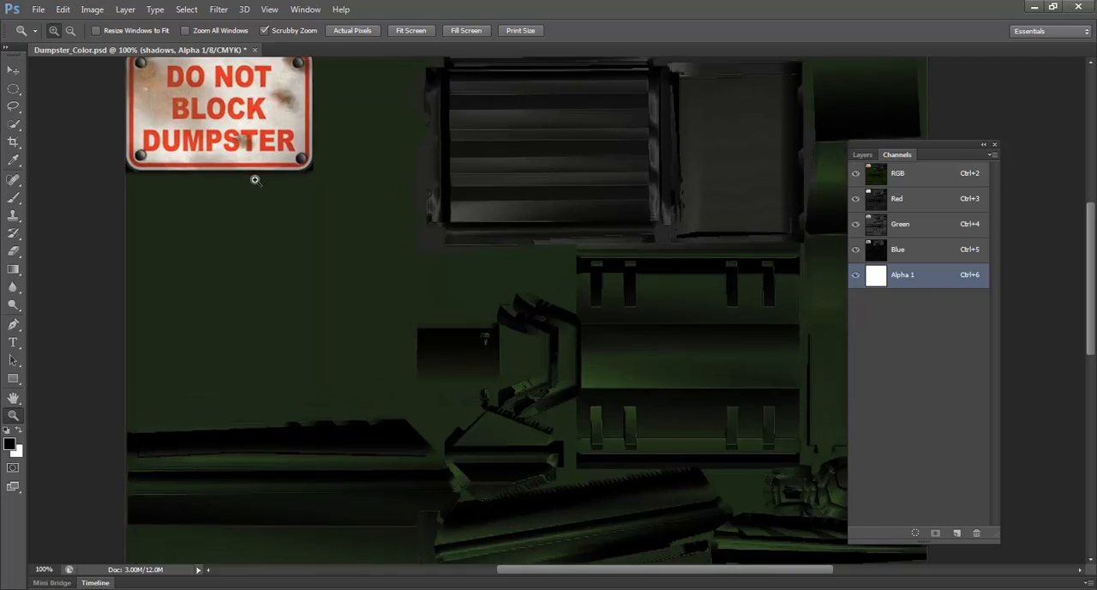
{"action": "left_click", "coordinate": [255, 180]}
{"action": "left_click_drag", "start_coordinate": [306, 183], "coordinate": [386, 358]}
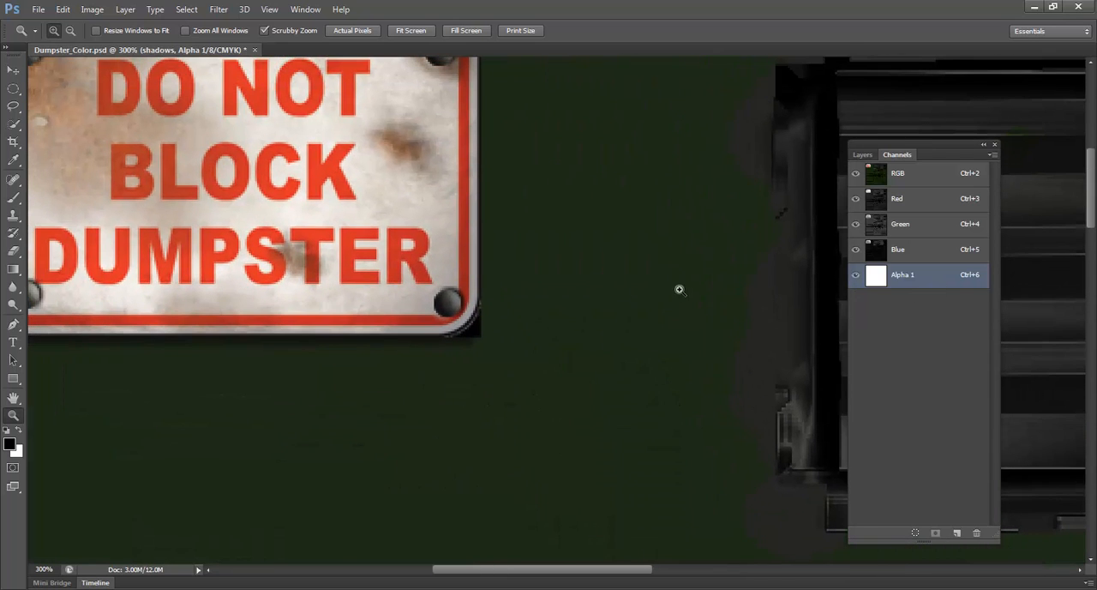
{"action": "key", "text": "b"}
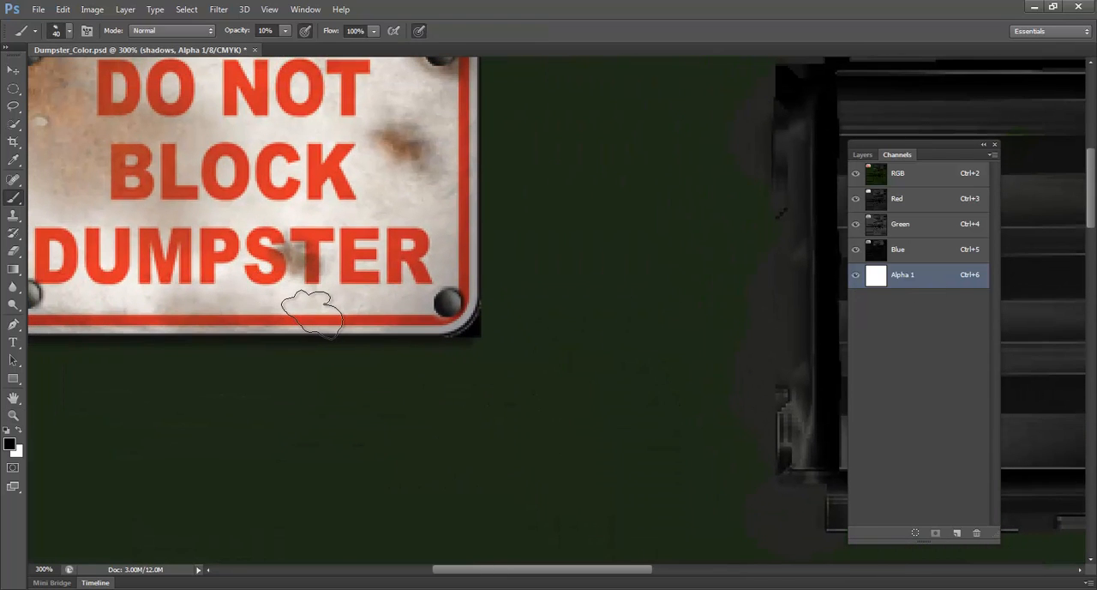
{"action": "right_click", "coordinate": [314, 316]}
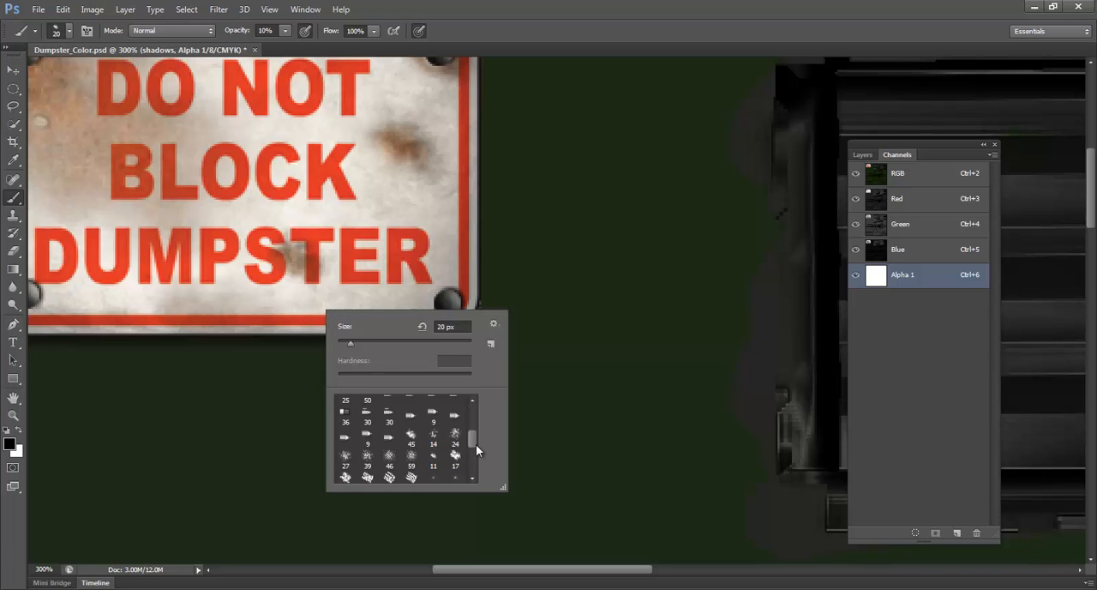
{"action": "left_click_drag", "start_coordinate": [475, 446], "coordinate": [469, 394]}
{"action": "left_click", "coordinate": [370, 406]}
{"action": "left_click_drag", "start_coordinate": [584, 212], "coordinate": [576, 231]}
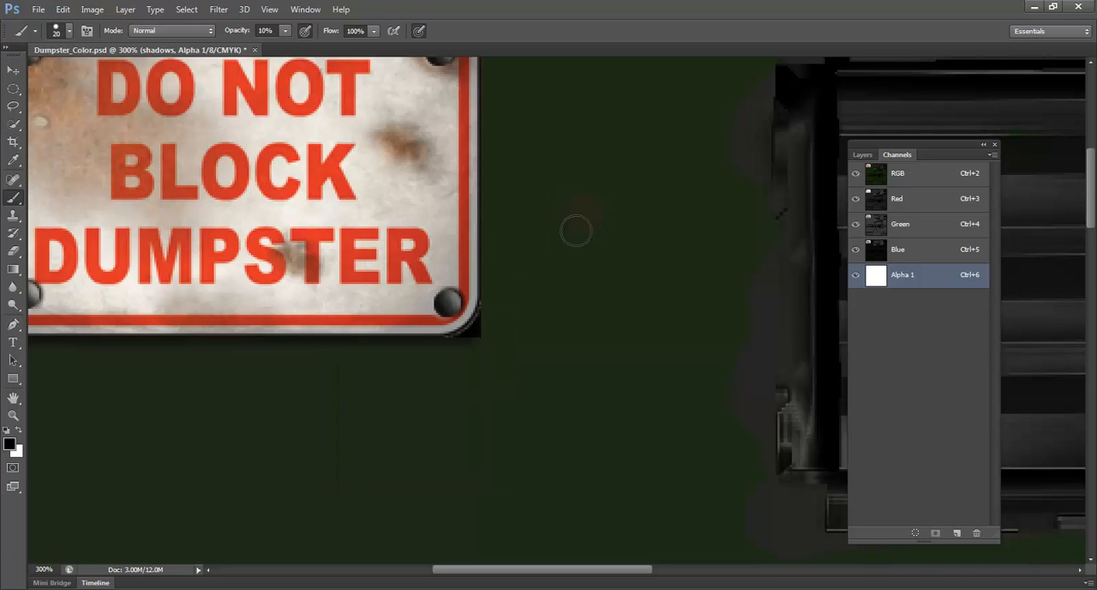
Paint black test strokes across the sign's lower-right corner in Alpha 1 at 100% opacity, reducing the brush to 3 px
{"action": "key", "text": "bracketleft"}
{"action": "key", "text": "bracketleft"}
{"action": "key", "text": "bracketleft"}
{"action": "key", "text": "0"}
{"action": "key", "text": "bracketleft"}
{"action": "key", "text": "bracketleft"}
{"action": "left_click", "coordinate": [398, 270], "text": "shift"}
{"action": "left_click", "coordinate": [455, 300], "text": "shift"}
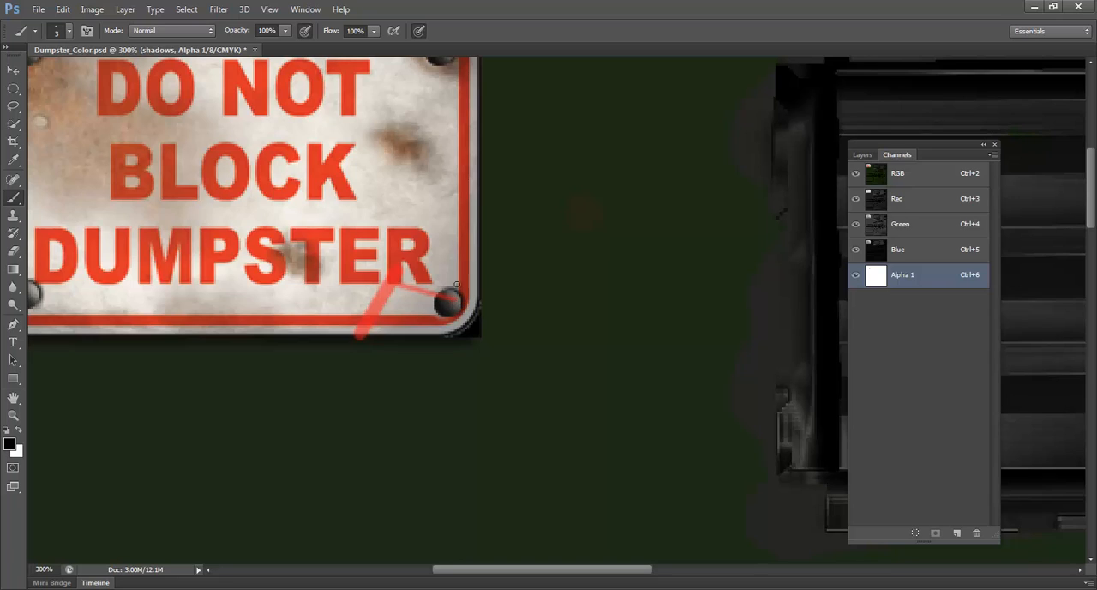
{"action": "key", "text": "ctrl+z"}
{"action": "key", "text": "ctrl+z"}
{"action": "key", "text": "z"}
{"action": "left_click", "coordinate": [421, 281], "text": "alt"}
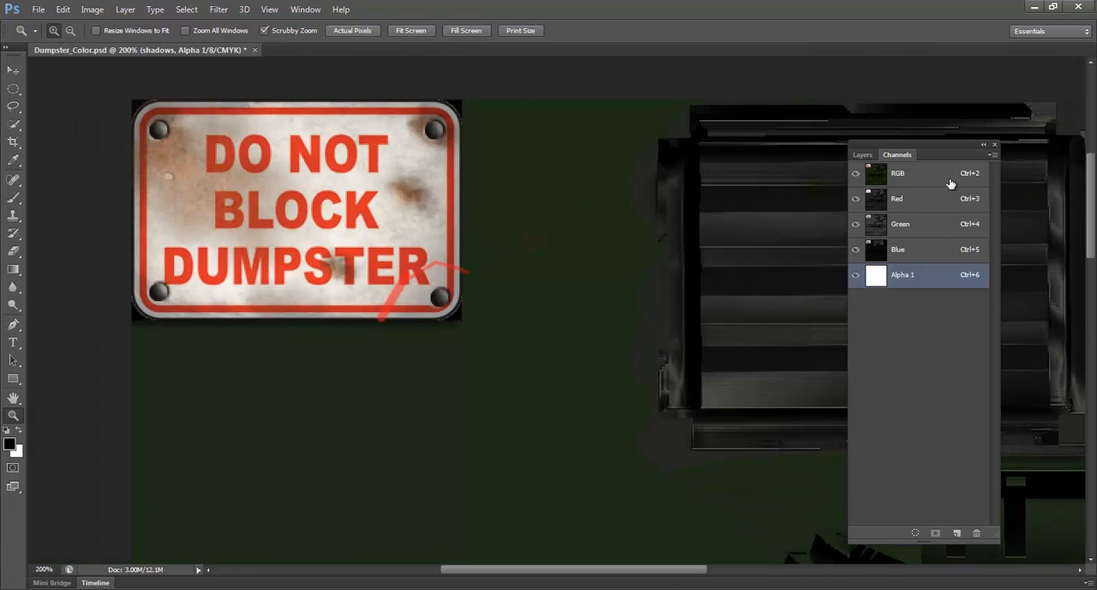
Save a Targa copy with alpha channels over Dumpster_Color.tga, at 32 bits/pixel
{"action": "left_click", "coordinate": [862, 156]}
{"action": "left_click", "coordinate": [38, 9]}
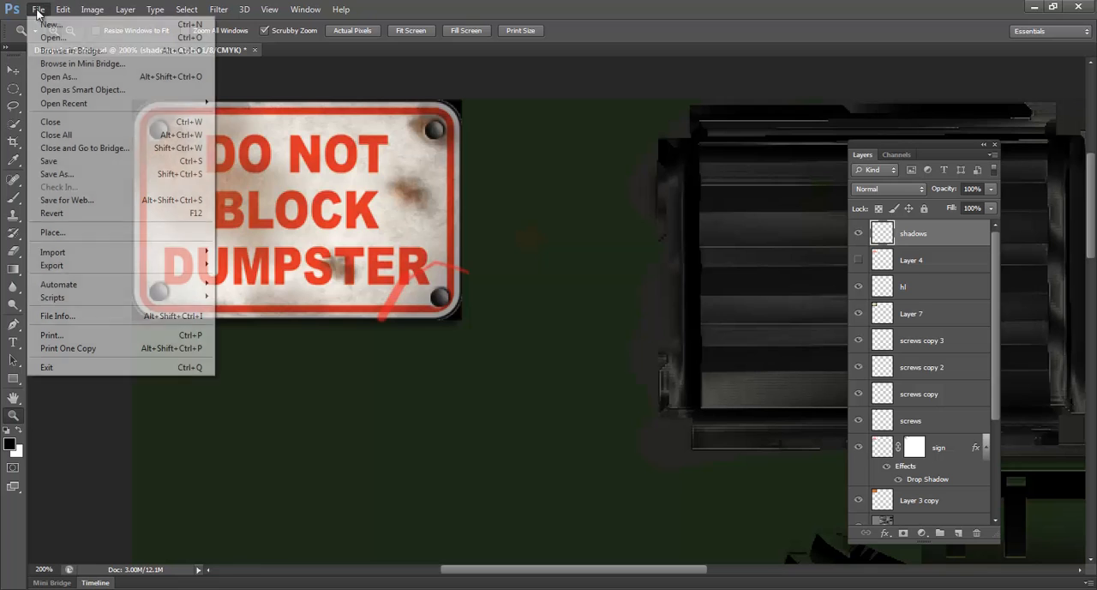
{"action": "left_click", "coordinate": [86, 173]}
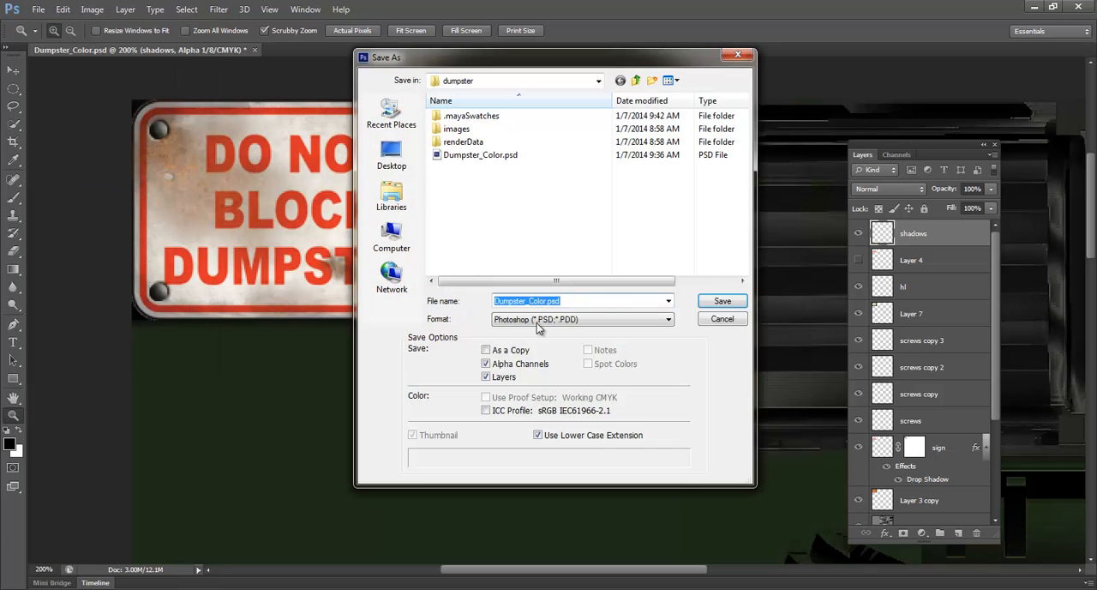
{"action": "left_click", "coordinate": [536, 319]}
{"action": "left_click", "coordinate": [547, 510]}
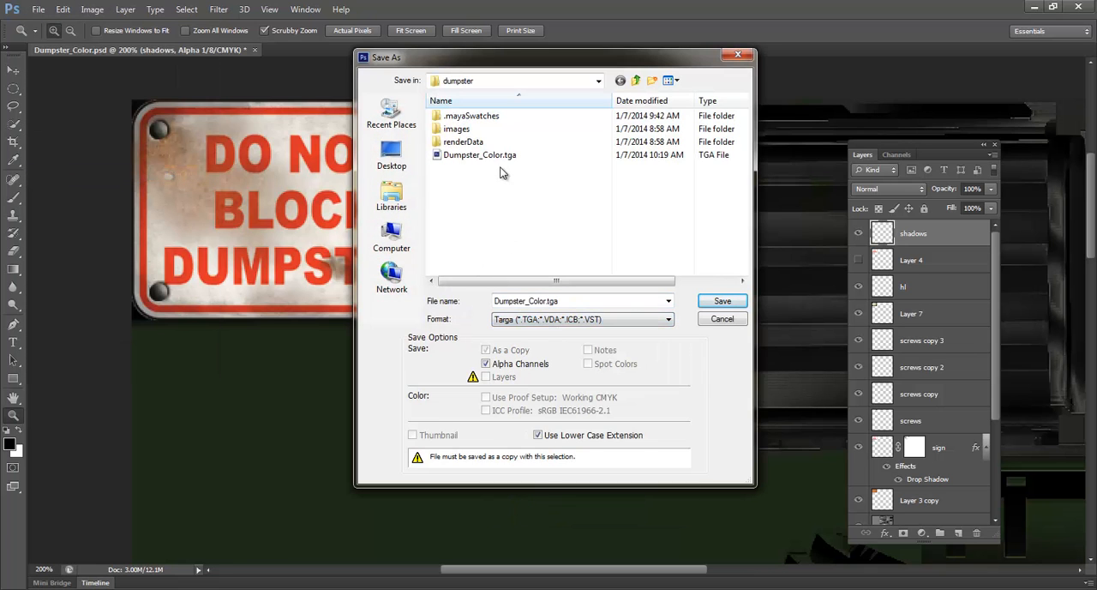
{"action": "double_click", "coordinate": [482, 155]}
{"action": "left_click", "coordinate": [506, 235]}
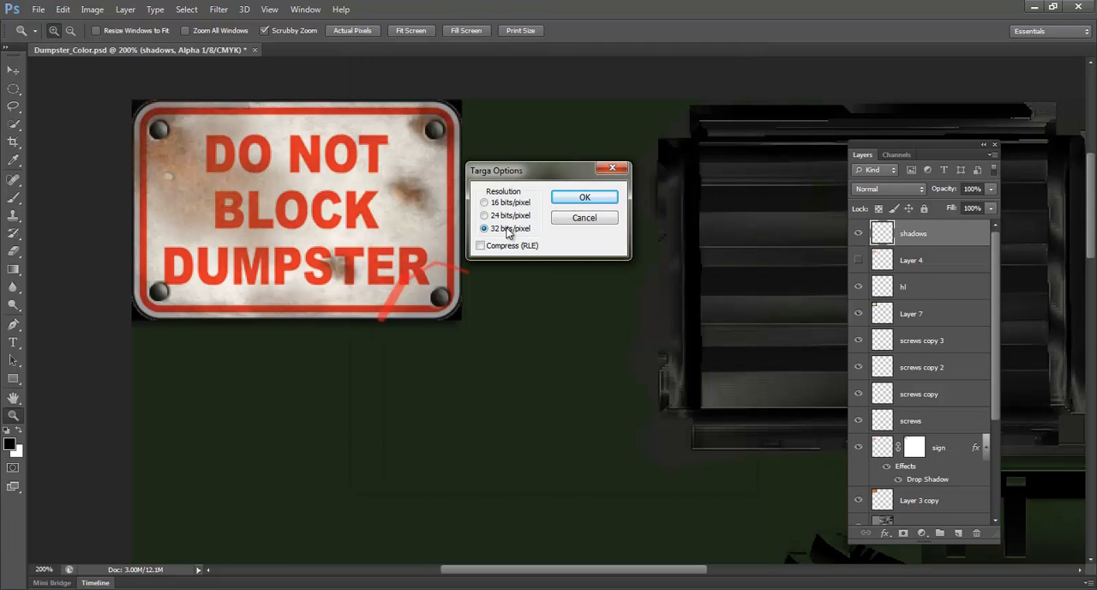
{"action": "left_click", "coordinate": [577, 197]}
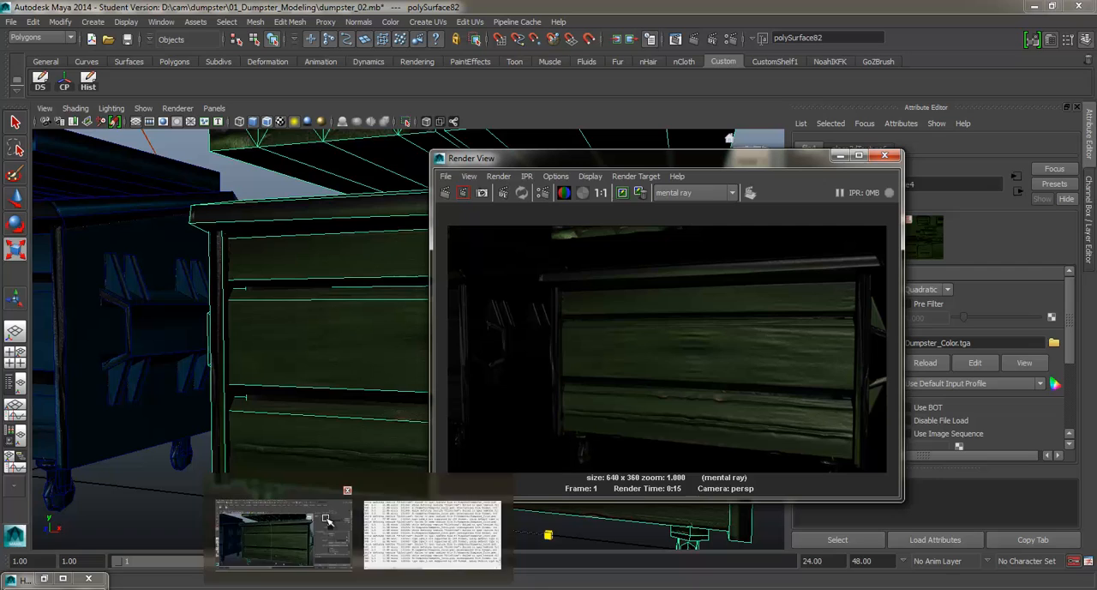
Switch to Maya, open the Dumpster_Color.tga file node behind the green dumpster material's color, and close the render window
{"action": "left_click", "coordinate": [282, 515]}
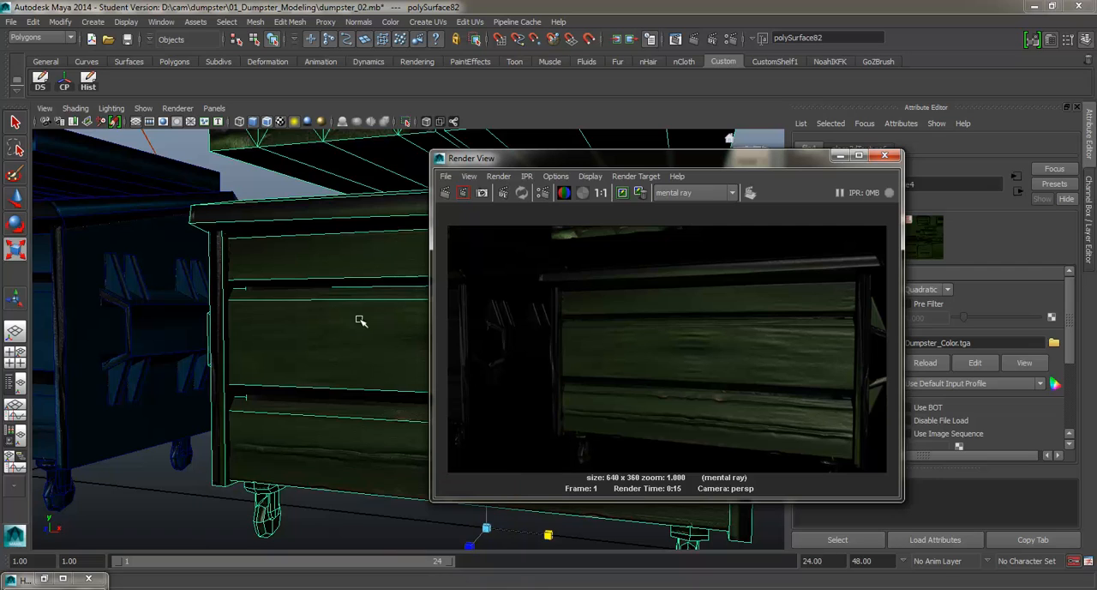
{"action": "left_click", "coordinate": [377, 240]}
{"action": "right_click", "coordinate": [376, 242]}
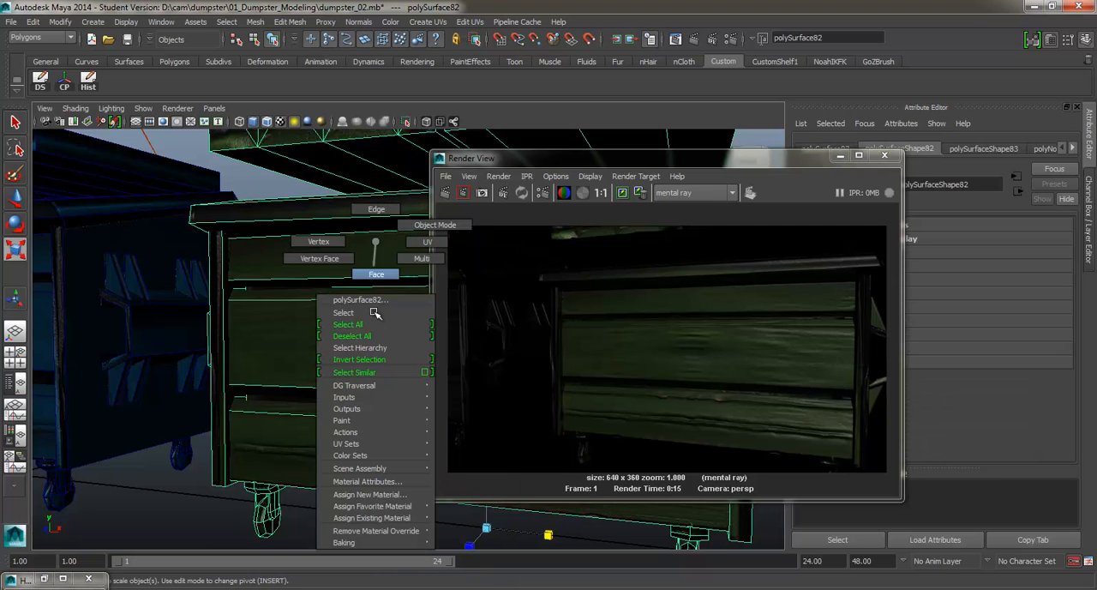
{"action": "left_click", "coordinate": [367, 480]}
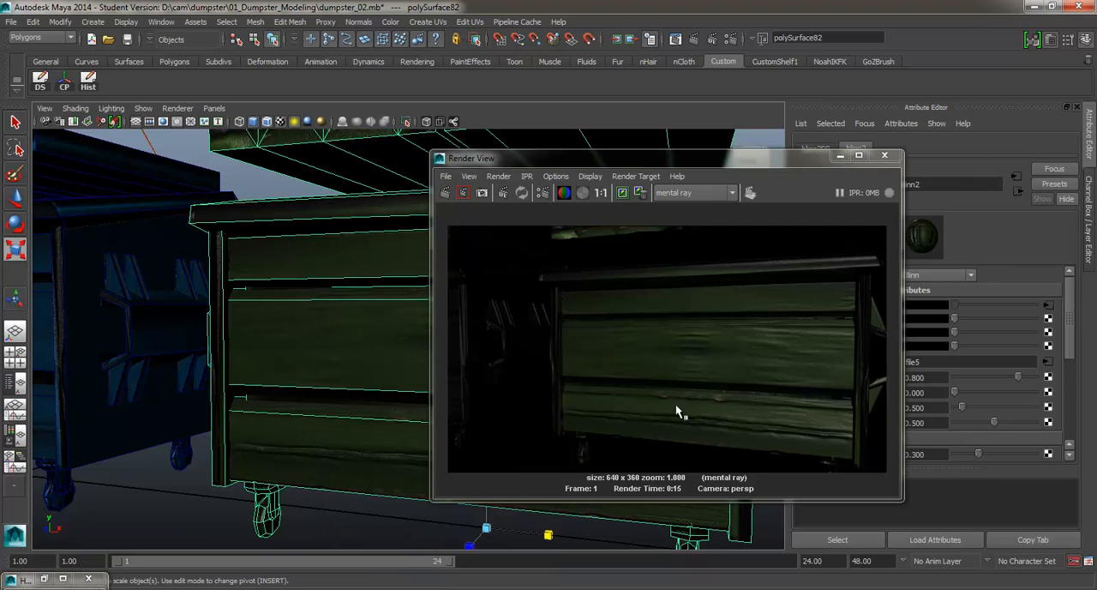
{"action": "left_click", "coordinate": [1048, 306]}
{"action": "left_click_drag", "start_coordinate": [764, 160], "coordinate": [675, 203]}
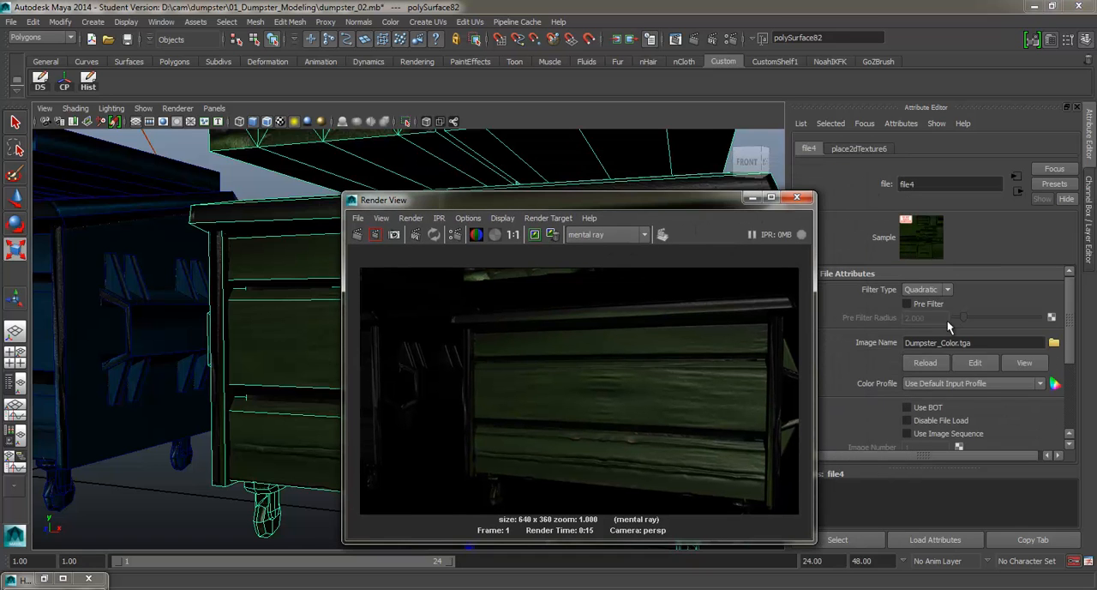
{"action": "left_click", "coordinate": [797, 199]}
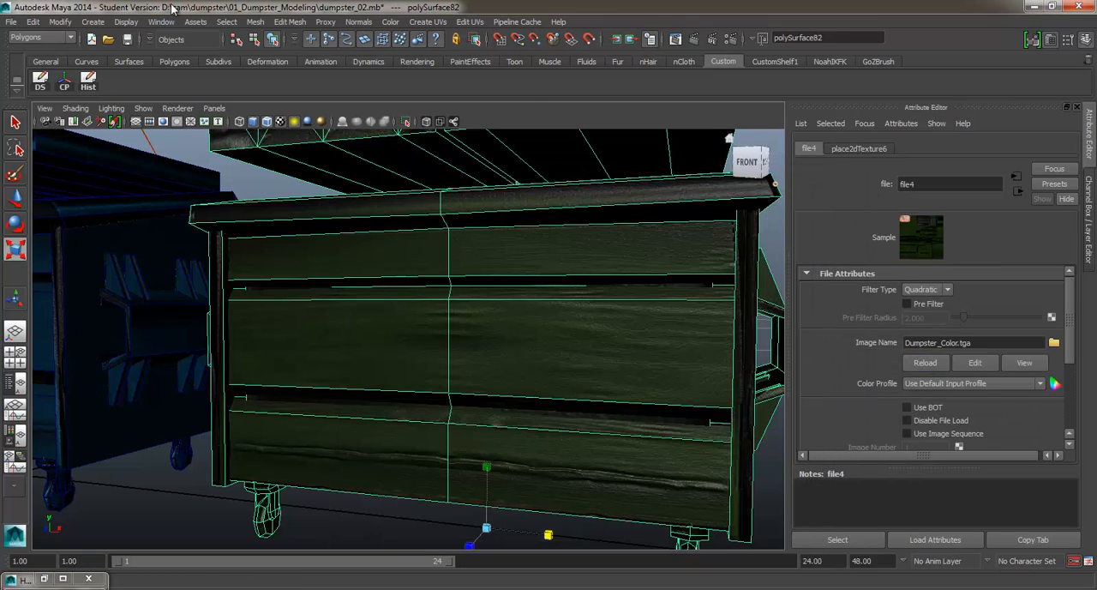
Create a polygon cube as a sign panel on the green dumpster's upper-left front and assign it the existing blinn1 material
{"action": "left_click", "coordinate": [98, 23]}
{"action": "mouse_move", "coordinate": [120, 56]}
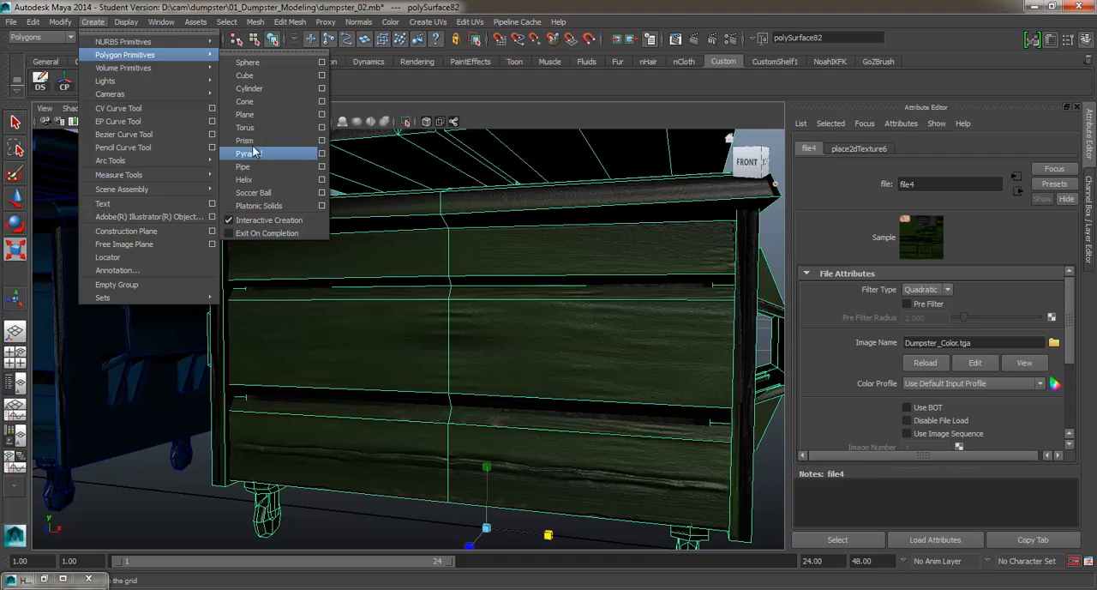
{"action": "left_click", "coordinate": [249, 114]}
{"action": "scroll", "coordinate": [325, 317], "scroll_direction": "down", "scroll_amount": 5}
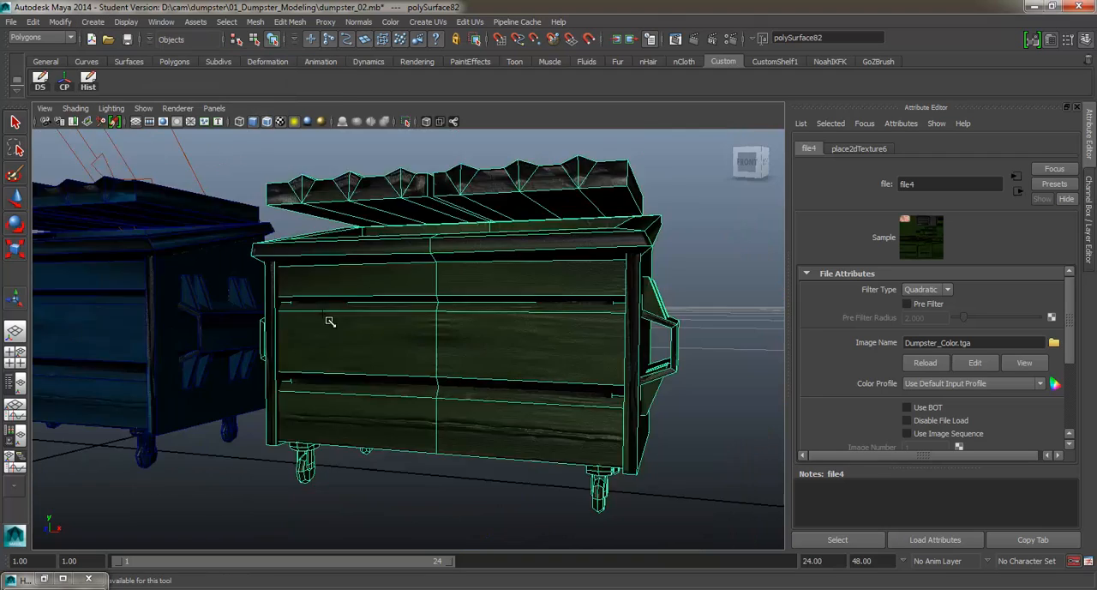
{"action": "left_click_drag", "start_coordinate": [356, 391], "coordinate": [383, 314]}
{"action": "key", "text": "w"}
{"action": "right_click", "coordinate": [383, 307]}
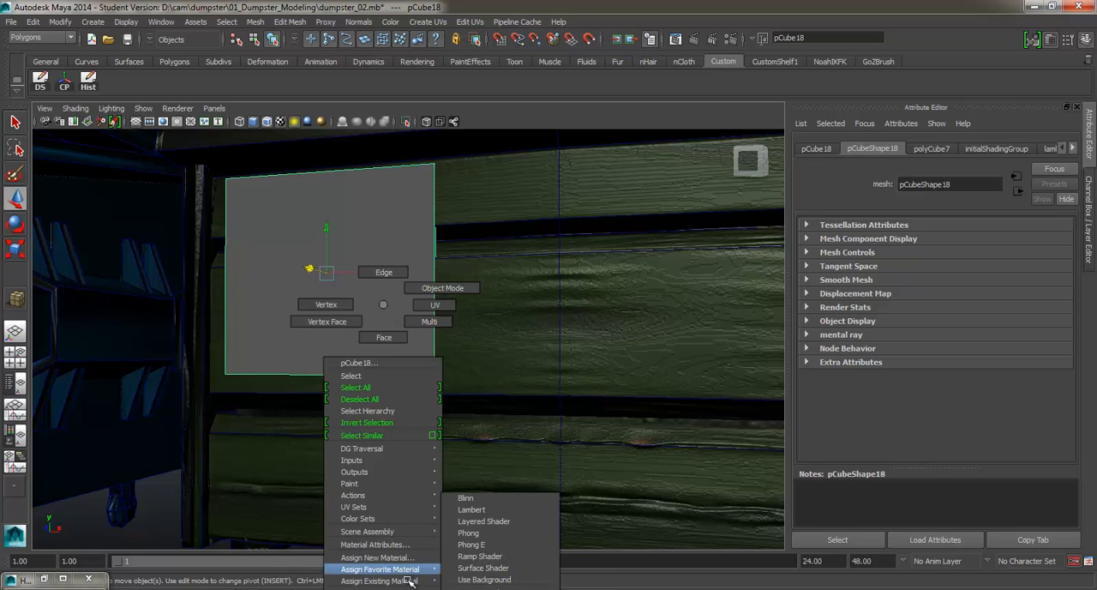
{"action": "left_click", "coordinate": [472, 535]}
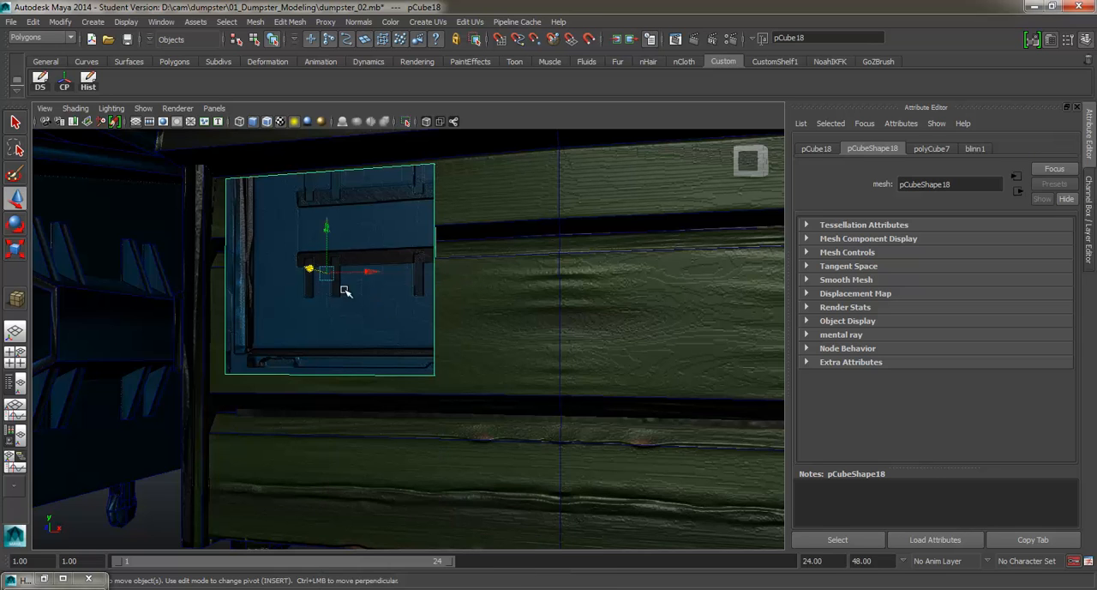
Assign the existing blinn2 material to the sign panel cube on the green dumpster's front
{"action": "left_click_drag", "start_coordinate": [345, 291], "coordinate": [405, 275]}
{"action": "right_click", "coordinate": [409, 272]}
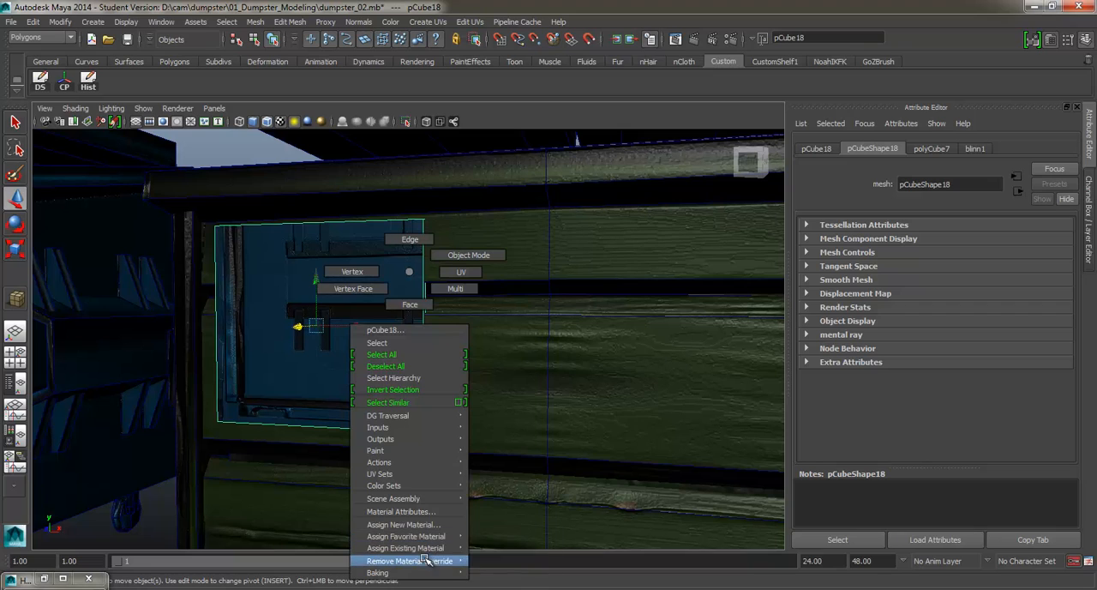
{"action": "mouse_move", "coordinate": [443, 538]}
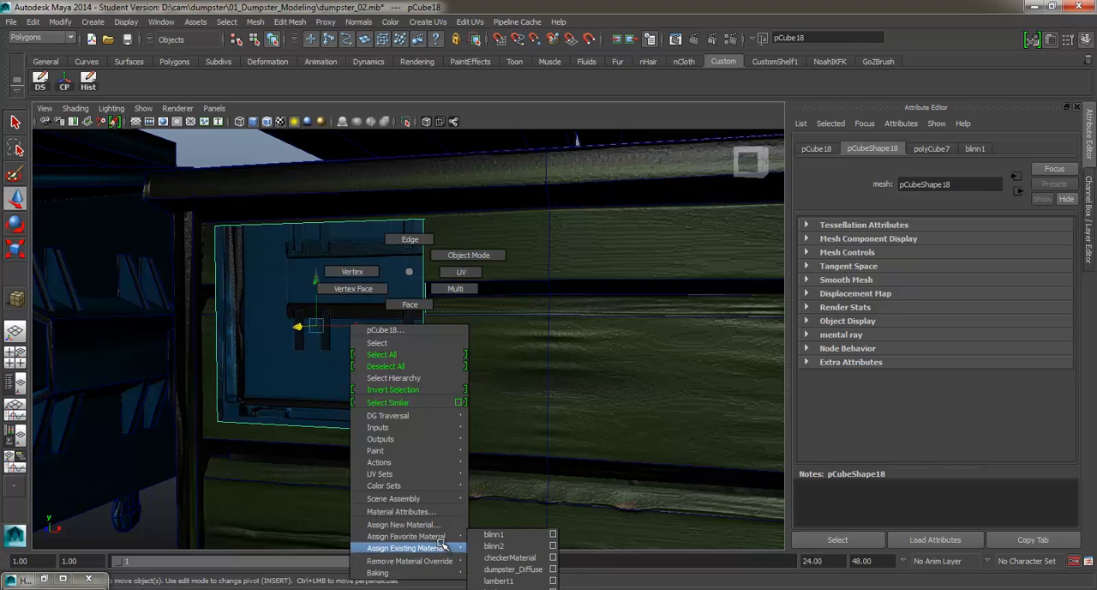
{"action": "left_click", "coordinate": [495, 546]}
{"action": "left_click_drag", "start_coordinate": [362, 332], "coordinate": [371, 333]}
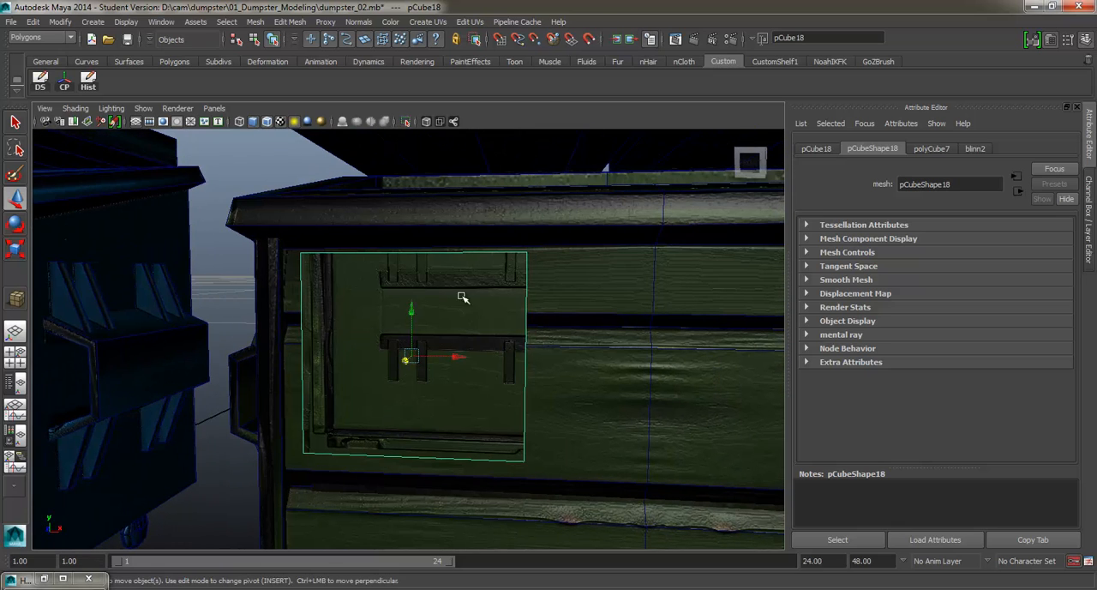
Select the sign panel's front face and apply a planar map along Z to it
{"action": "right_click", "coordinate": [466, 296]}
{"action": "left_click", "coordinate": [452, 331]}
{"action": "right_click", "coordinate": [463, 304], "text": "shift"}
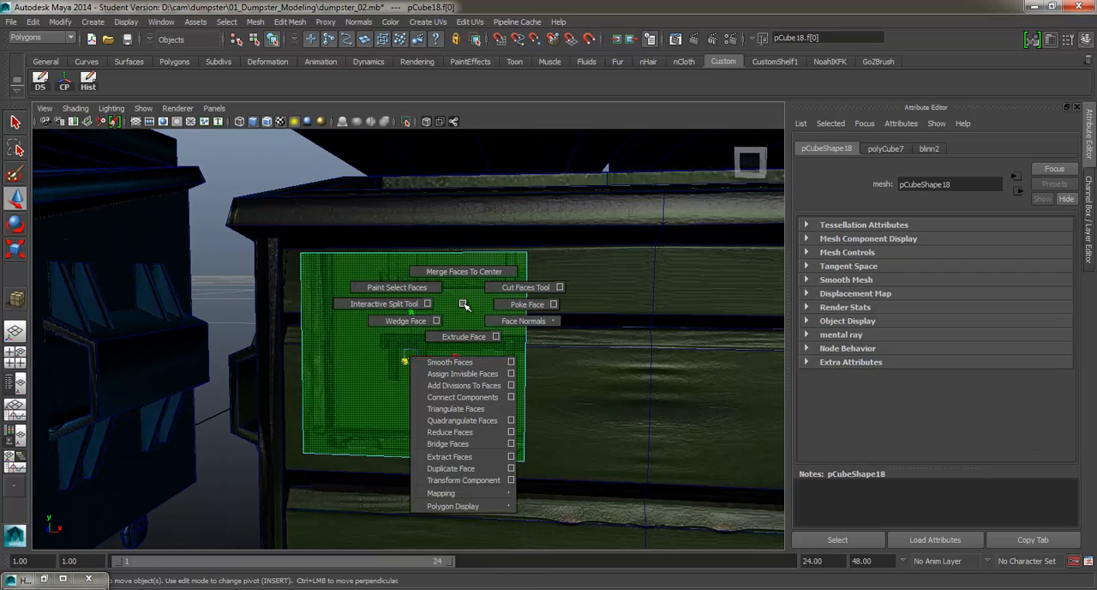
{"action": "mouse_move", "coordinate": [473, 494]}
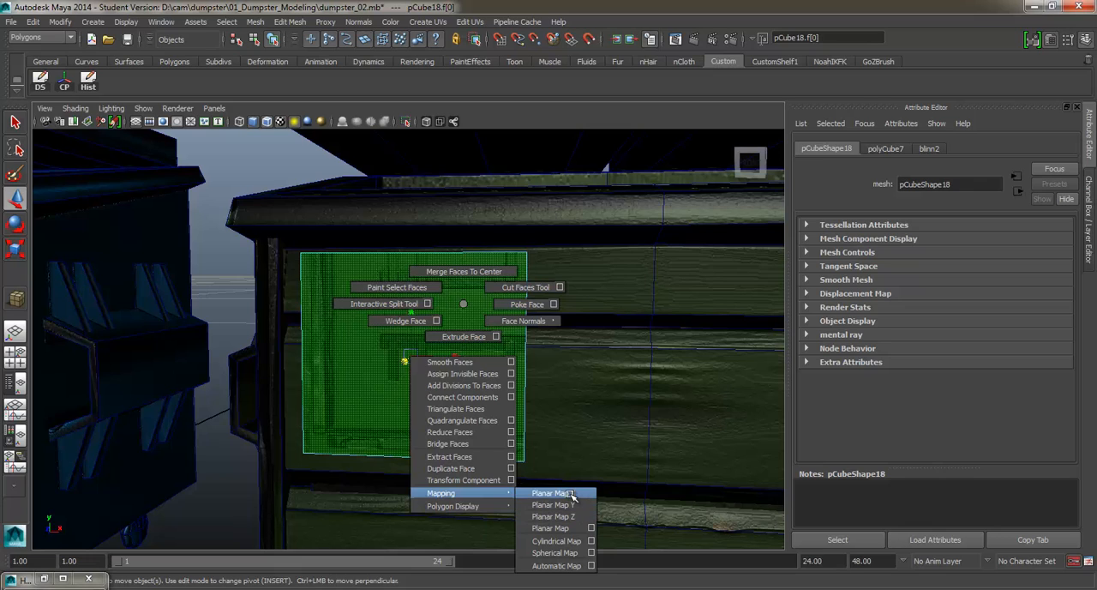
{"action": "left_click", "coordinate": [553, 516]}
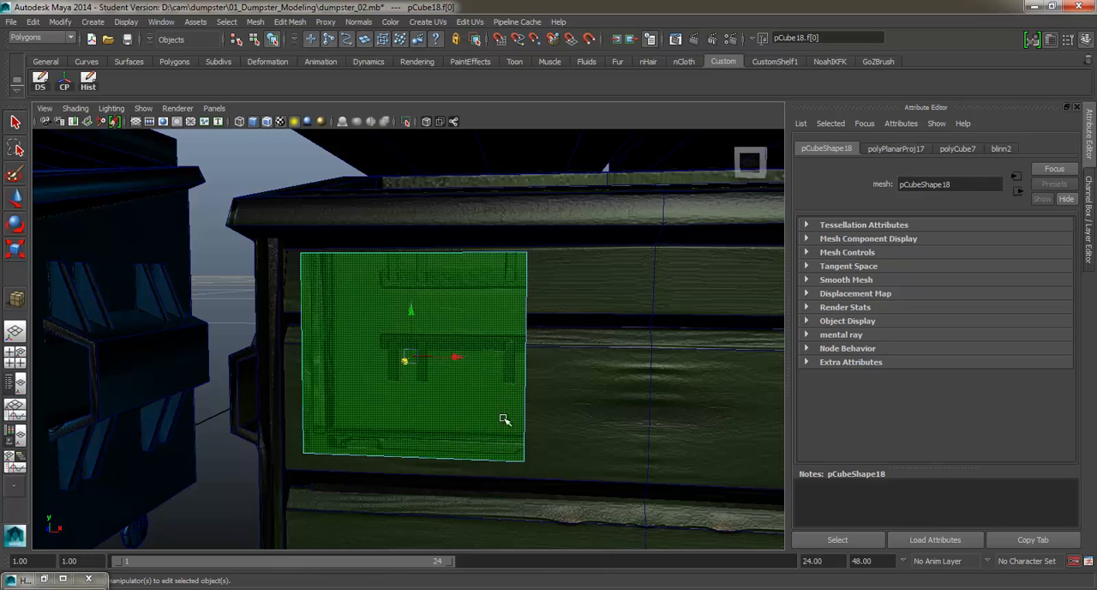
In the UV Texture Editor, convert the face selection to UVs, scale them down and place them over the DO NOT BLOCK DUMPSTER sign
{"action": "left_click", "coordinate": [165, 23]}
{"action": "left_click", "coordinate": [201, 200]}
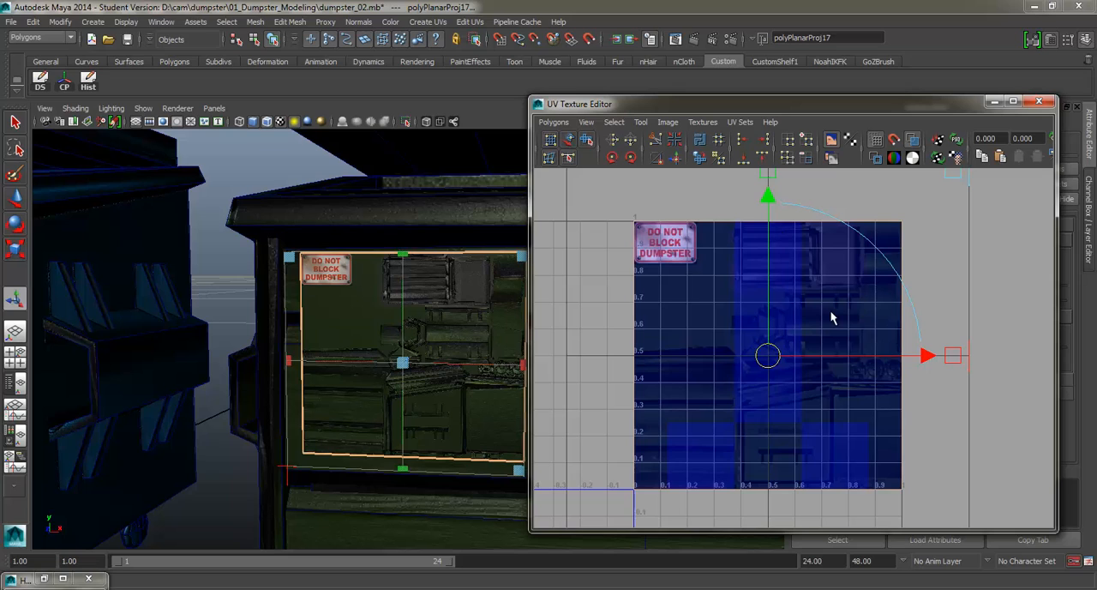
{"action": "right_click", "coordinate": [832, 312]}
{"action": "right_click", "coordinate": [835, 313], "text": "ctrl"}
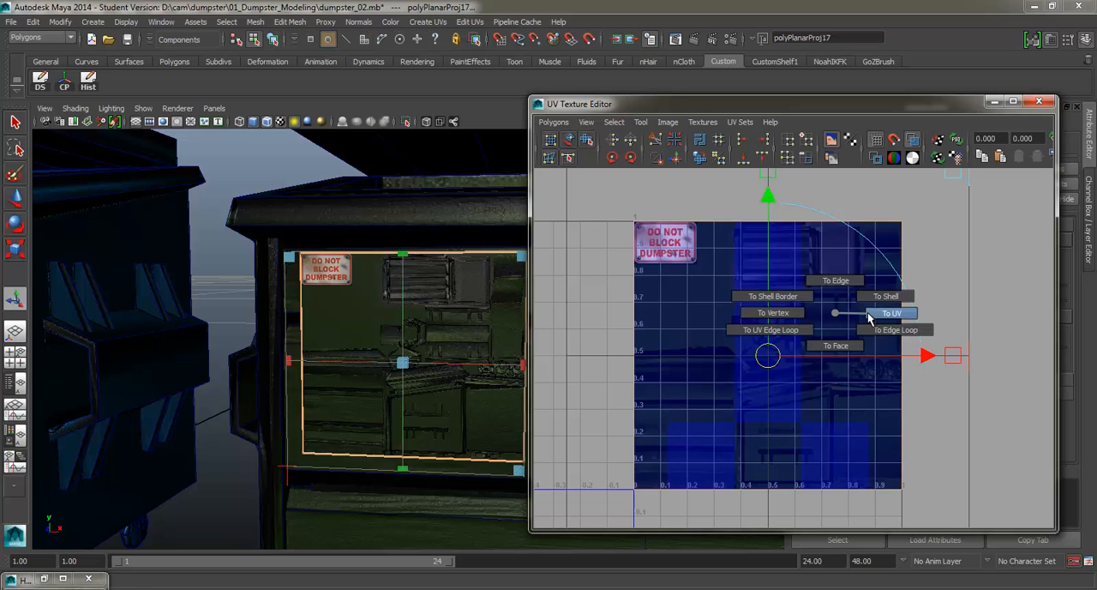
{"action": "scroll", "coordinate": [750, 326], "scroll_direction": "down", "scroll_amount": 1}
{"action": "key", "text": "r"}
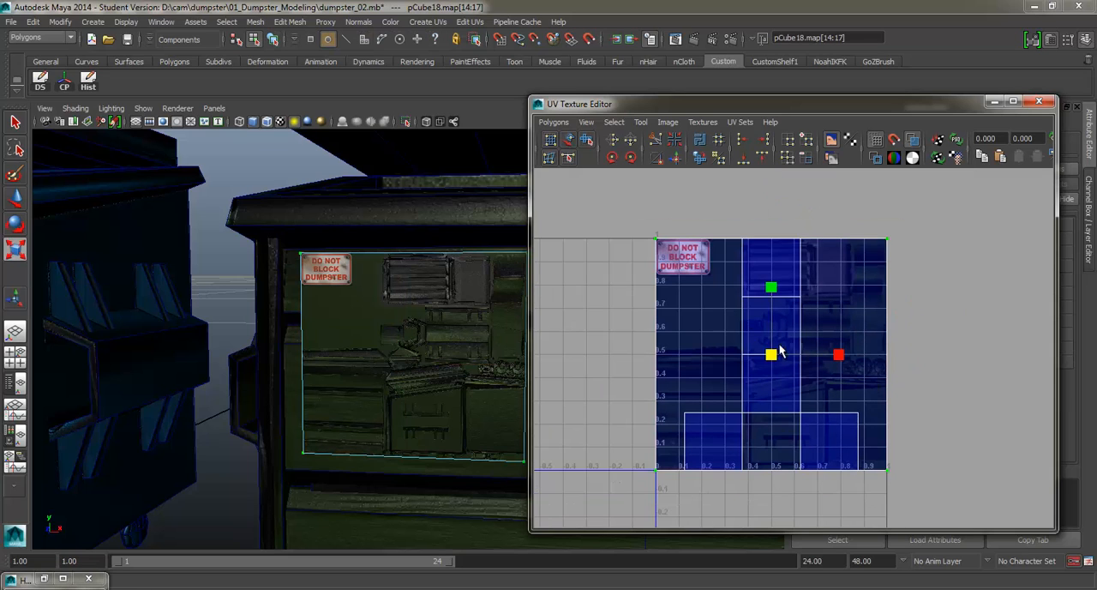
{"action": "left_click_drag", "start_coordinate": [756, 371], "coordinate": [681, 268]}
{"action": "key", "text": "w"}
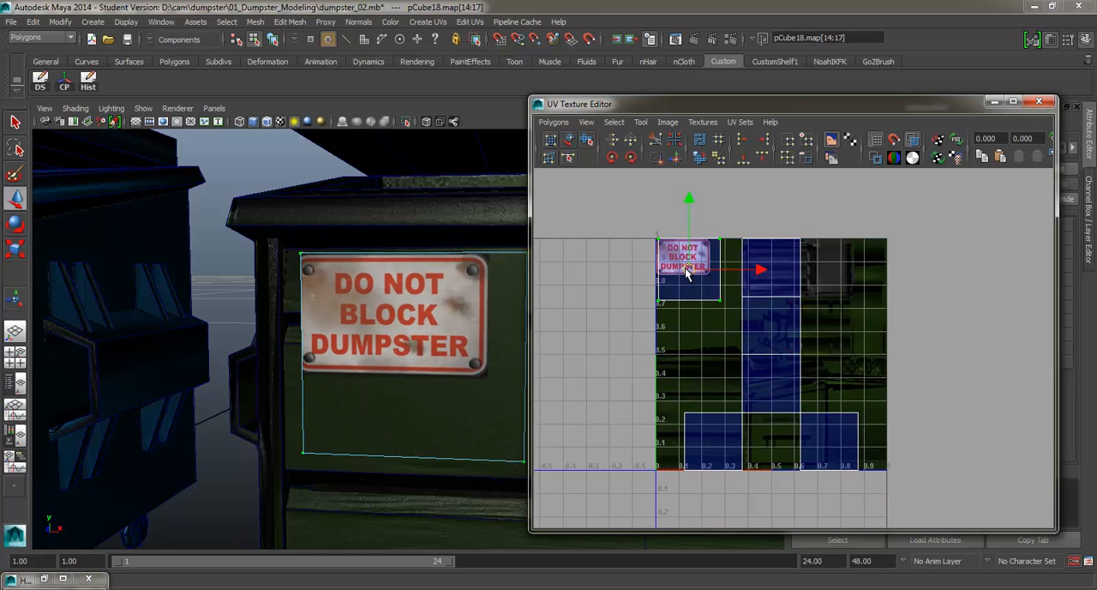
Align the UV shell with the sign's corner, then fit its lower and right edges tightly to the sign's border
{"action": "scroll", "coordinate": [685, 268], "scroll_direction": "up", "scroll_amount": 2}
{"action": "scroll", "coordinate": [685, 254], "scroll_direction": "up", "scroll_amount": 3}
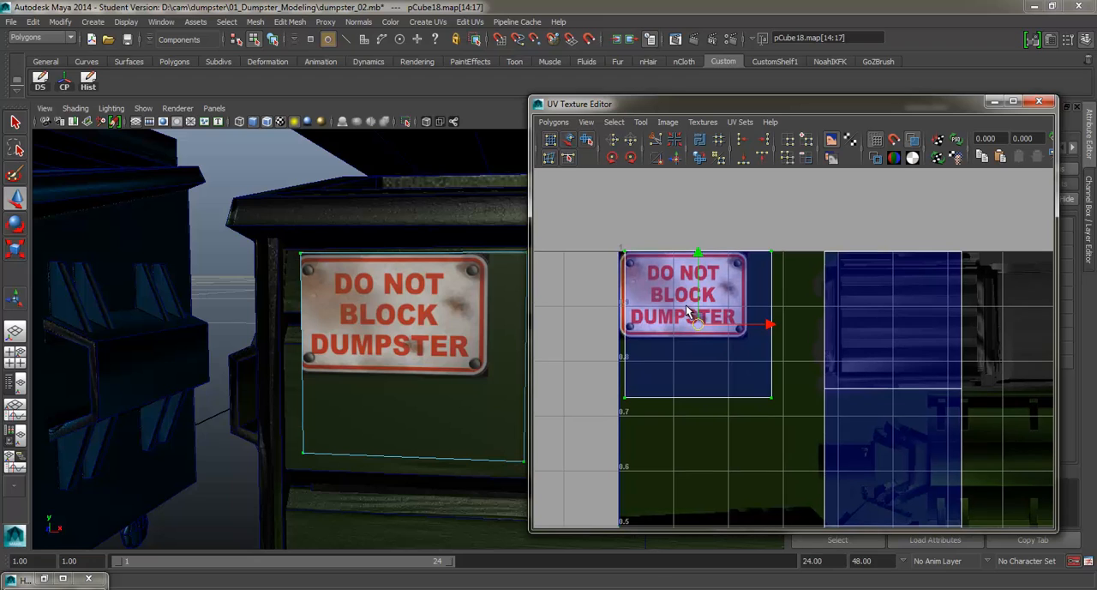
{"action": "left_click", "coordinate": [692, 316]}
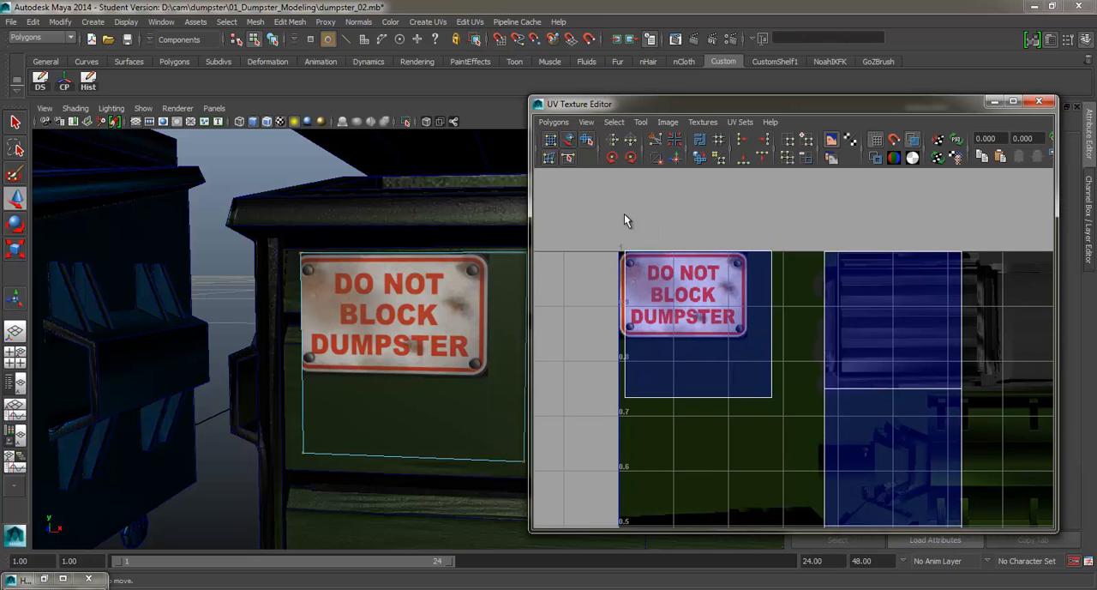
{"action": "left_click_drag", "start_coordinate": [624, 220], "coordinate": [793, 408]}
{"action": "left_click_drag", "start_coordinate": [698, 324], "coordinate": [689, 322]}
{"action": "left_click_drag", "start_coordinate": [605, 346], "coordinate": [785, 421]}
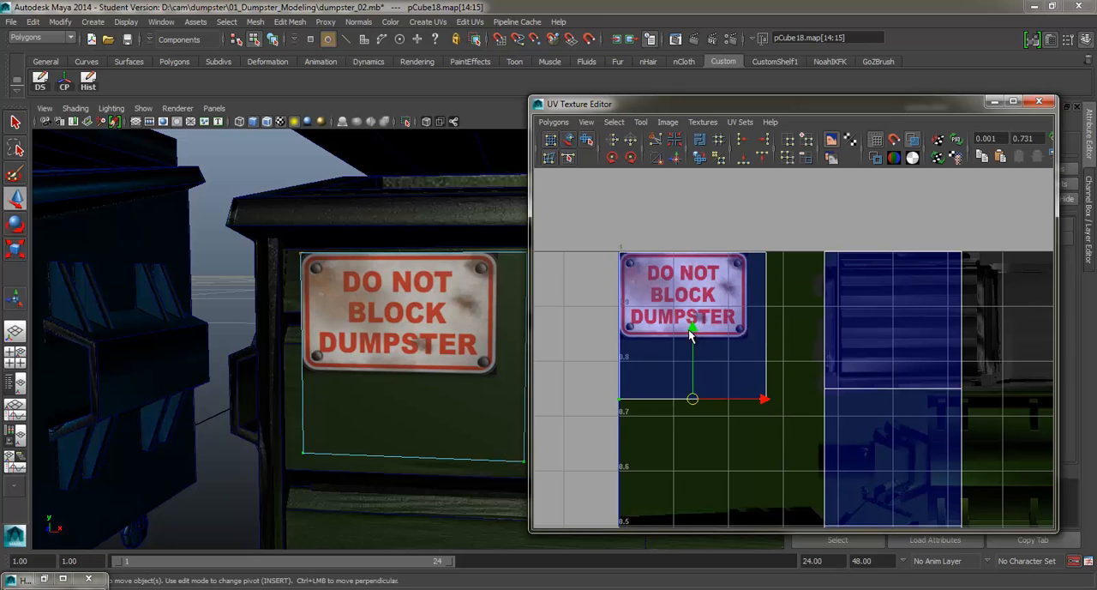
{"action": "left_click_drag", "start_coordinate": [689, 330], "coordinate": [696, 273]}
{"action": "left_click_drag", "start_coordinate": [726, 226], "coordinate": [795, 368]}
{"action": "left_click_drag", "start_coordinate": [836, 297], "coordinate": [806, 298]}
Return the panel to object mode, scale it to the sign's proportions and position it on the dumpster's upper front
{"action": "right_click", "coordinate": [408, 304]}
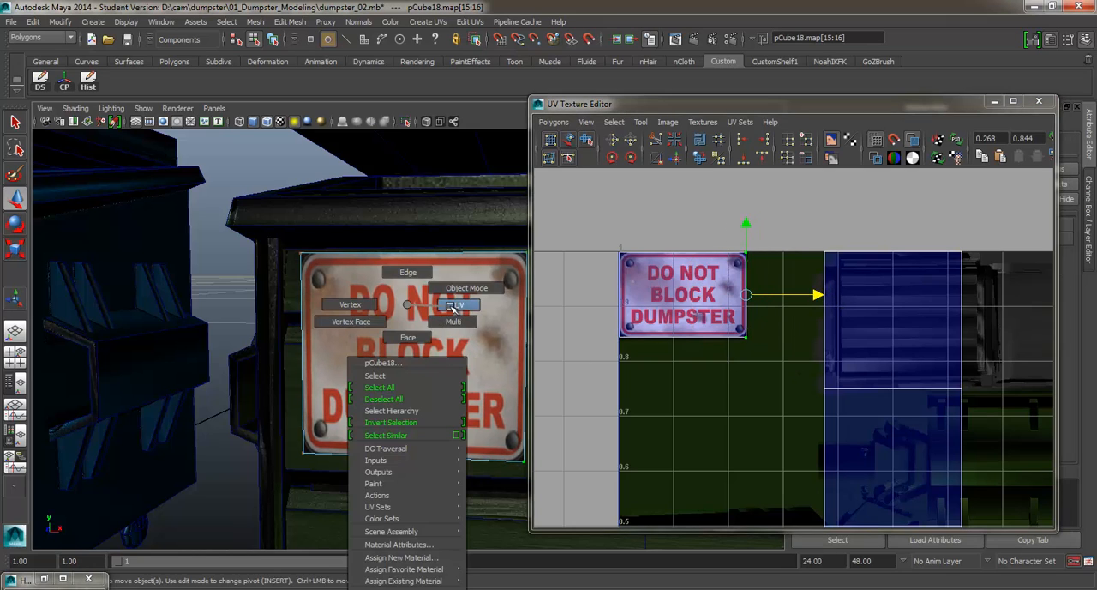
{"action": "left_click", "coordinate": [466, 288]}
{"action": "key", "text": "r"}
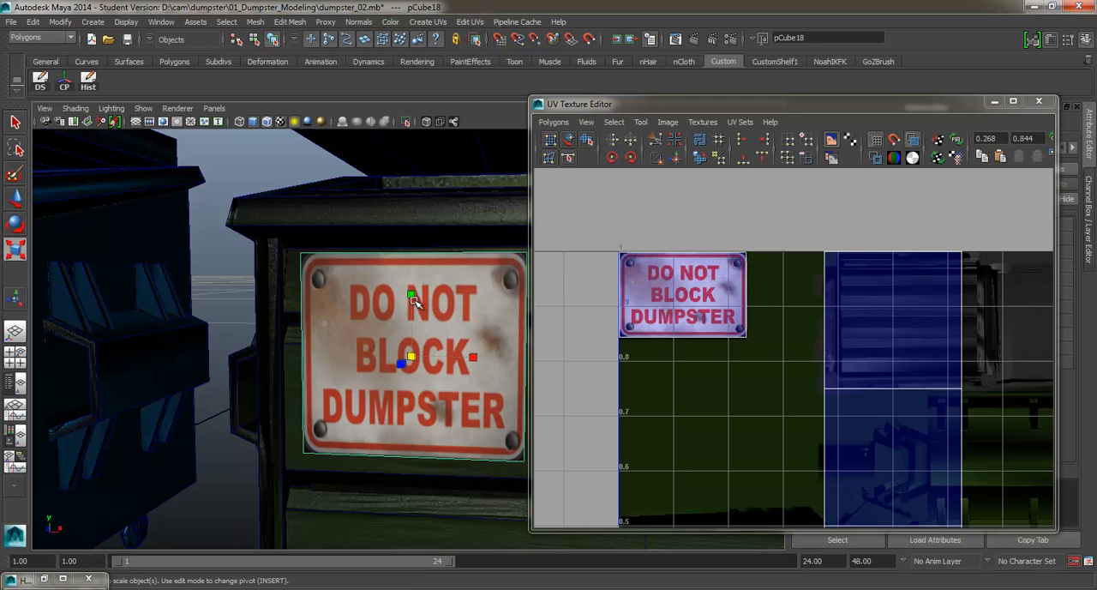
{"action": "left_click_drag", "start_coordinate": [413, 300], "coordinate": [134, 434]}
{"action": "key", "text": "w"}
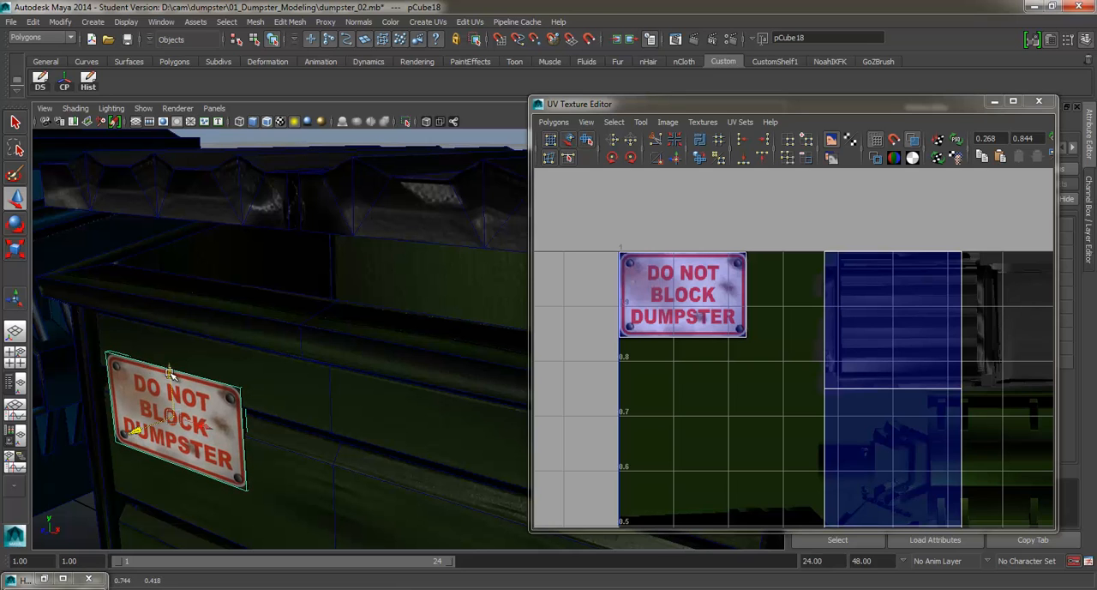
{"action": "left_click_drag", "start_coordinate": [171, 374], "coordinate": [324, 341]}
{"action": "key", "text": "r"}
{"action": "left_click_drag", "start_coordinate": [340, 285], "coordinate": [331, 289]}
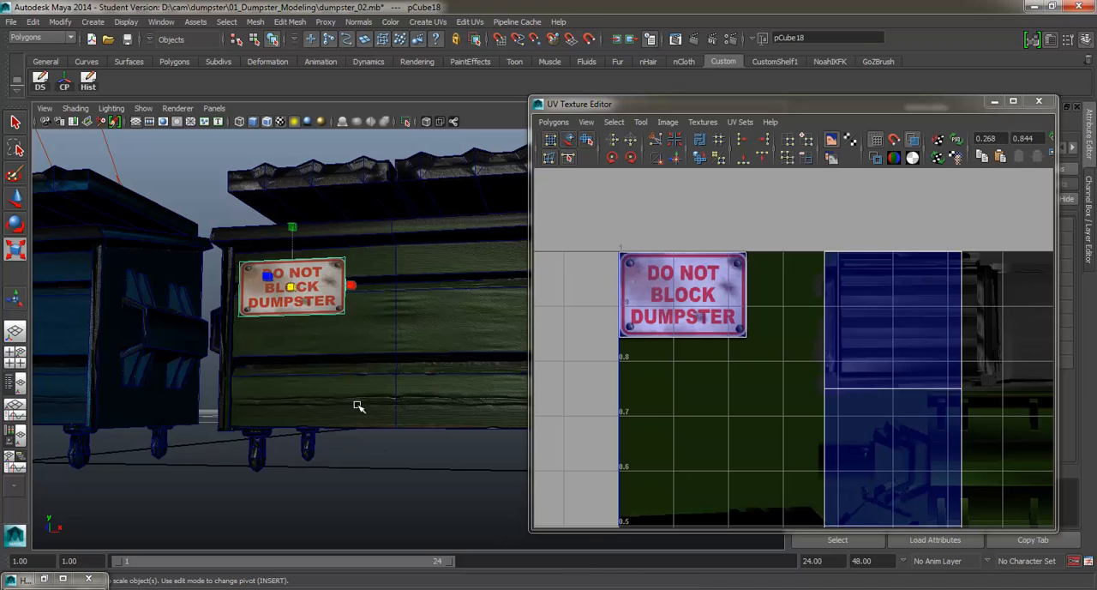
Open the file node behind the sign panel material's color and set the viewport renderer to Viewport 2.0
{"action": "right_click", "coordinate": [318, 301]}
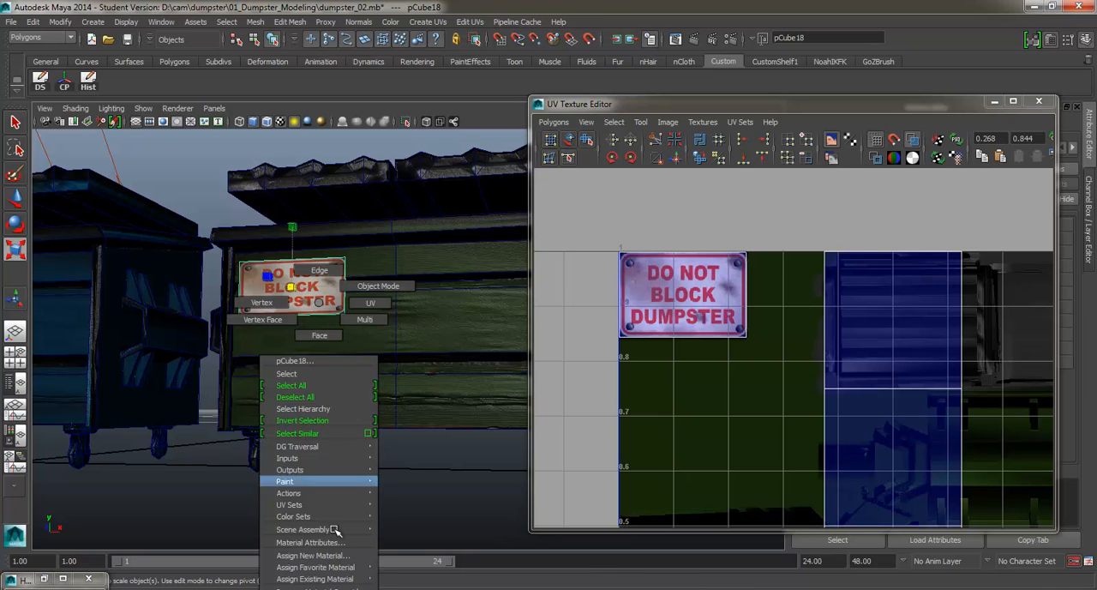
{"action": "left_click", "coordinate": [335, 540]}
{"action": "left_click_drag", "start_coordinate": [905, 107], "coordinate": [591, 247]}
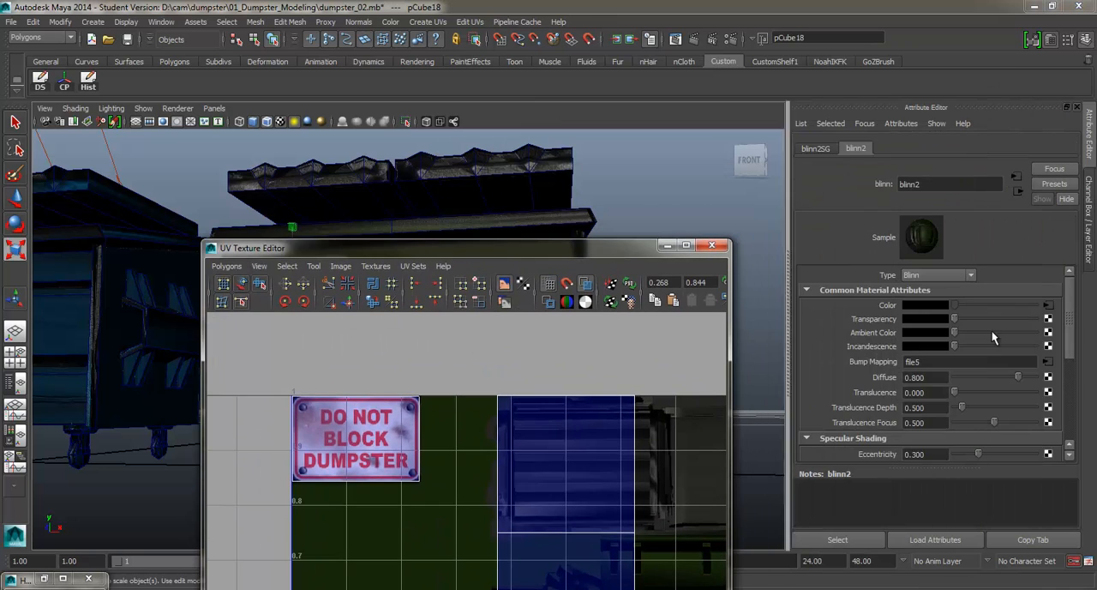
{"action": "left_click", "coordinate": [1047, 305]}
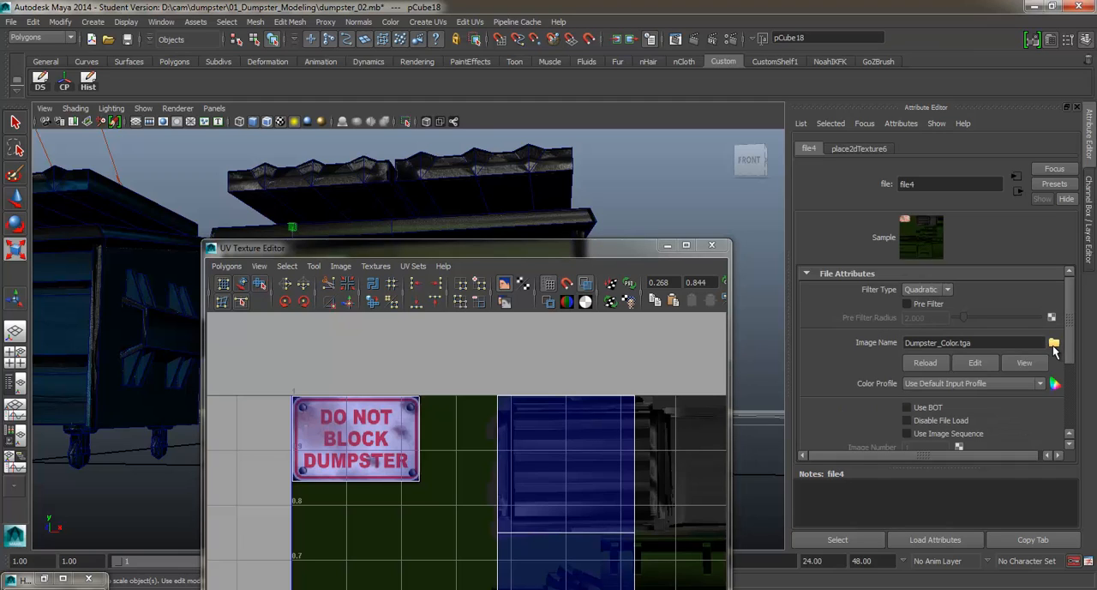
{"action": "left_click", "coordinate": [183, 108]}
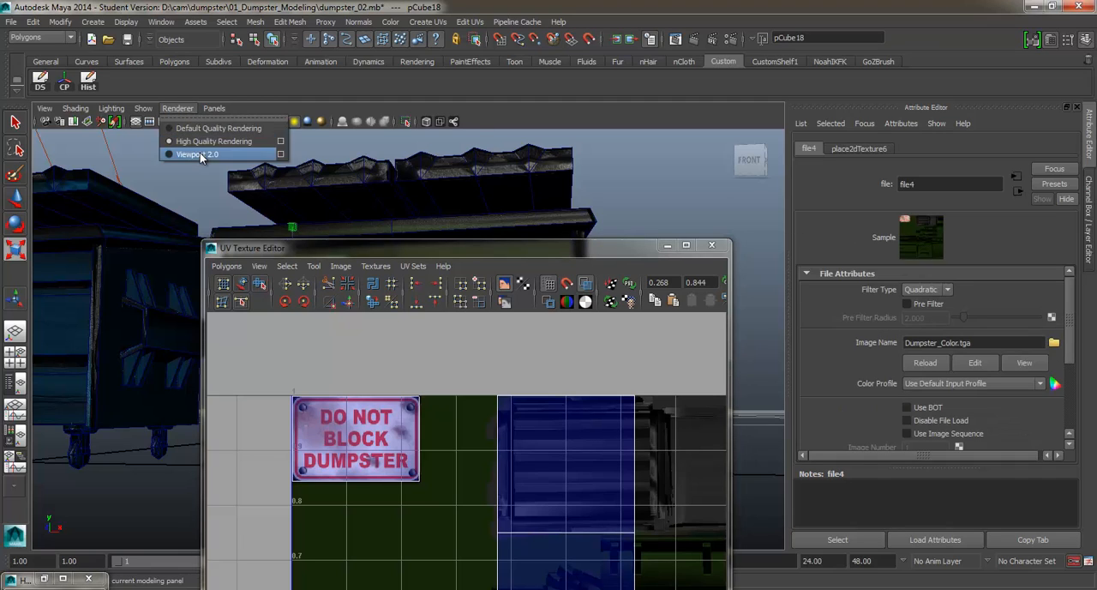
{"action": "left_click", "coordinate": [200, 153]}
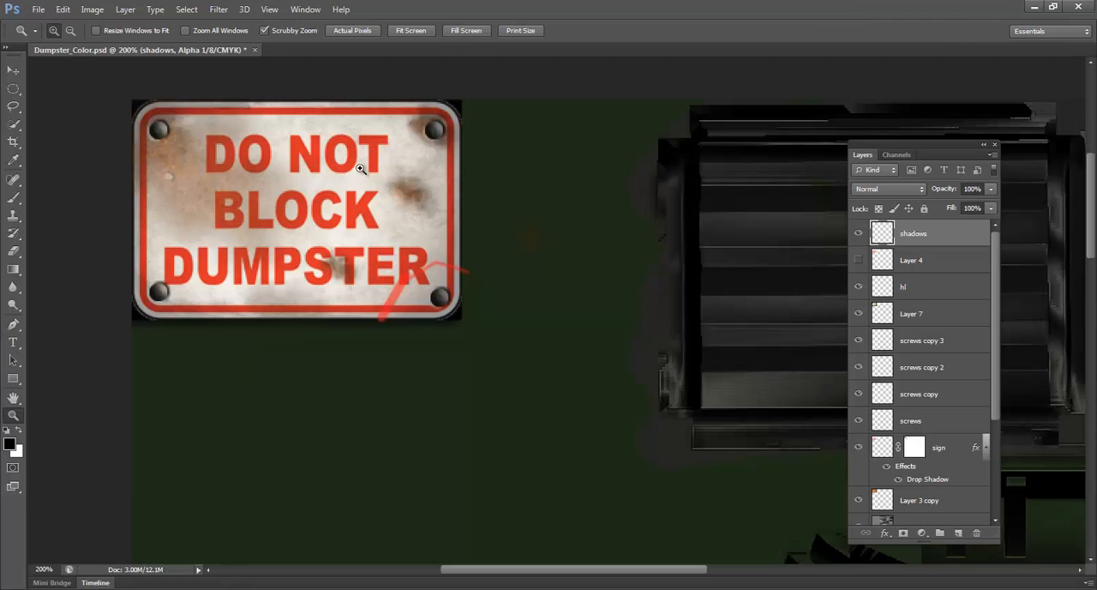
In Photoshop, save a Targa copy with alpha channels over Dumpster_Color.tga, at 32 bits/pixel
{"action": "left_click", "coordinate": [896, 154]}
{"action": "left_click", "coordinate": [862, 155]}
{"action": "left_click", "coordinate": [62, 10]}
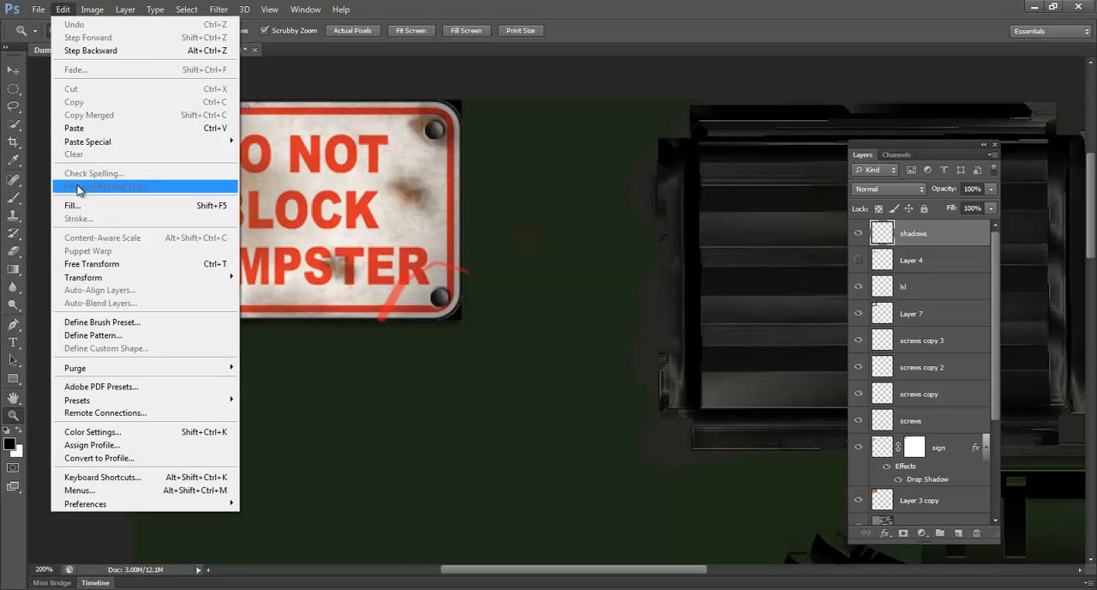
{"action": "left_click", "coordinate": [39, 9]}
{"action": "left_click", "coordinate": [86, 171]}
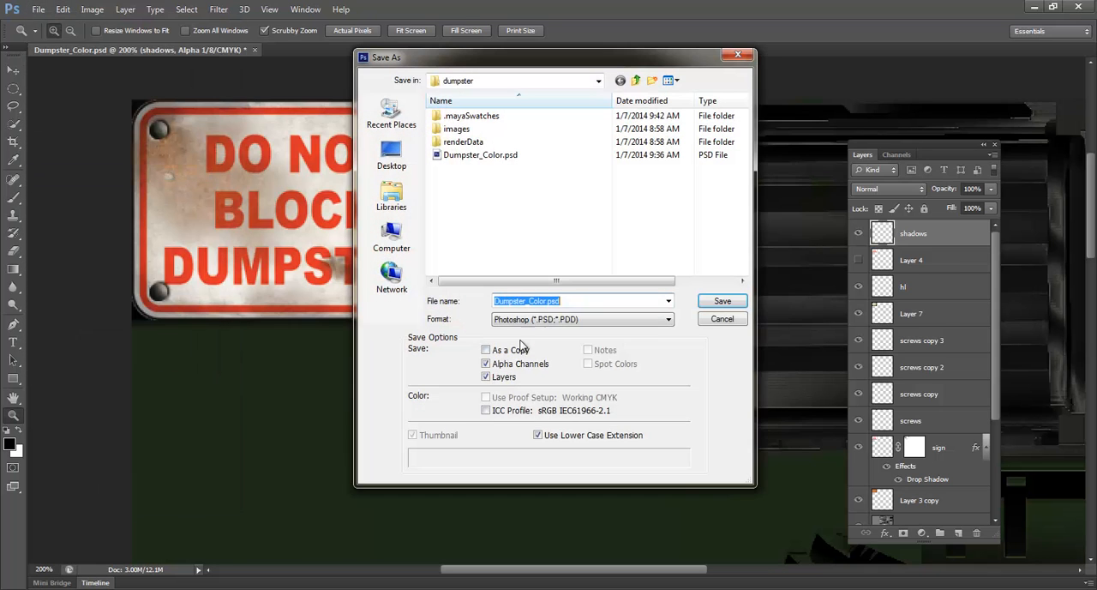
{"action": "left_click", "coordinate": [538, 323]}
{"action": "left_click", "coordinate": [539, 509]}
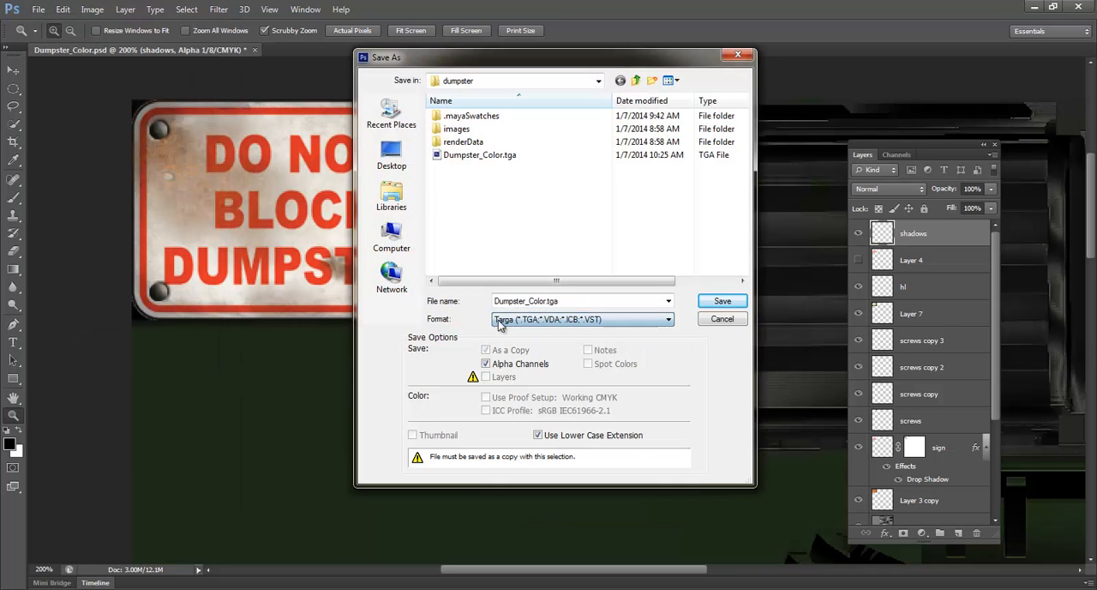
{"action": "double_click", "coordinate": [459, 157]}
{"action": "left_click", "coordinate": [514, 226]}
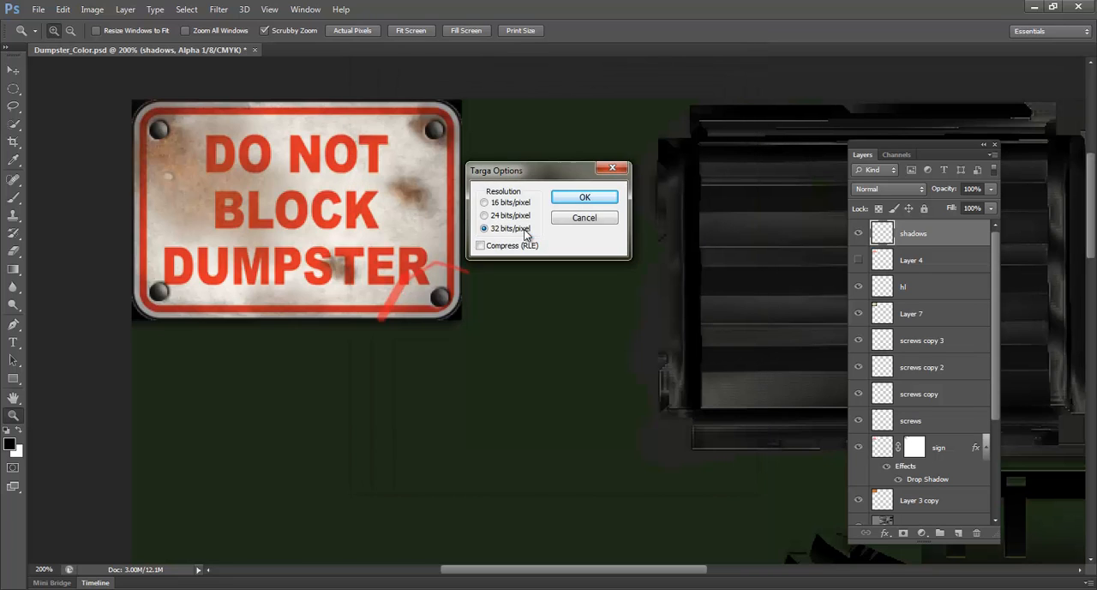
{"action": "left_click", "coordinate": [583, 195]}
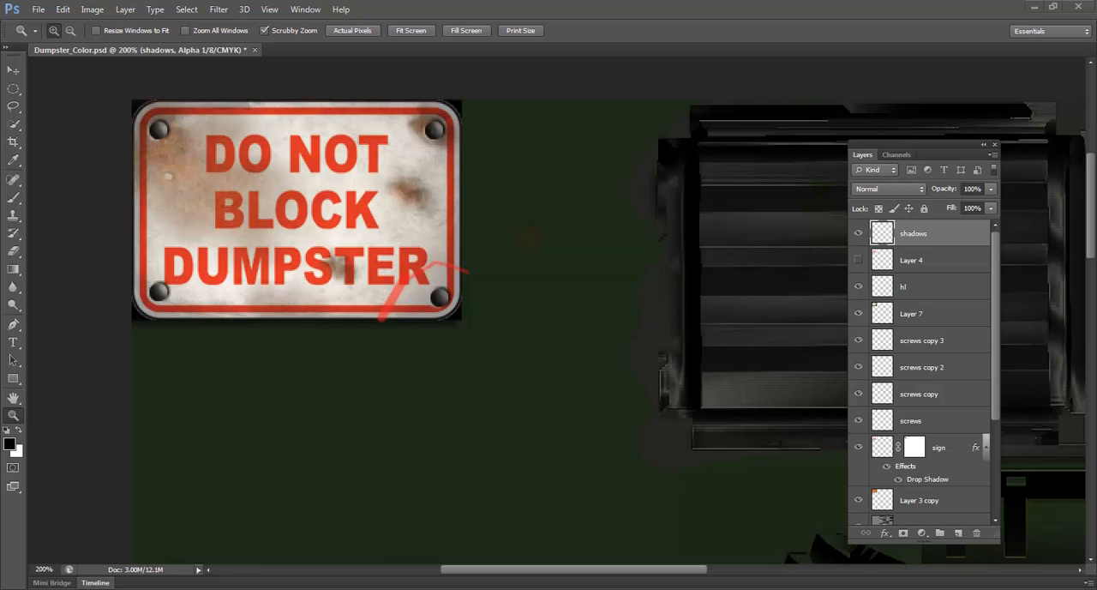
Switch to Maya, close the UV Texture Editor and return the green dumpster to object mode
{"action": "mouse_move", "coordinate": [291, 586]}
{"action": "left_click", "coordinate": [291, 540]}
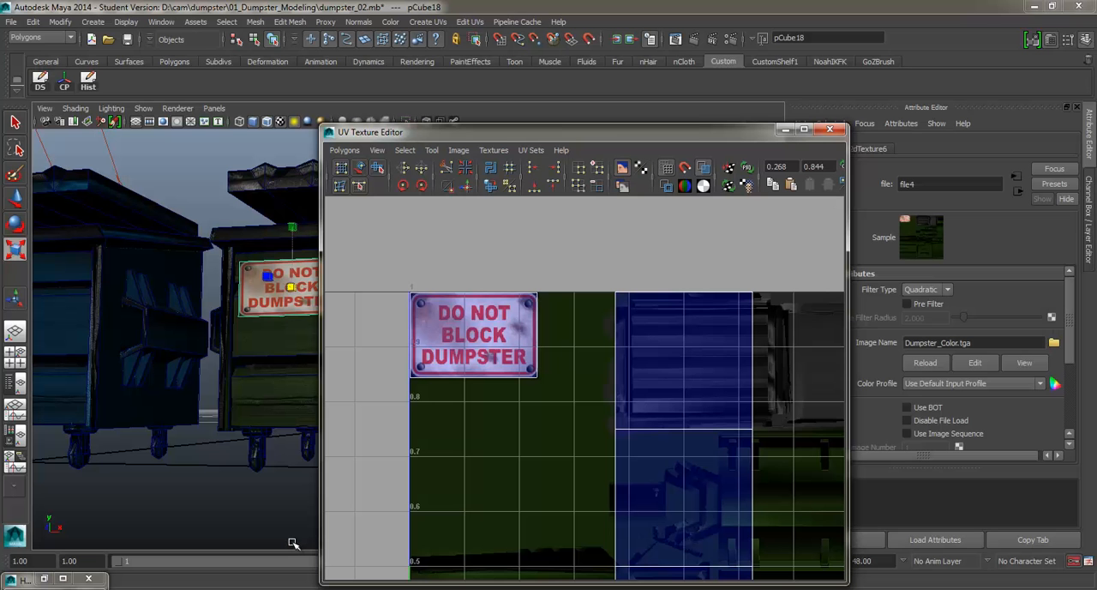
{"action": "left_click", "coordinate": [821, 135]}
{"action": "left_click_drag", "start_coordinate": [375, 257], "coordinate": [342, 262]}
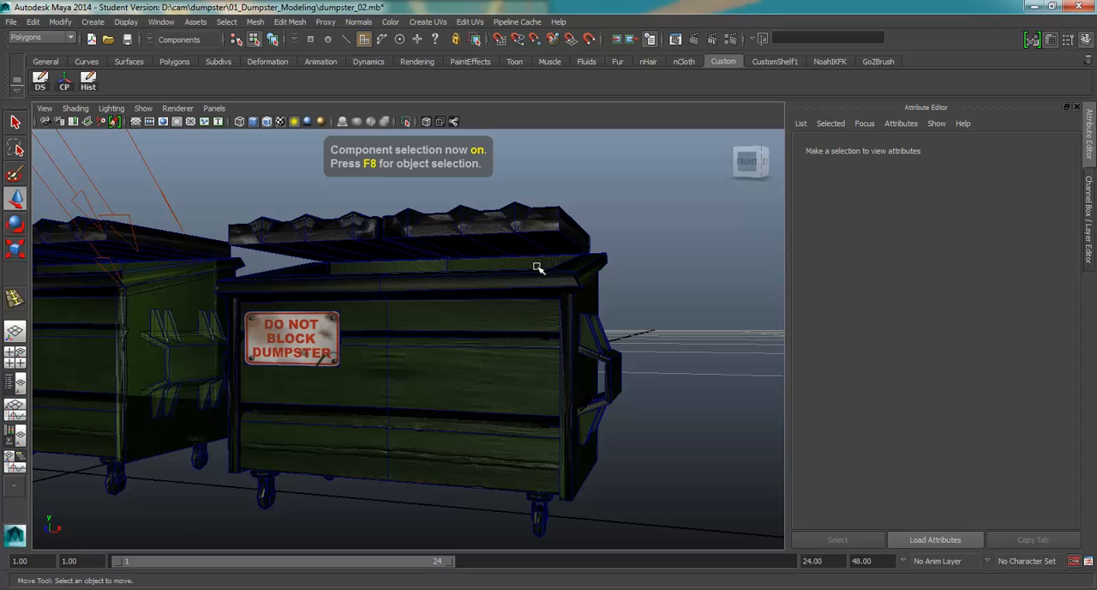
{"action": "left_click_drag", "start_coordinate": [414, 305], "coordinate": [458, 328]}
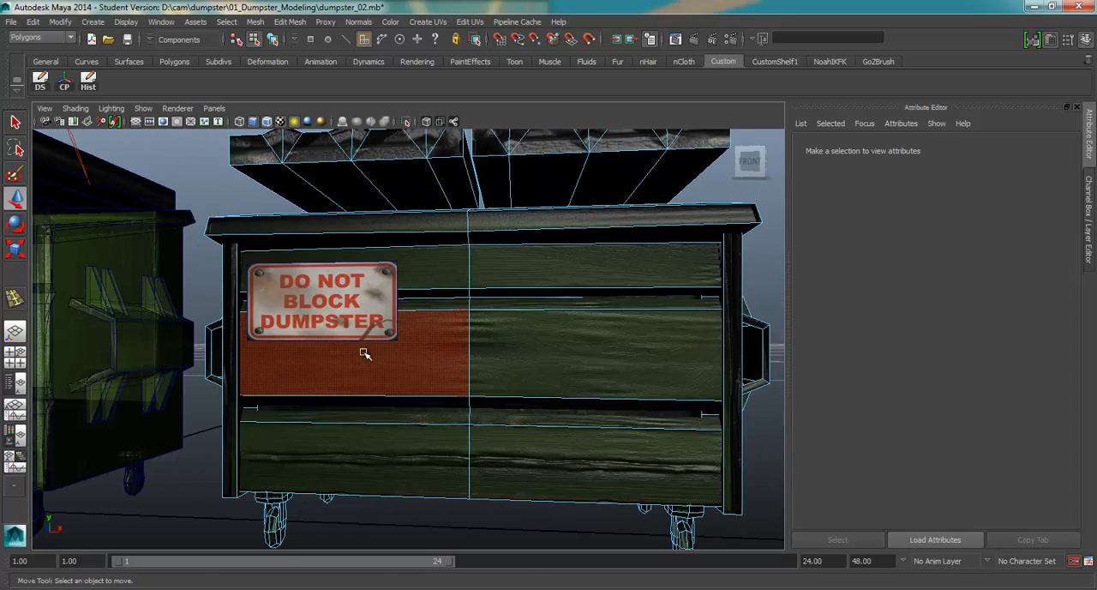
{"action": "left_click_drag", "start_coordinate": [364, 353], "coordinate": [482, 333]}
{"action": "right_click", "coordinate": [482, 333]}
{"action": "left_click", "coordinate": [531, 294]}
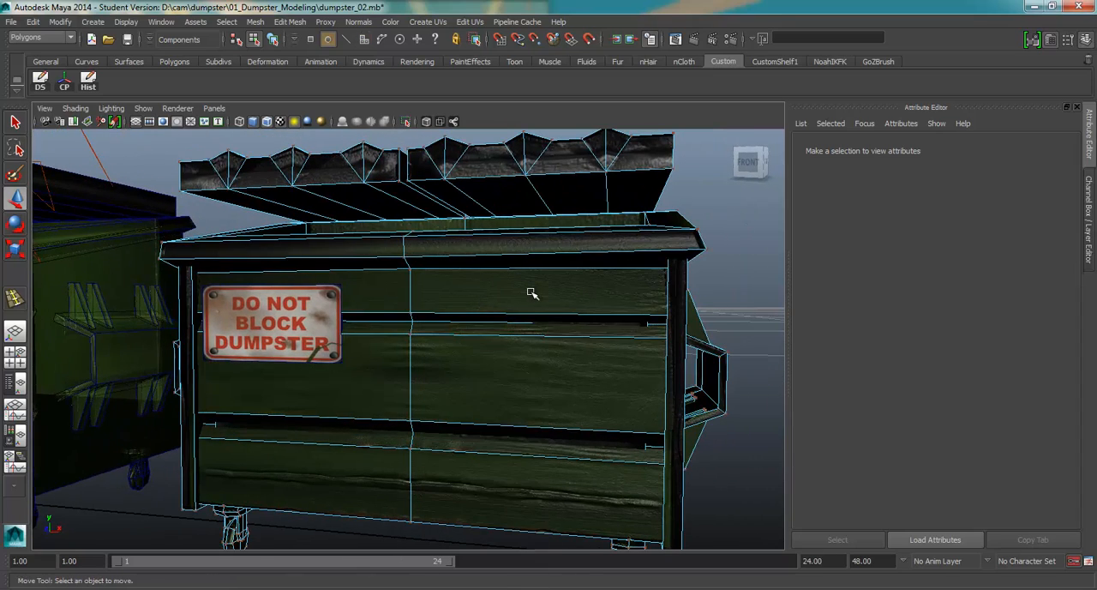
Examine the sign panel up close for the alpha strokes at its lower-right corner and its transparent edges
{"action": "left_click", "coordinate": [580, 275]}
{"action": "left_click", "coordinate": [225, 327]}
{"action": "scroll", "coordinate": [238, 330], "scroll_direction": "up", "scroll_amount": 6}
{"action": "left_click_drag", "start_coordinate": [237, 330], "coordinate": [266, 323]}
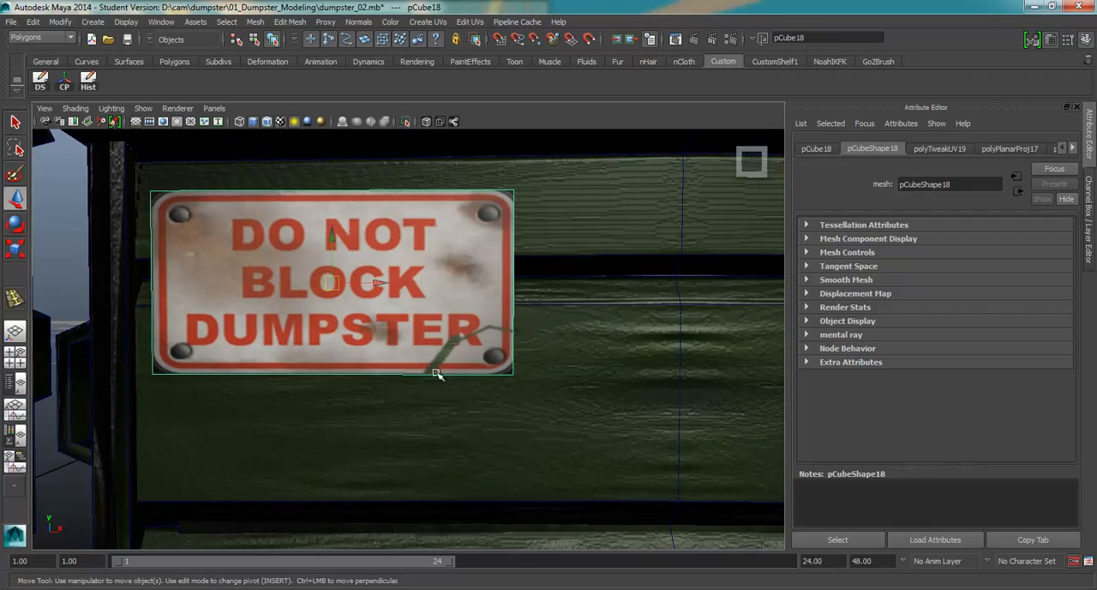
{"action": "left_click_drag", "start_coordinate": [460, 327], "coordinate": [654, 290]}
{"action": "scroll", "coordinate": [369, 348], "scroll_direction": "down", "scroll_amount": 6}
{"action": "left_click", "coordinate": [655, 289]}
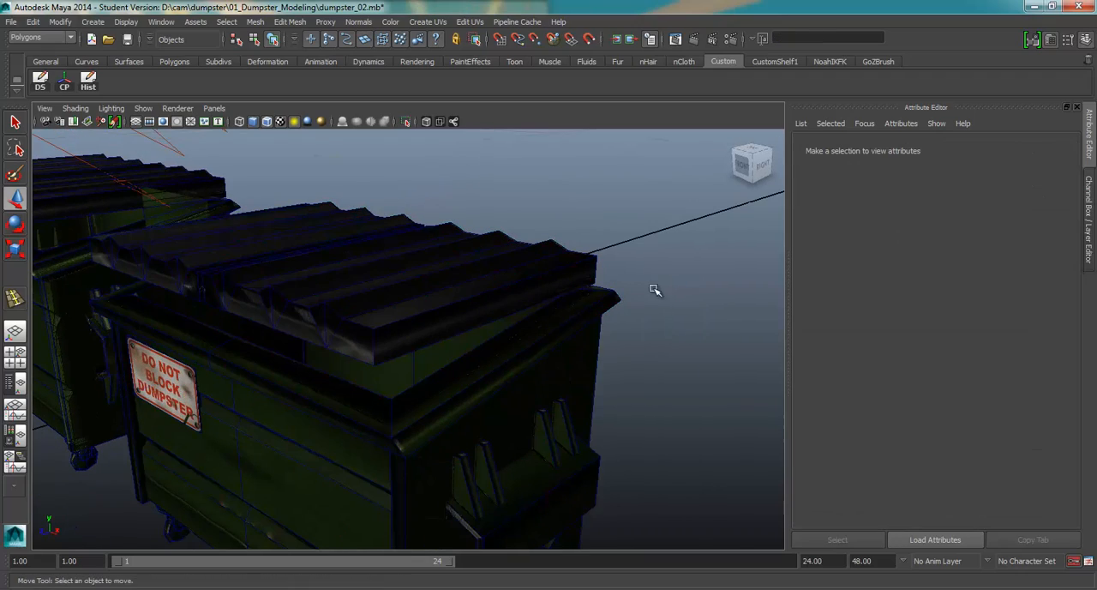
Turn off the wireframe-on-shaded display and view the dumpsters from several sides, ending at the sign's front
{"action": "left_click", "coordinate": [267, 121]}
{"action": "left_click", "coordinate": [437, 285]}
{"action": "scroll", "coordinate": [437, 285], "scroll_direction": "down", "scroll_amount": 4}
{"action": "left_click_drag", "start_coordinate": [437, 286], "coordinate": [353, 349]}
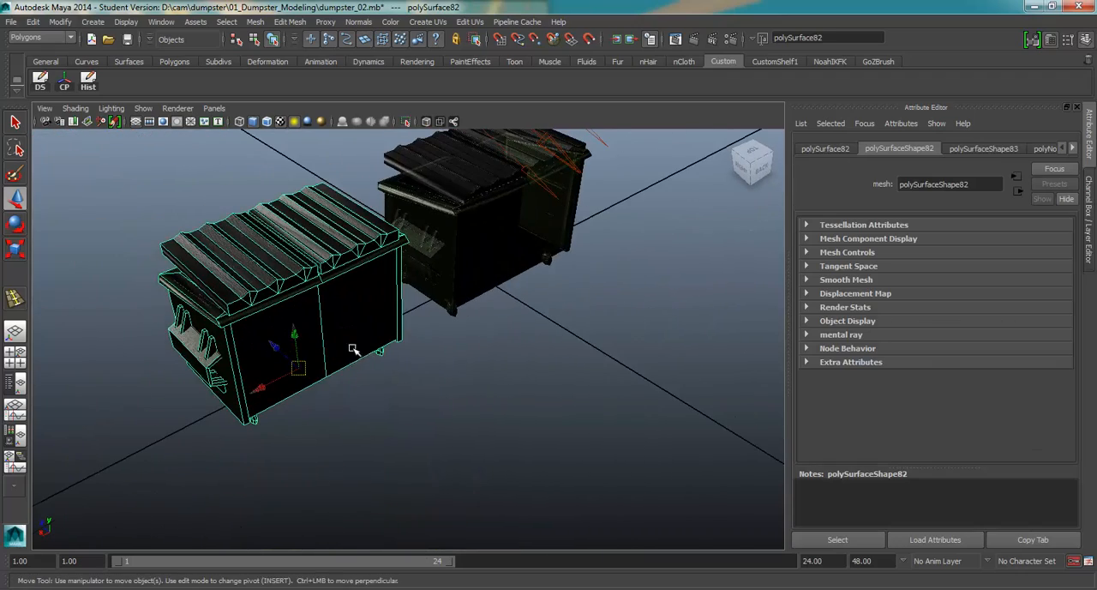
{"action": "left_click", "coordinate": [369, 391]}
{"action": "left_click_drag", "start_coordinate": [369, 392], "coordinate": [518, 377]}
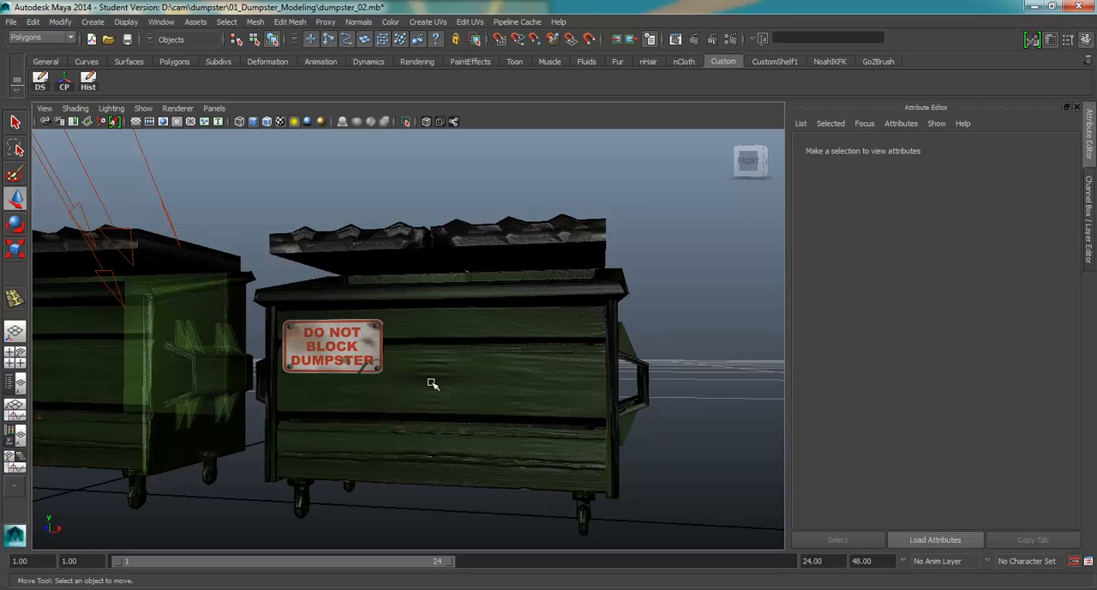
Combine the DO NOT BLOCK DUMPSTER sign panel and the dumpster it hangs on into one mesh
{"action": "left_click", "coordinate": [482, 354]}
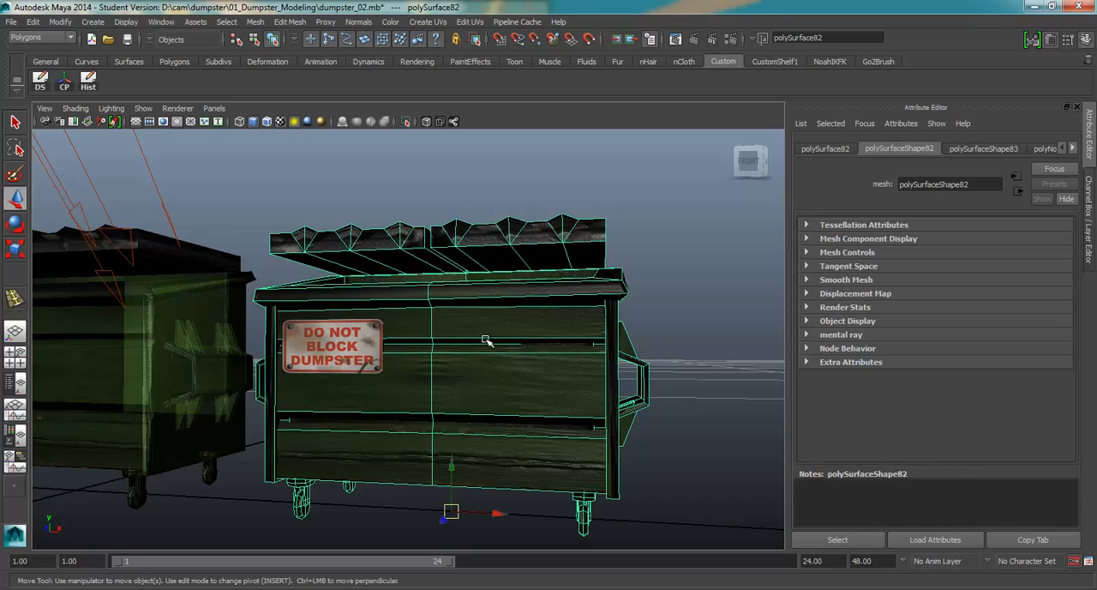
{"action": "left_click", "coordinate": [326, 364]}
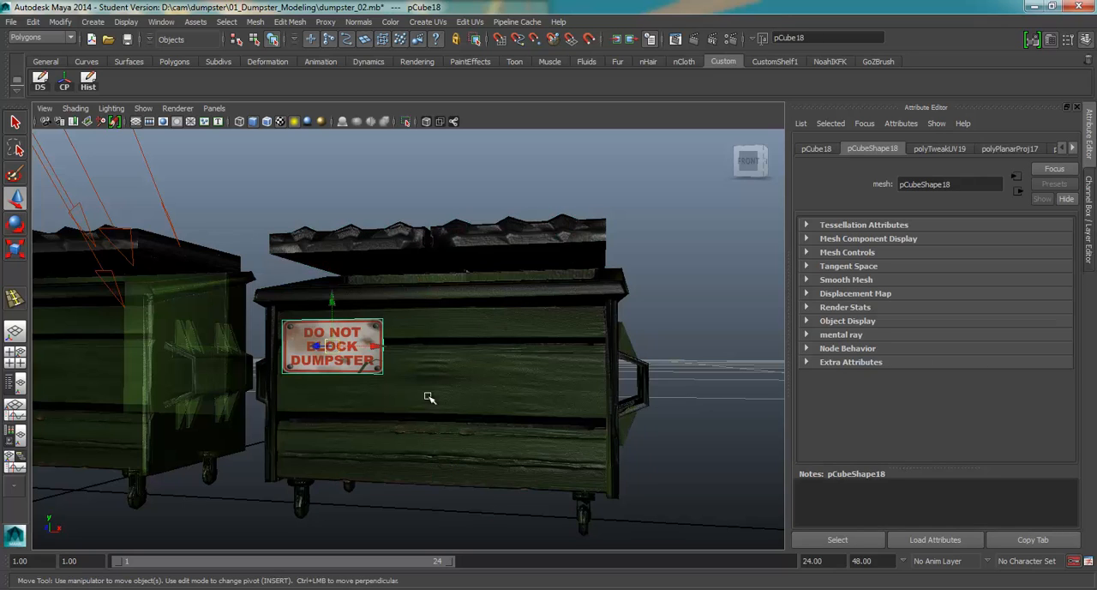
{"action": "left_click", "coordinate": [477, 299]}
{"action": "left_click_drag", "start_coordinate": [478, 299], "coordinate": [330, 315]}
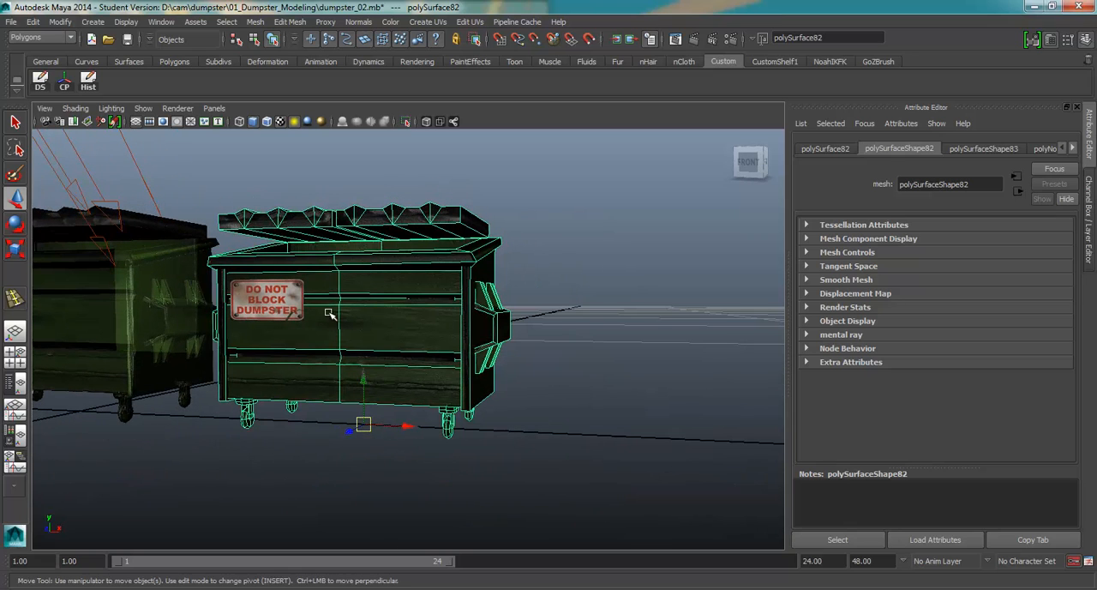
{"action": "left_click", "coordinate": [292, 307], "text": "shift"}
{"action": "right_click", "coordinate": [402, 284], "text": "shift"}
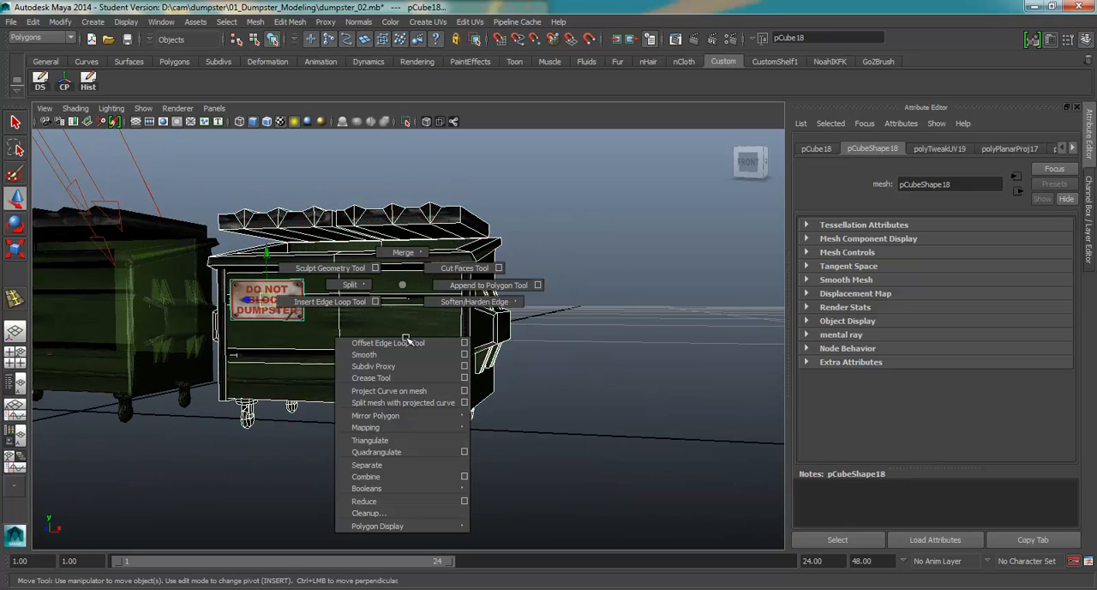
{"action": "left_click", "coordinate": [404, 474]}
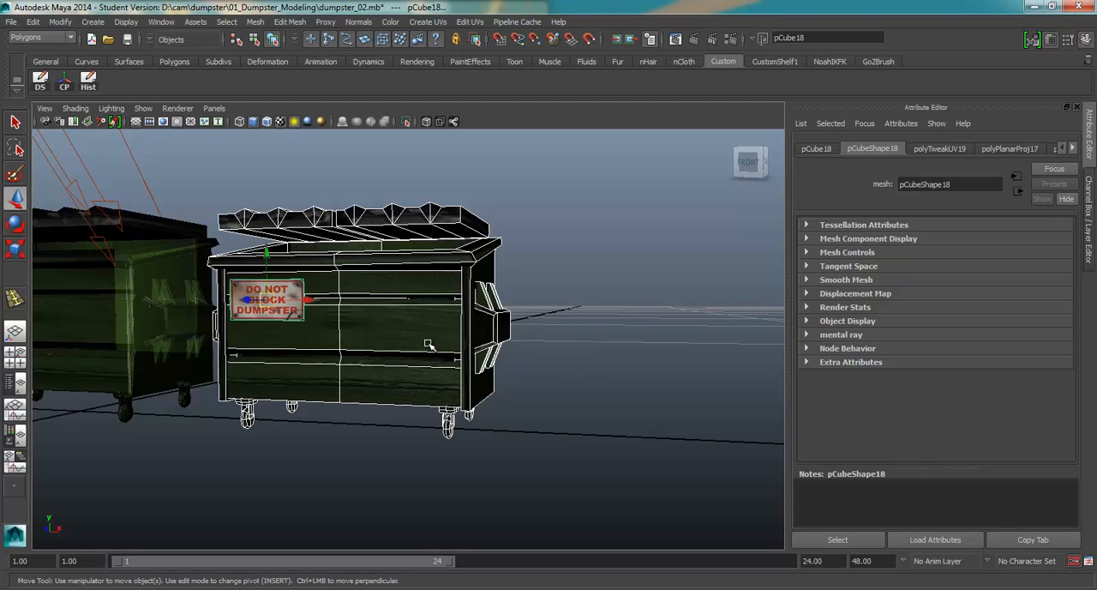
Center the combined mesh's pivot, then duplicate it and move the copy 2.011 units along X
{"action": "scroll", "coordinate": [429, 345], "scroll_direction": "down", "scroll_amount": 4}
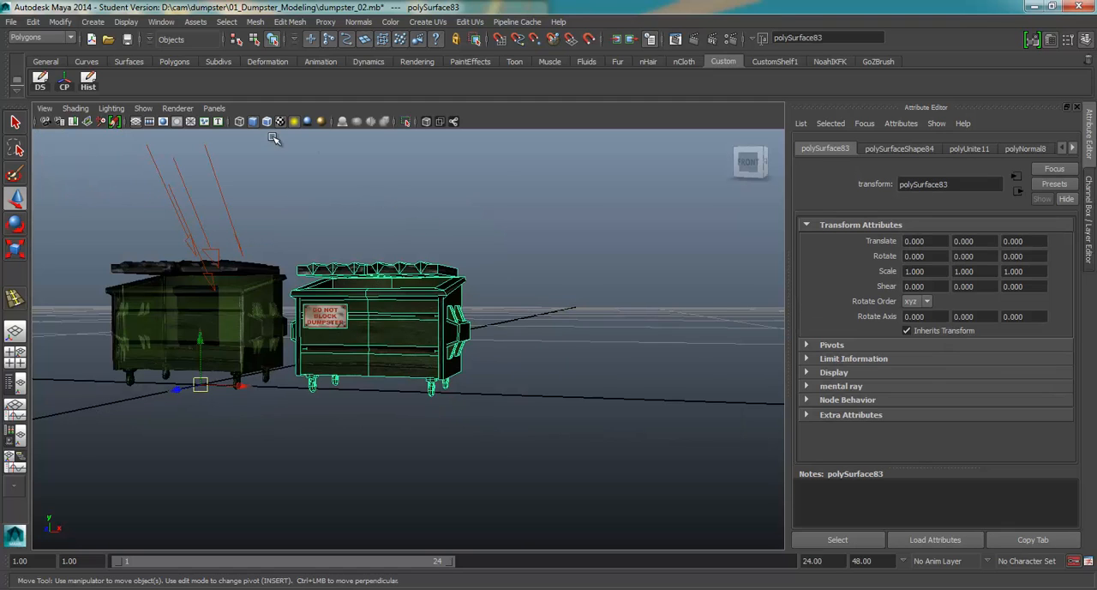
{"action": "left_click", "coordinate": [64, 81]}
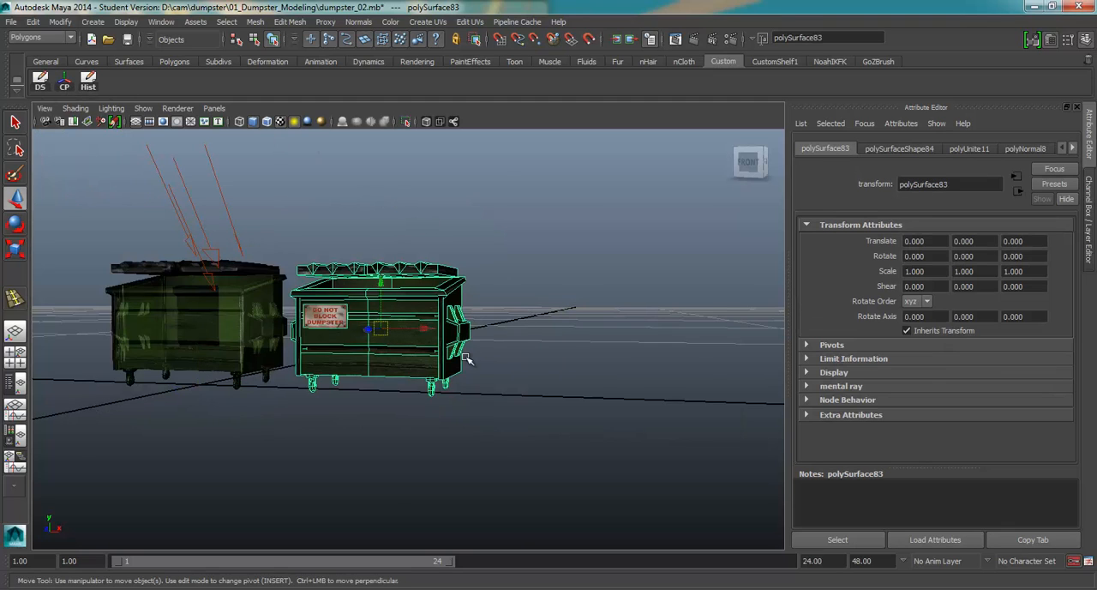
{"action": "key", "text": "ctrl+d"}
{"action": "left_click_drag", "start_coordinate": [422, 329], "coordinate": [572, 304]}
Select the vertices of the copied dumpster's right half and lower them with soft selection so that side sags
{"action": "right_click", "coordinate": [568, 302]}
{"action": "left_click", "coordinate": [512, 300]}
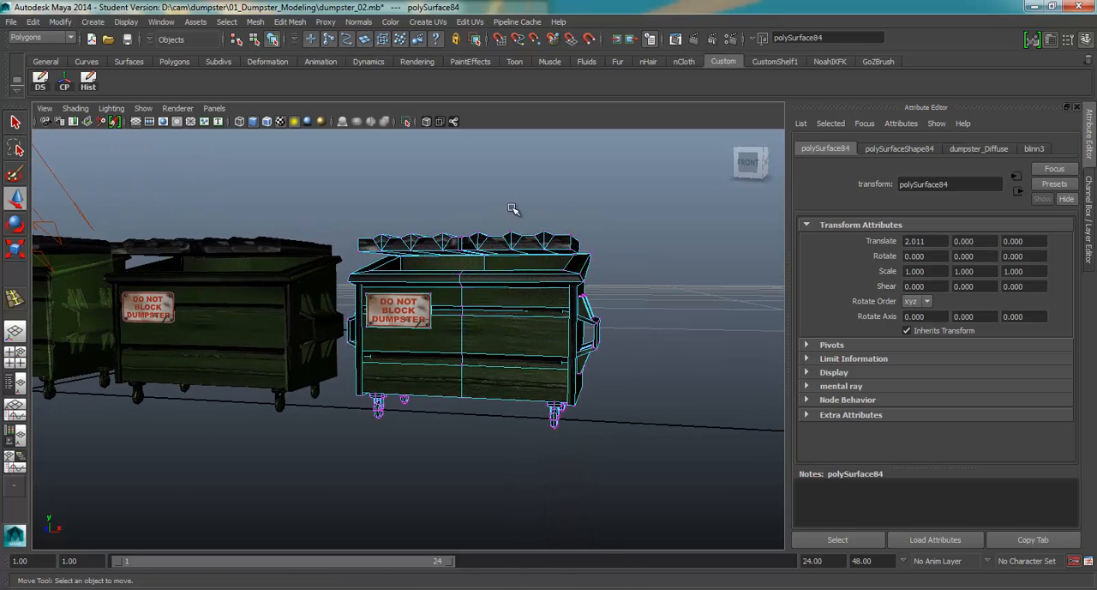
{"action": "left_click_drag", "start_coordinate": [512, 209], "coordinate": [657, 464]}
{"action": "key", "text": "b"}
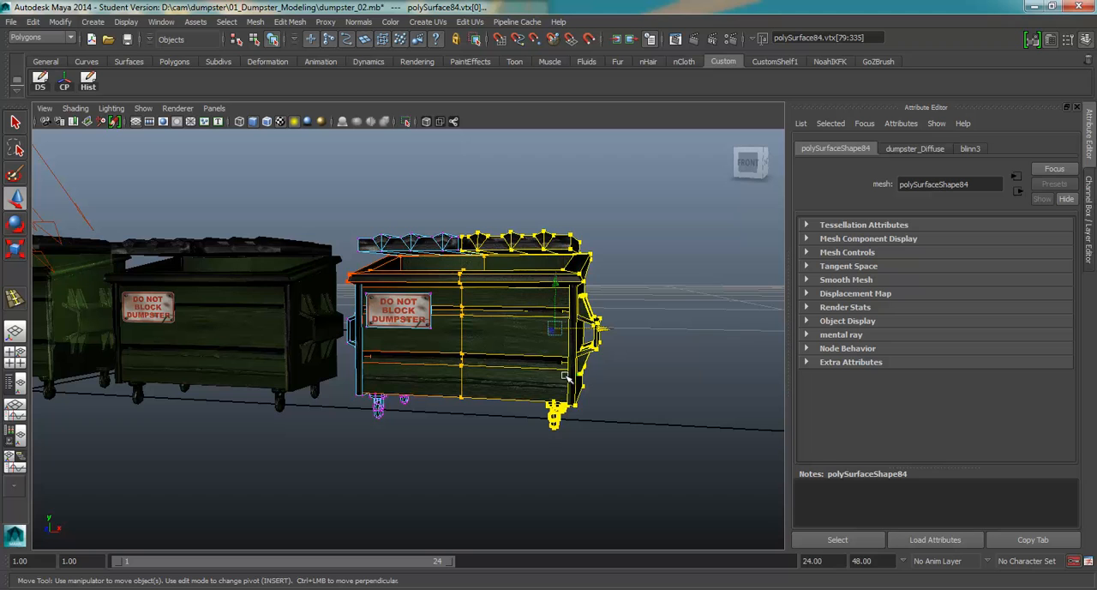
{"action": "left_click_drag", "start_coordinate": [594, 397], "coordinate": [309, 314]}
{"action": "left_click_drag", "start_coordinate": [542, 281], "coordinate": [573, 431]}
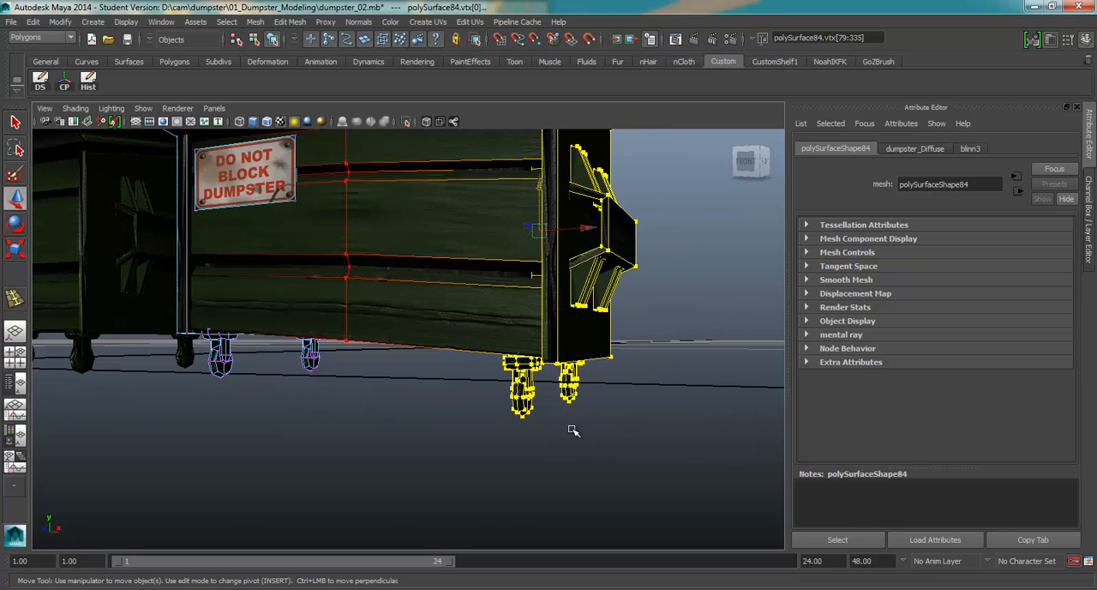
Select all faces of the copied dumpster's front-right caster and rotate the caster onto its side
{"action": "right_click", "coordinate": [535, 396]}
{"action": "left_click", "coordinate": [535, 336]}
{"action": "double_click", "coordinate": [520, 367]}
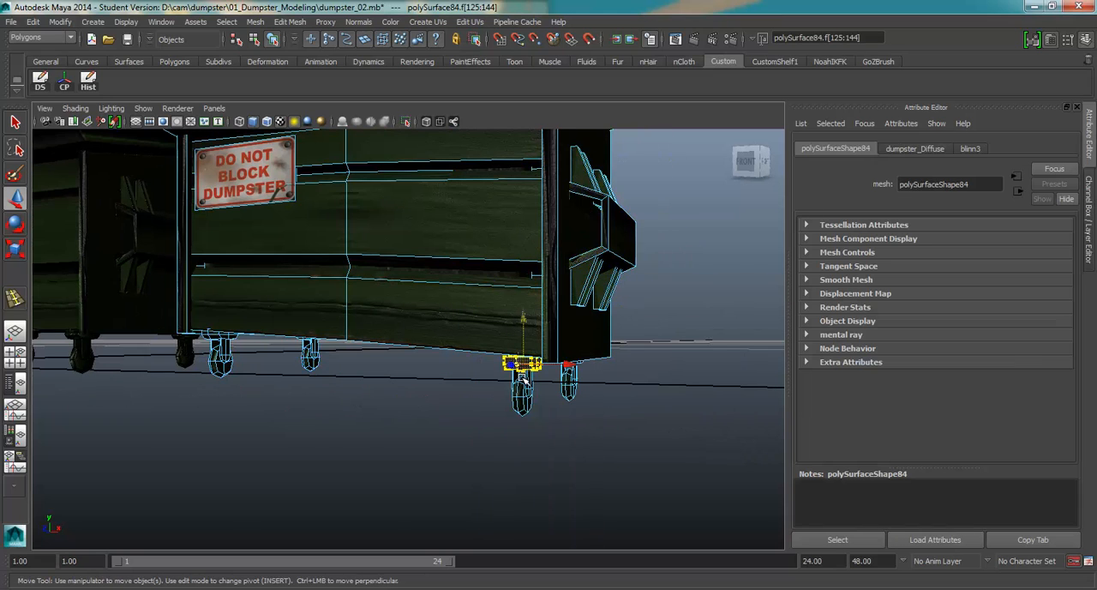
{"action": "double_click", "coordinate": [516, 390], "text": "shift"}
{"action": "double_click", "coordinate": [514, 376], "text": "shift"}
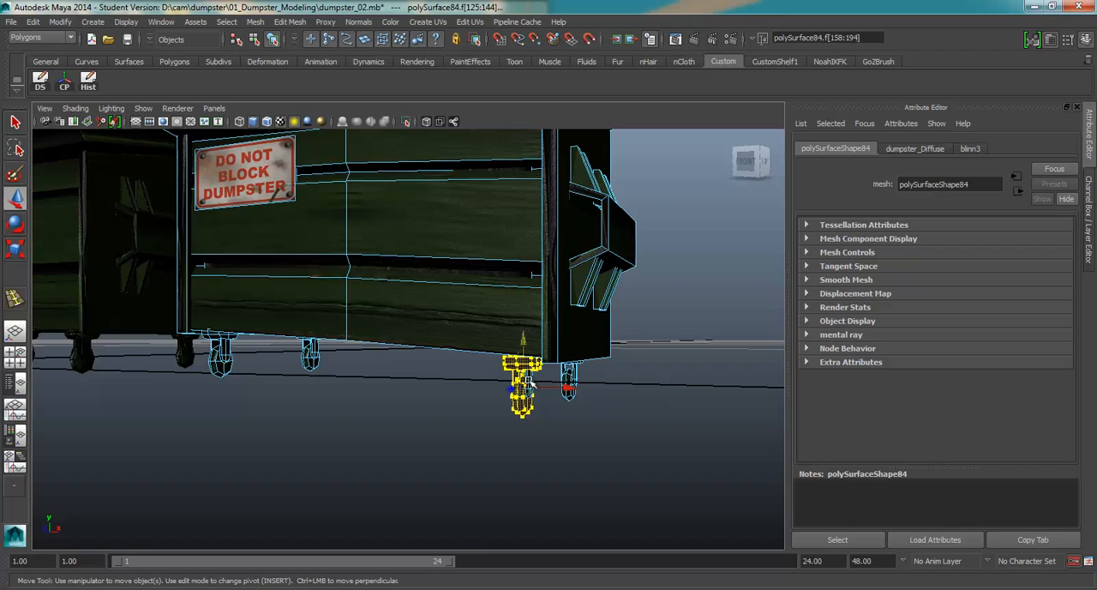
{"action": "left_click_drag", "start_coordinate": [525, 384], "coordinate": [581, 411]}
{"action": "double_click", "coordinate": [533, 380], "text": "shift"}
{"action": "key", "text": "e"}
{"action": "key", "text": "["}
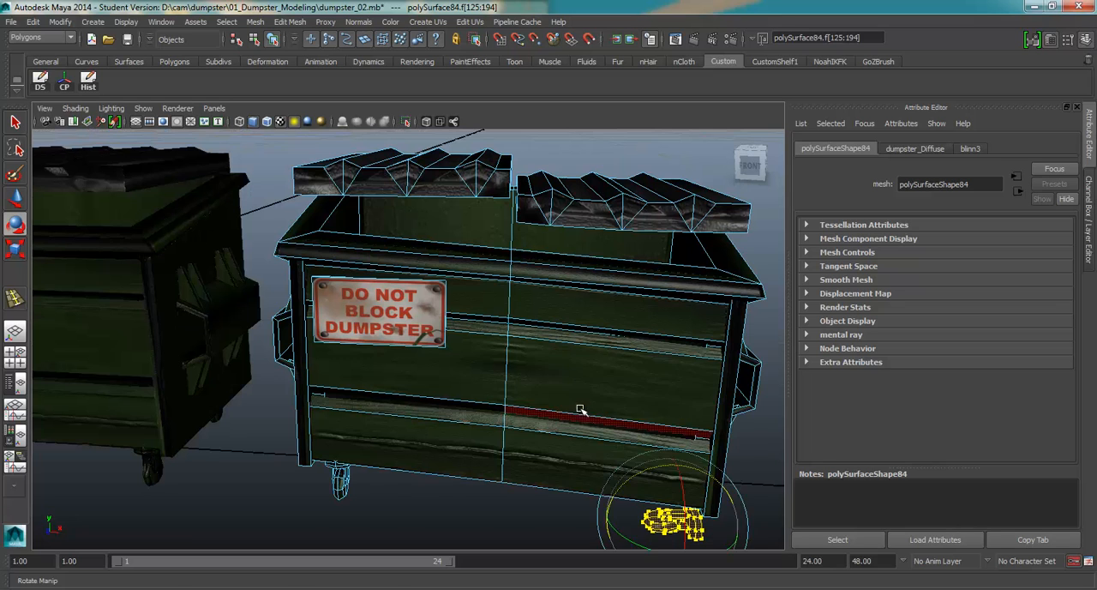
Move the tipped caster into place on the ground beneath the dumpster's front-right corner
{"action": "key", "text": "w"}
{"action": "left_click_drag", "start_coordinate": [703, 520], "coordinate": [526, 509]}
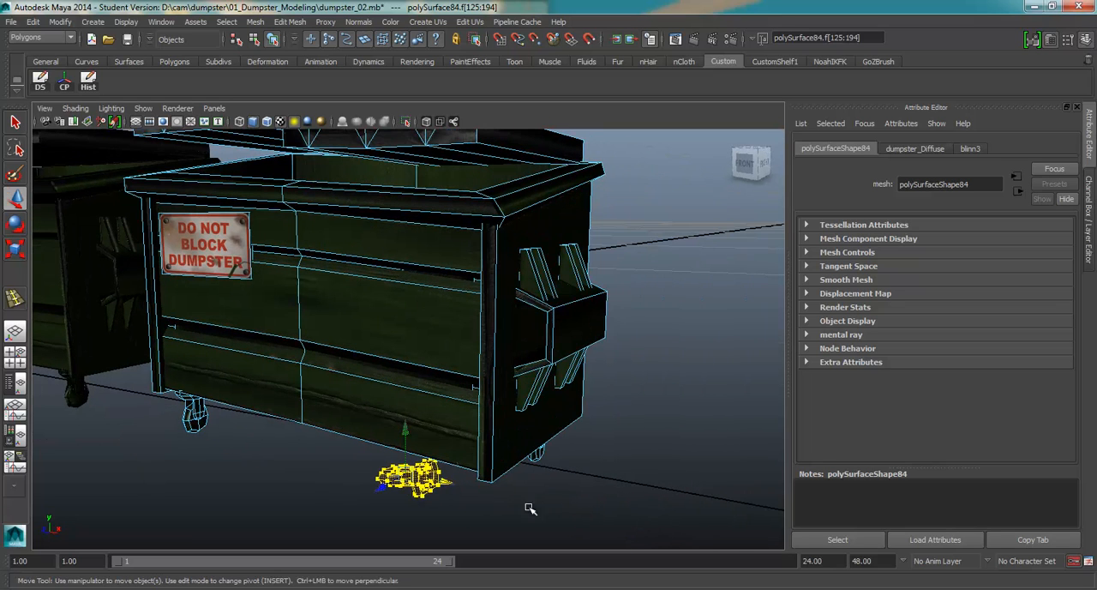
{"action": "left_click_drag", "start_coordinate": [406, 434], "coordinate": [411, 413]}
{"action": "scroll", "coordinate": [462, 381], "scroll_direction": "down", "scroll_amount": 4}
Select the faces of the copied dumpster's rear-right caster and adjoining body, then return the mesh to object mode
{"action": "left_click_drag", "start_coordinate": [475, 374], "coordinate": [458, 402]}
{"action": "double_click", "coordinate": [373, 408]}
{"action": "left_click_drag", "start_coordinate": [472, 423], "coordinate": [371, 328]}
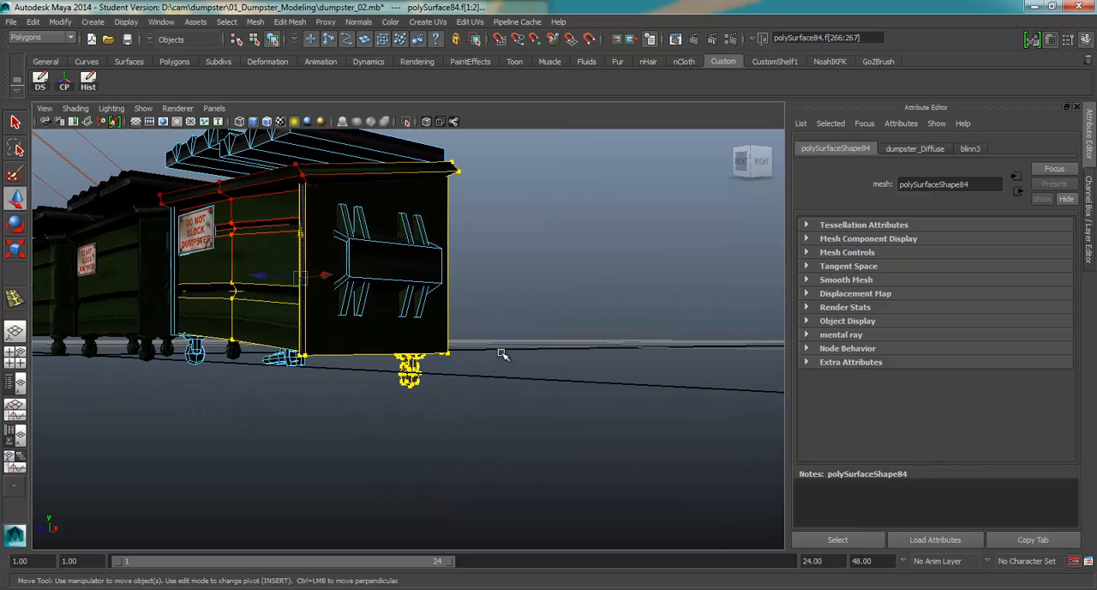
{"action": "left_click_drag", "start_coordinate": [468, 352], "coordinate": [491, 359]}
{"action": "scroll", "coordinate": [494, 360], "scroll_direction": "down", "scroll_amount": 2}
{"action": "left_click_drag", "start_coordinate": [372, 335], "coordinate": [422, 333]}
{"action": "key", "text": "space"}
{"action": "right_click", "coordinate": [422, 290]}
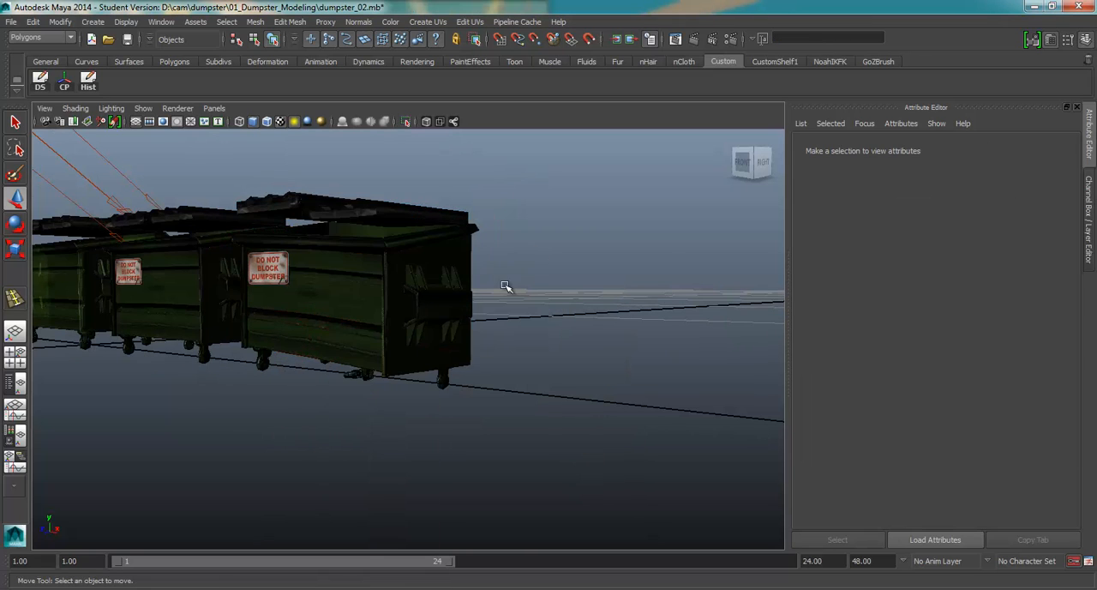
Duplicate the sagging dumpster and move the new copy along X to 4.249
{"action": "left_click_drag", "start_coordinate": [507, 289], "coordinate": [493, 364]}
{"action": "scroll", "coordinate": [506, 333], "scroll_direction": "up", "scroll_amount": 3}
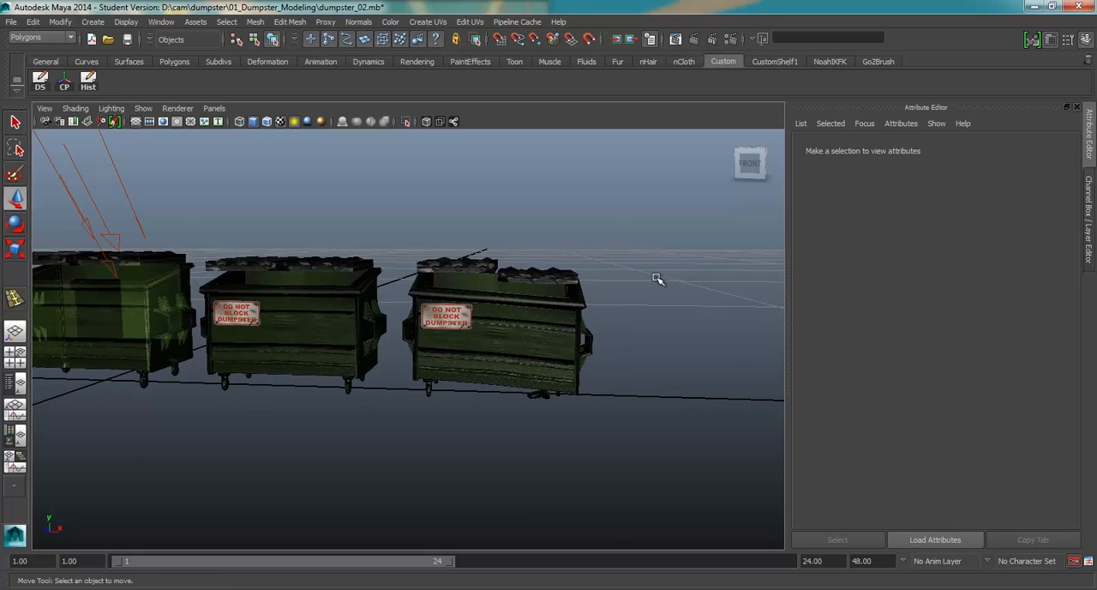
{"action": "left_click", "coordinate": [574, 340]}
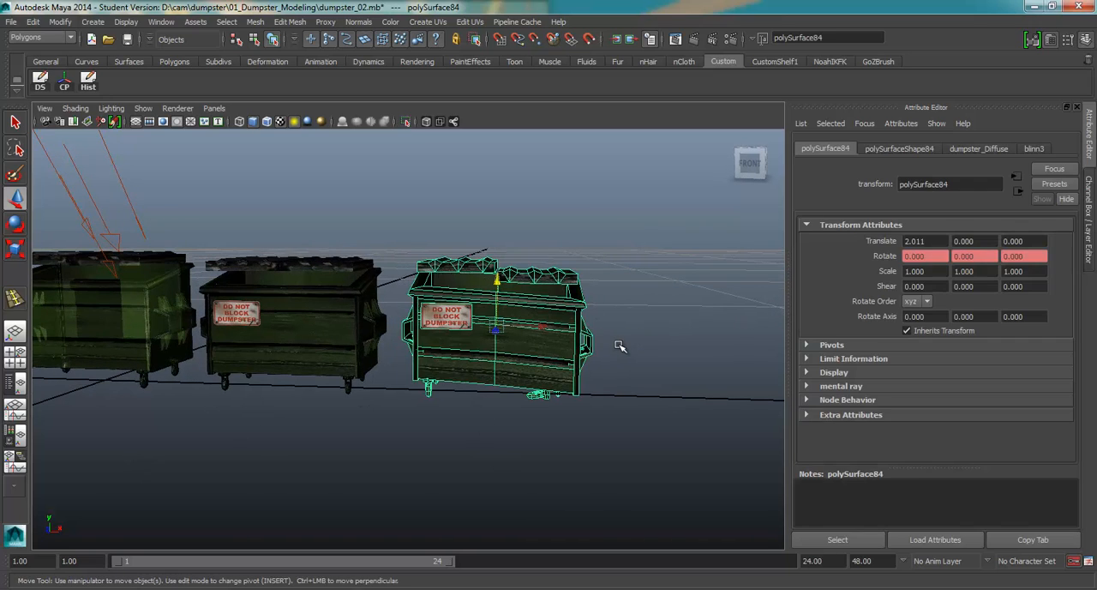
{"action": "scroll", "coordinate": [621, 341], "scroll_direction": "up", "scroll_amount": 2}
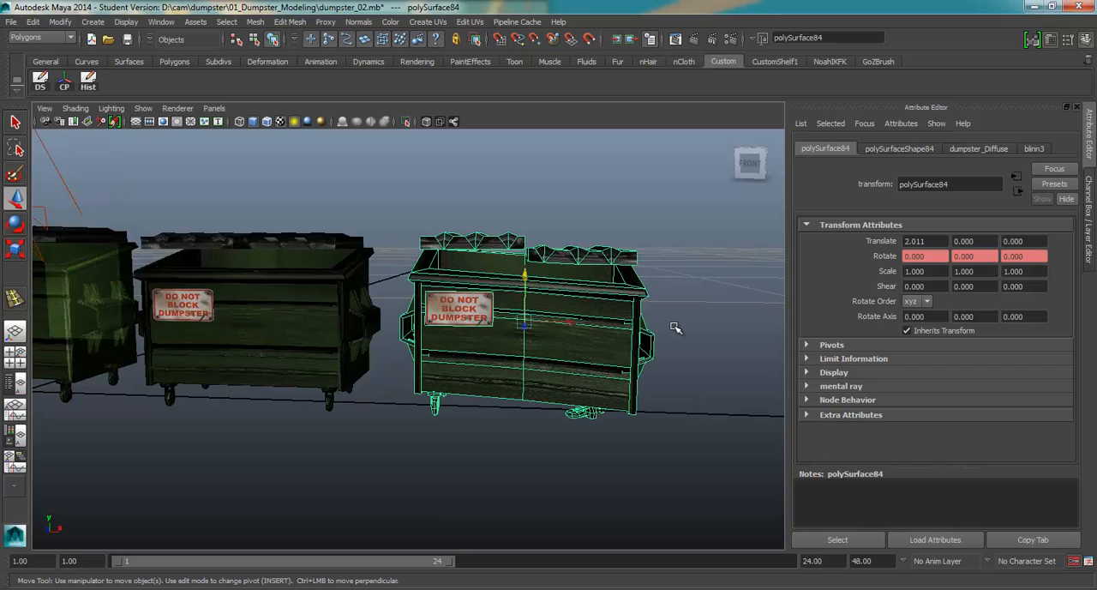
{"action": "left_click_drag", "start_coordinate": [355, 312], "coordinate": [504, 343]}
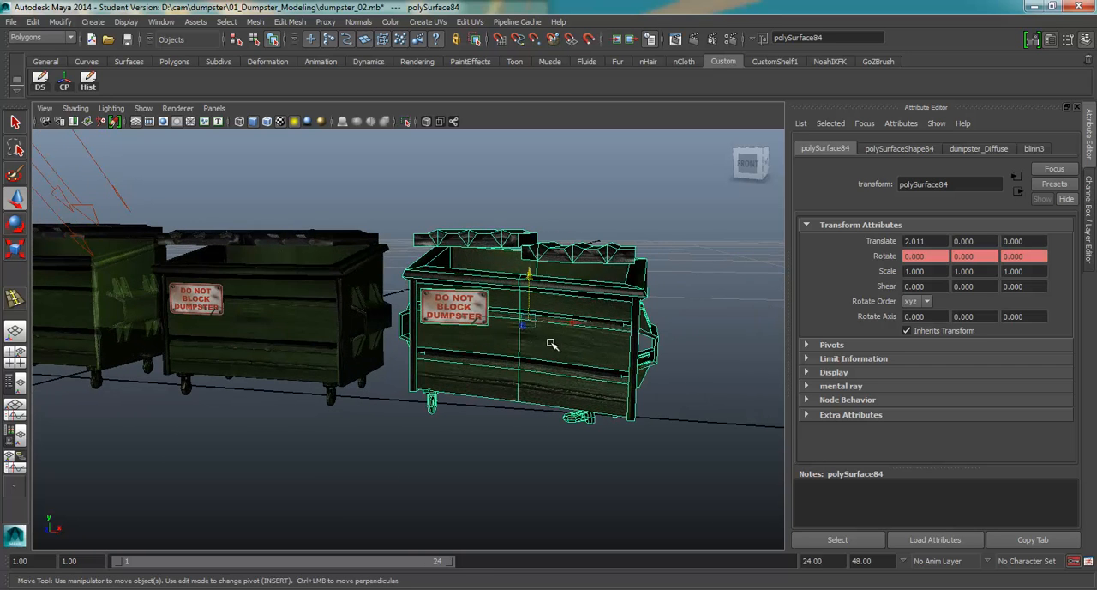
{"action": "key", "text": "ctrl+d"}
{"action": "left_click_drag", "start_coordinate": [574, 322], "coordinate": [845, 347]}
{"action": "scroll", "coordinate": [516, 336], "scroll_direction": "down", "scroll_amount": 4}
Pull the newest dumpster's right lid faces off the body and lower them to the ground beside it
{"action": "left_click_drag", "start_coordinate": [649, 342], "coordinate": [645, 291]}
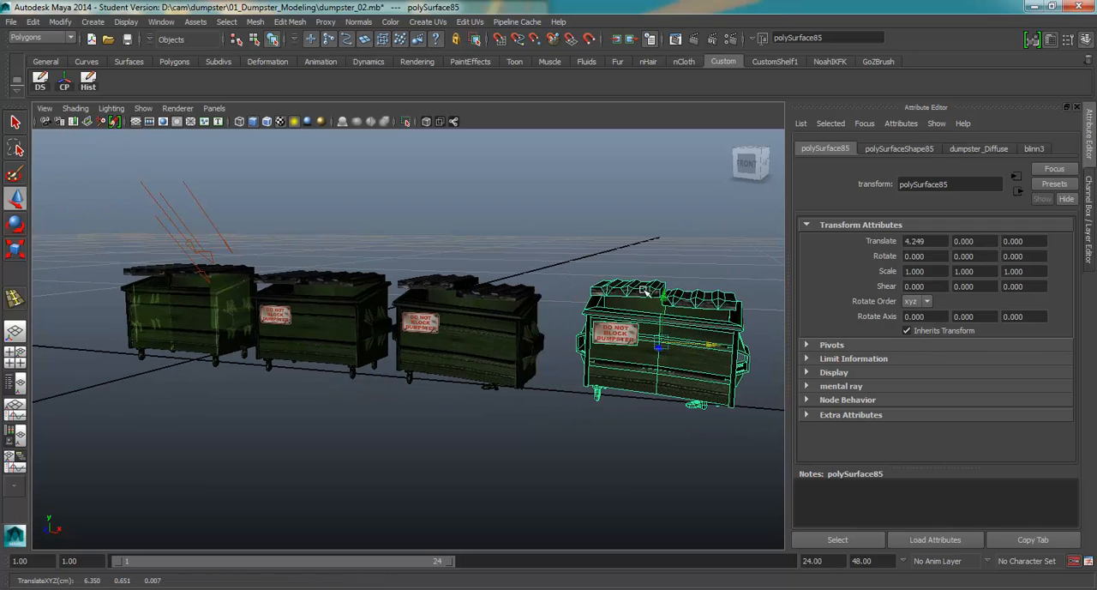
{"action": "right_click", "coordinate": [710, 307]}
{"action": "double_click", "coordinate": [713, 316]}
{"action": "double_click", "coordinate": [708, 304]}
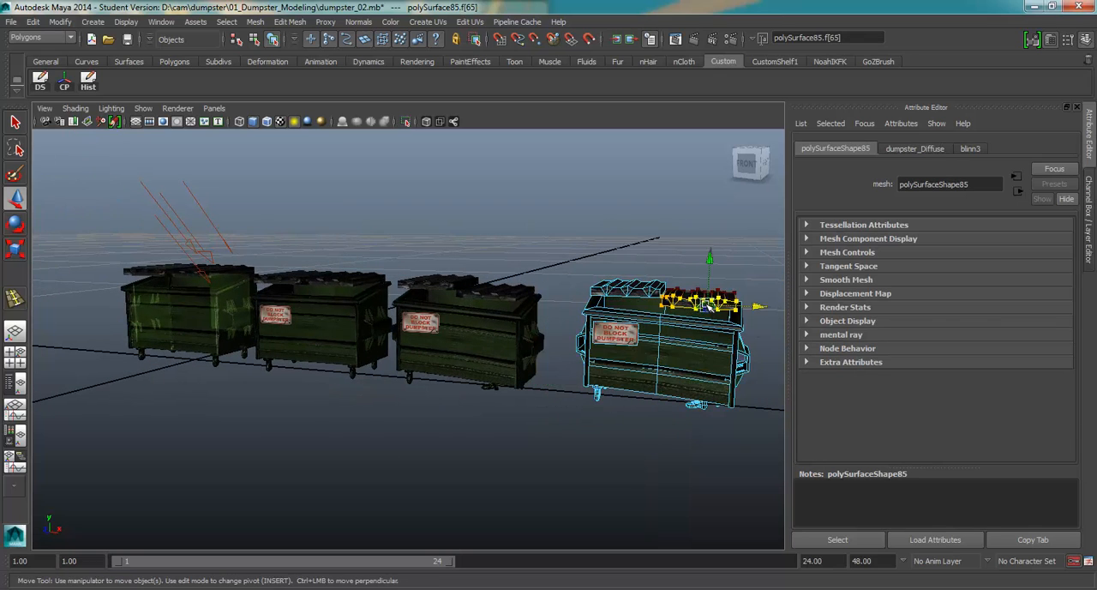
{"action": "left_click_drag", "start_coordinate": [820, 307], "coordinate": [859, 310]}
{"action": "left_click_drag", "start_coordinate": [779, 297], "coordinate": [728, 287]}
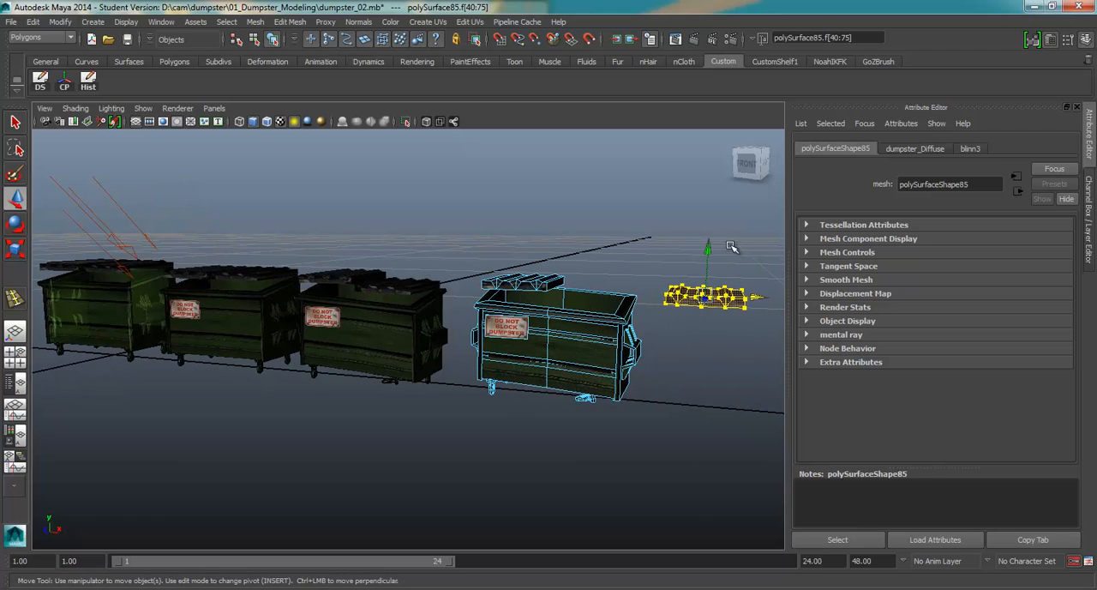
{"action": "left_click_drag", "start_coordinate": [706, 249], "coordinate": [703, 330]}
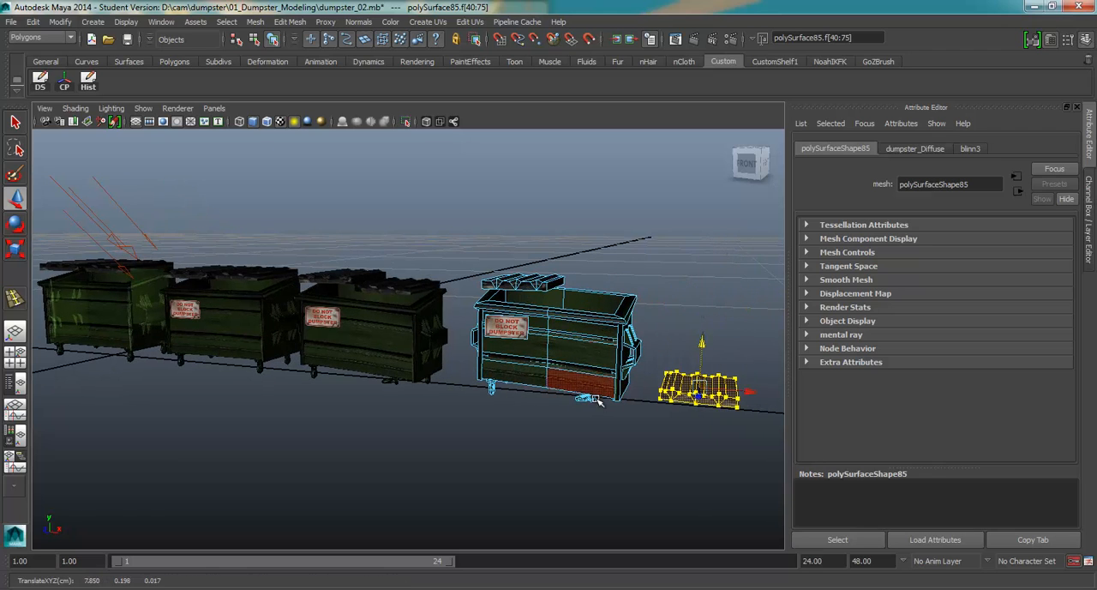
Move the left lid off as well, rotate it to lean on the lid on the ground, and return to object mode
{"action": "double_click", "coordinate": [552, 278]}
{"action": "left_click_drag", "start_coordinate": [553, 279], "coordinate": [719, 279]}
{"action": "left_click_drag", "start_coordinate": [692, 240], "coordinate": [687, 327]}
{"action": "key", "text": "e"}
{"action": "key", "text": "w"}
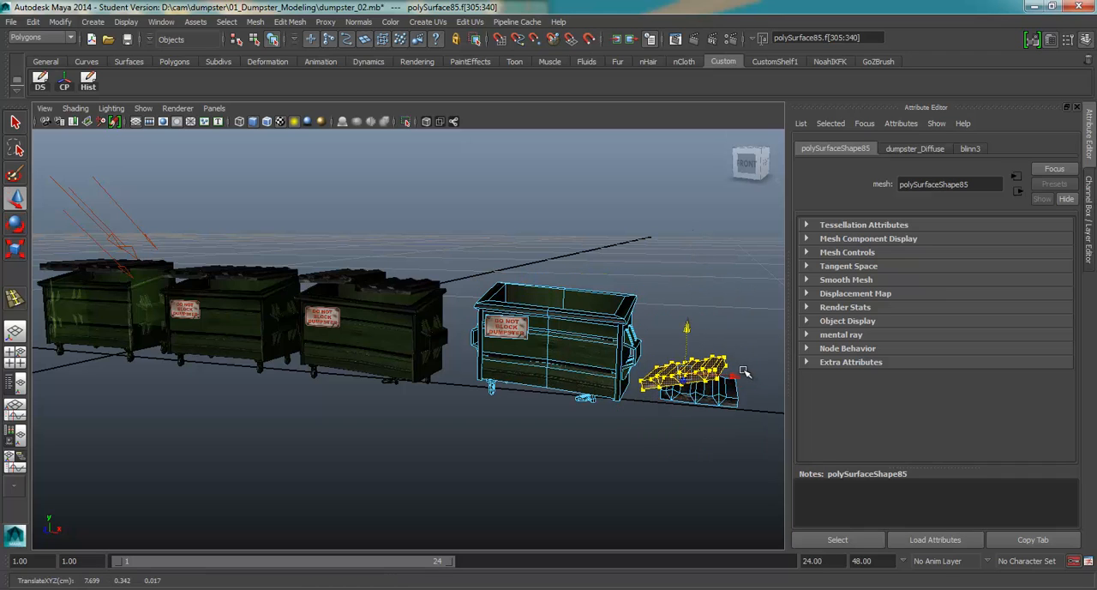
{"action": "left_click_drag", "start_coordinate": [736, 375], "coordinate": [726, 375]}
{"action": "right_click", "coordinate": [560, 326]}
{"action": "left_click", "coordinate": [618, 288]}
Select the signed dumpster variants in turn to compare them side by side, then clear the selection
{"action": "left_click", "coordinate": [321, 318]}
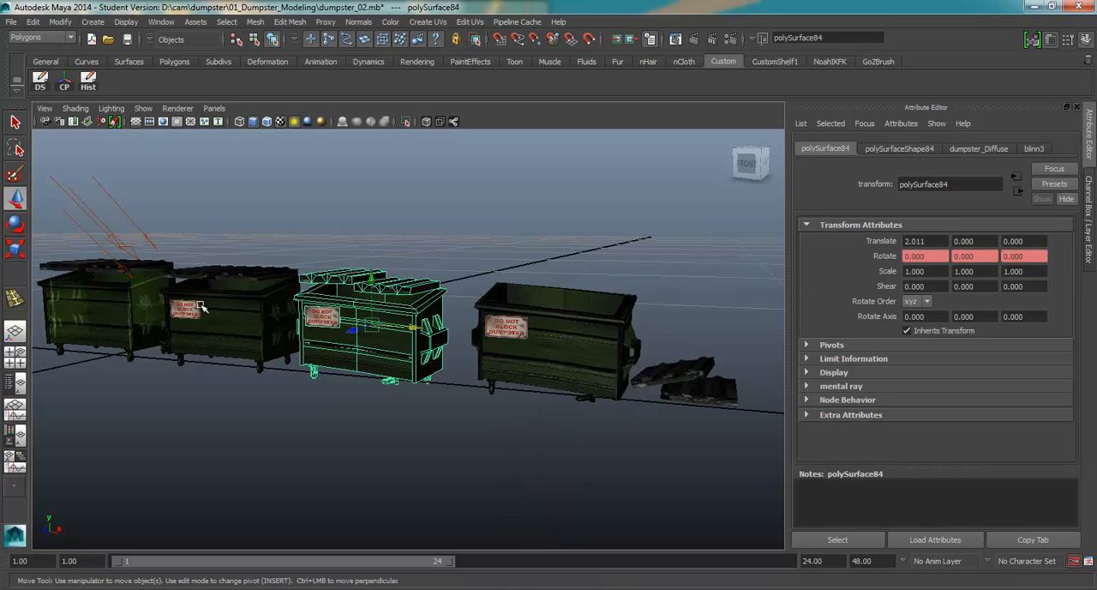
{"action": "left_click", "coordinate": [207, 309]}
{"action": "left_click_drag", "start_coordinate": [208, 309], "coordinate": [353, 322]}
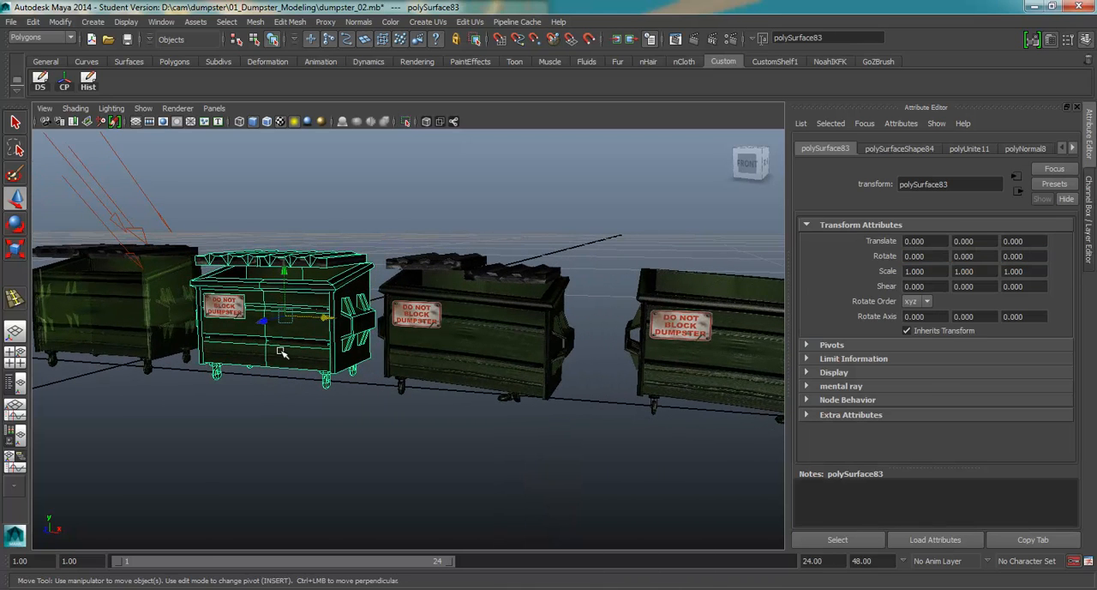
{"action": "left_click", "coordinate": [500, 279]}
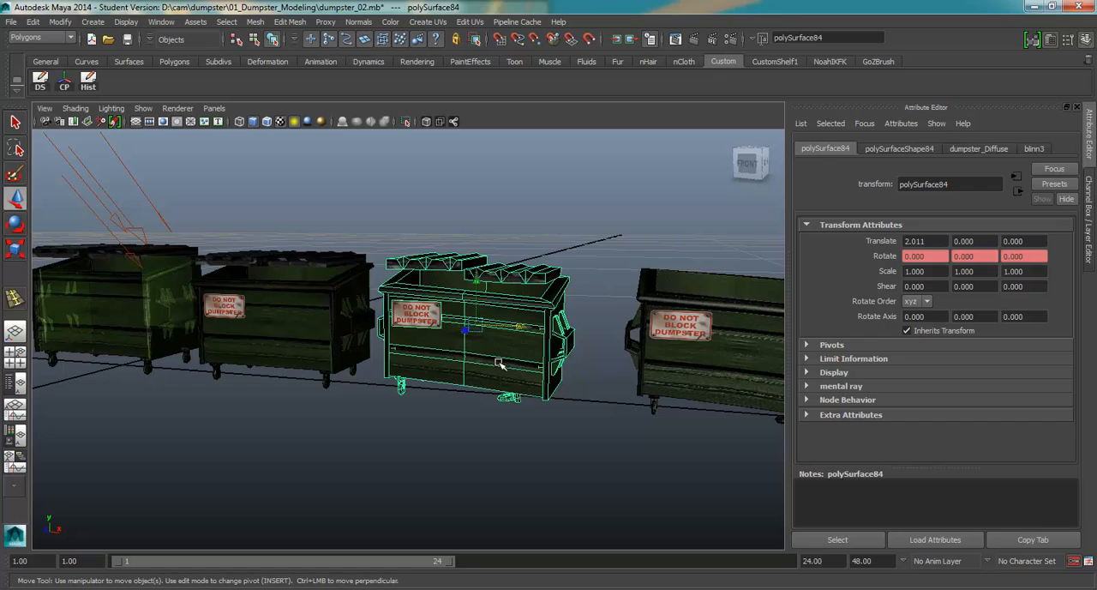
{"action": "left_click", "coordinate": [661, 333]}
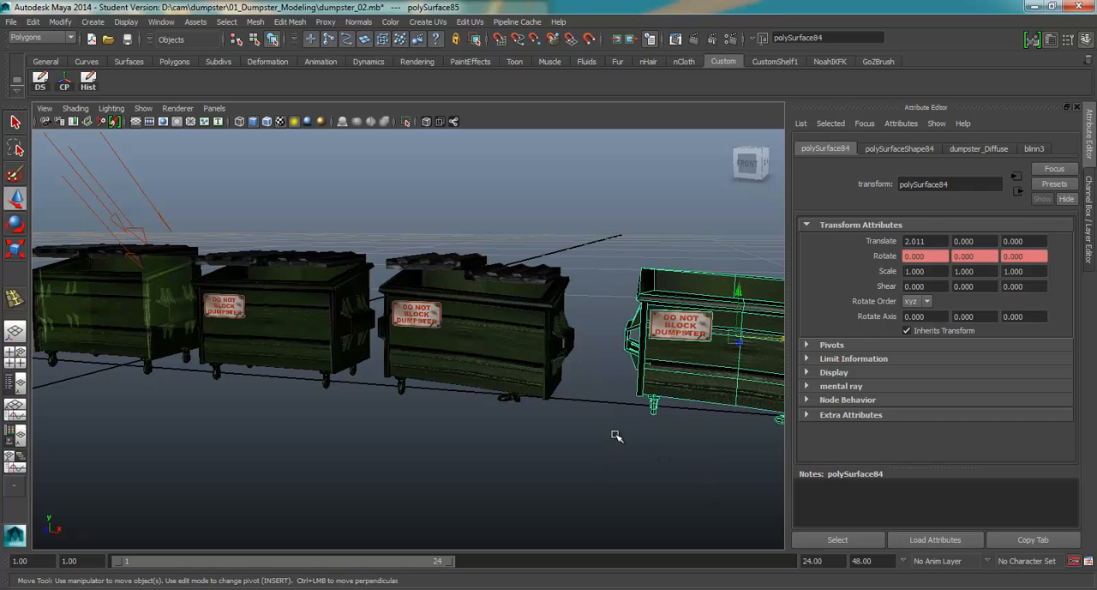
{"action": "left_click", "coordinate": [257, 340]}
{"action": "left_click", "coordinate": [450, 334]}
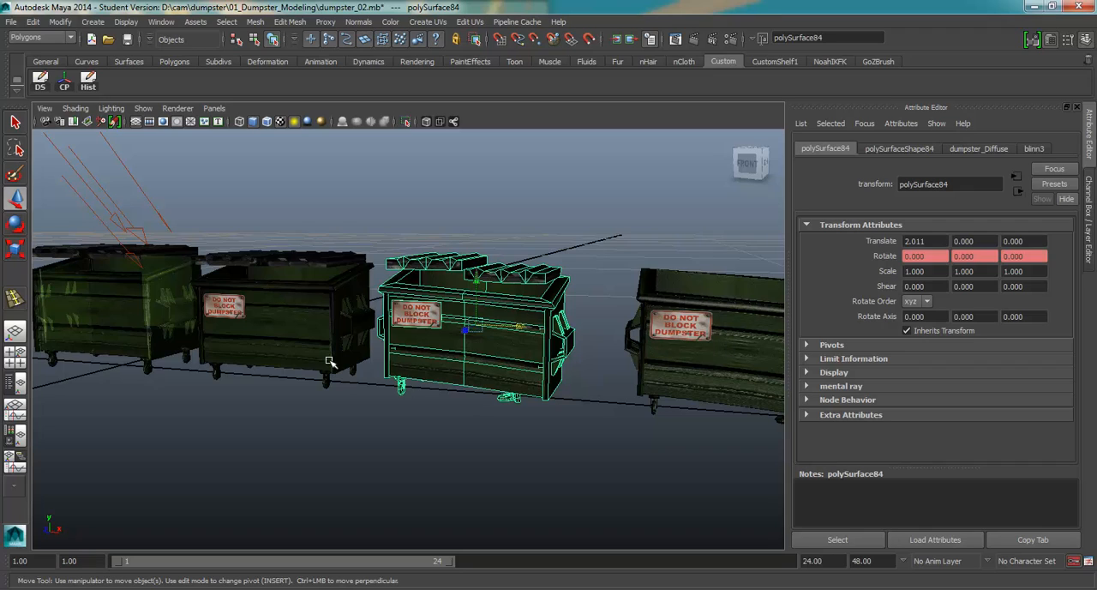
{"action": "left_click", "coordinate": [258, 405]}
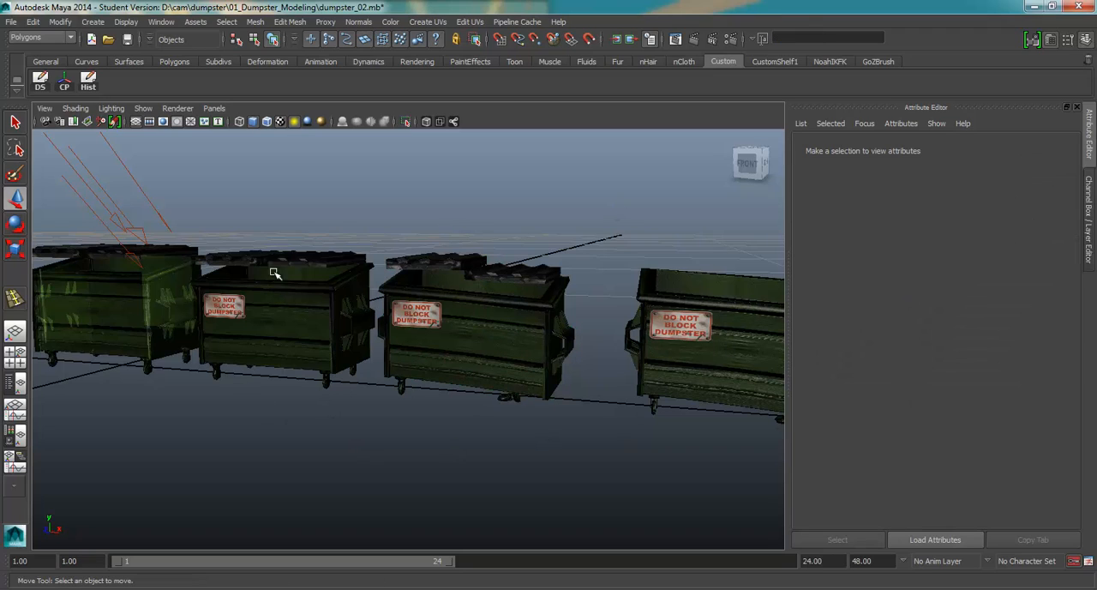